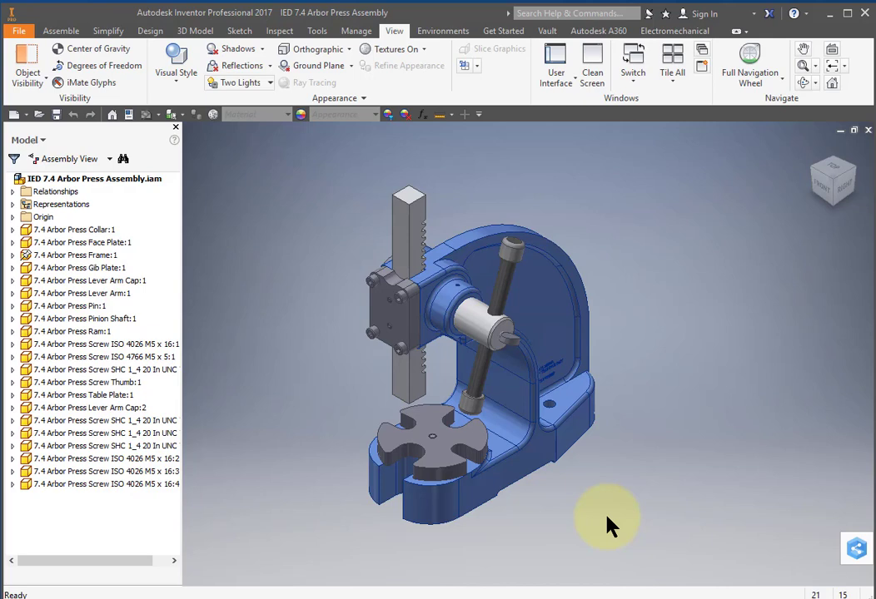
Step: Create a new presentation containing the 7.4 Arbor Press Assembly
click(26, 116)
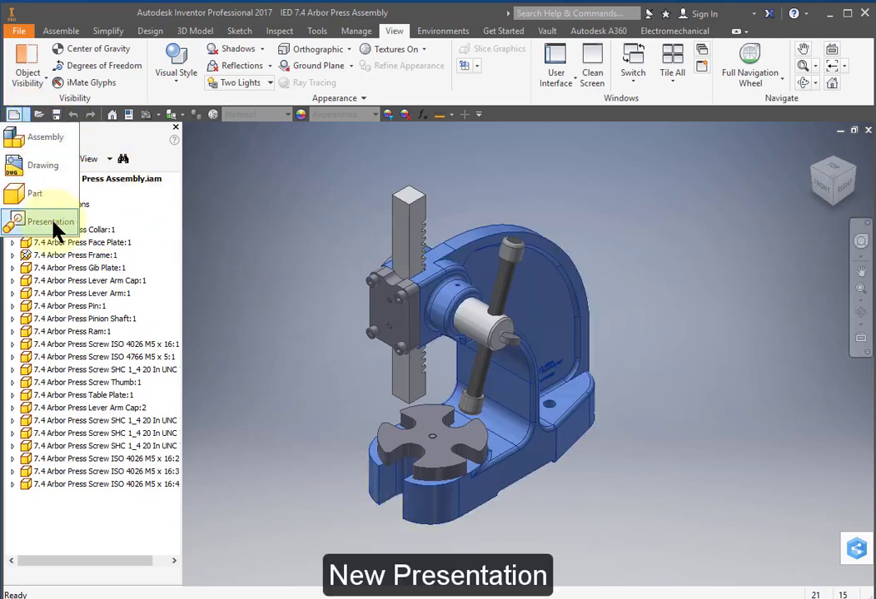
click(52, 223)
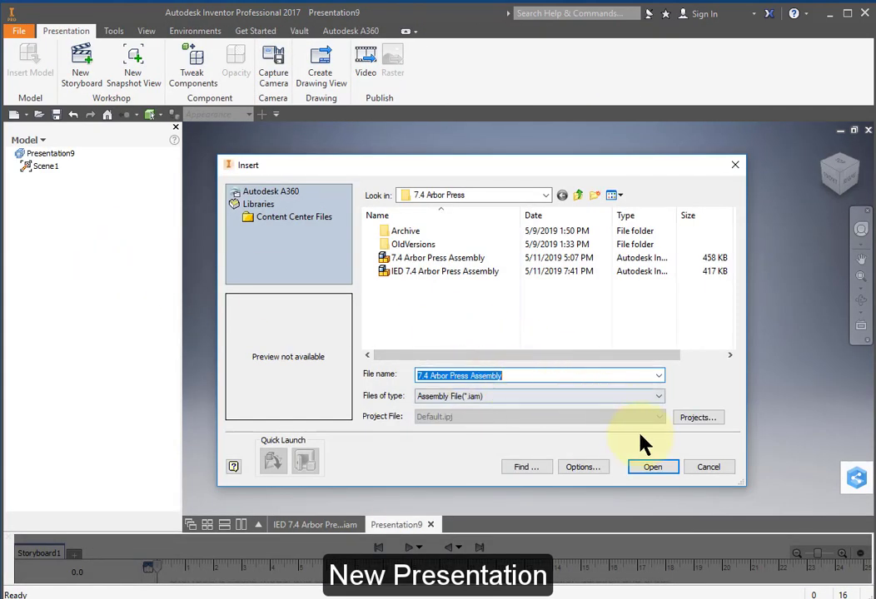
click(652, 467)
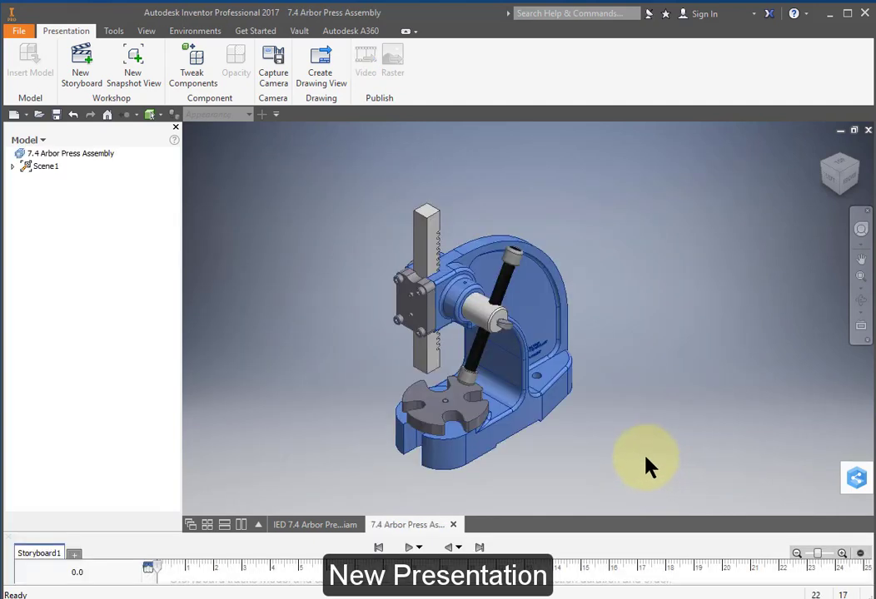
Step: Minimize the ribbon and zoom toward the press base for a larger model view
click(406, 33)
click(406, 33)
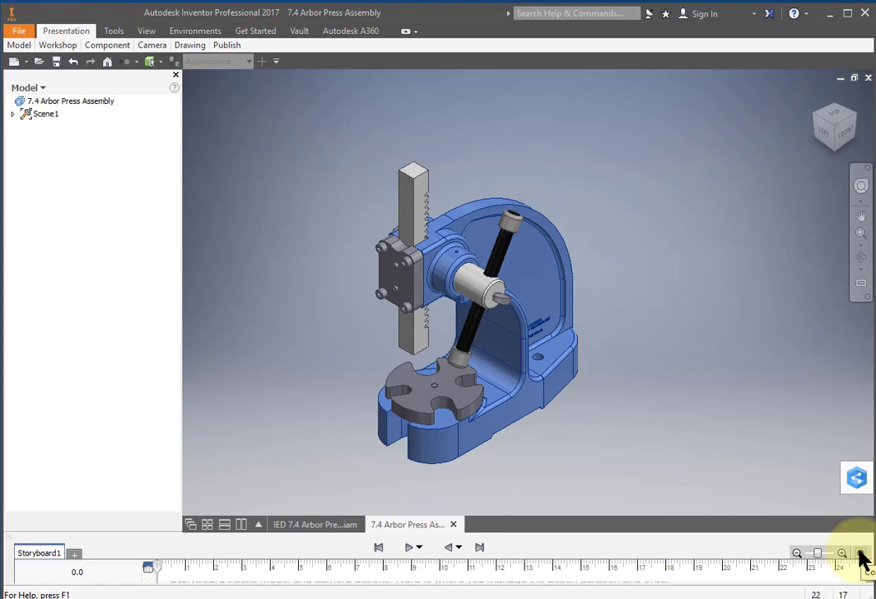
scroll(400, 396, down, 5)
Step: Tweak the cross-shaped table plate 1 in upward along Y as a 2.5 s action
middle_drag(398, 400, 456, 281)
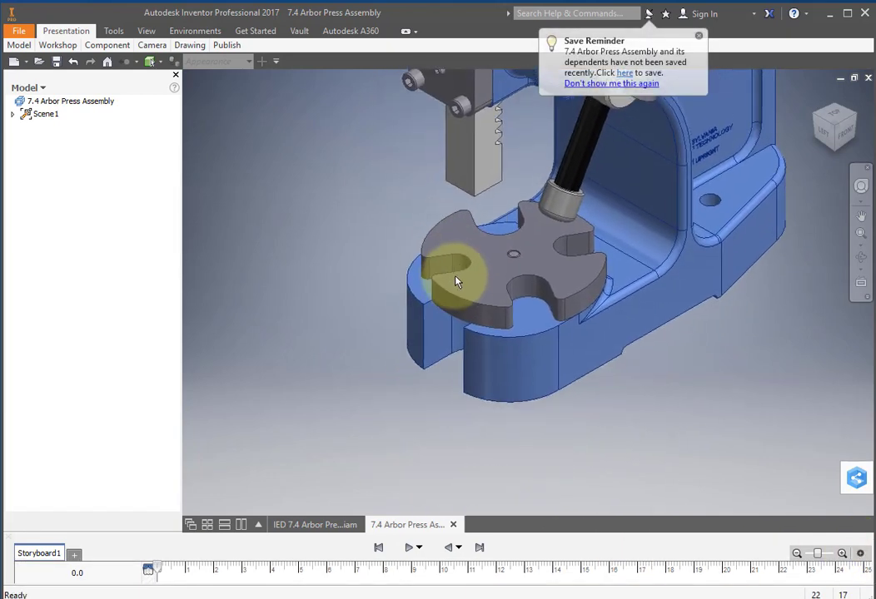
click(512, 280)
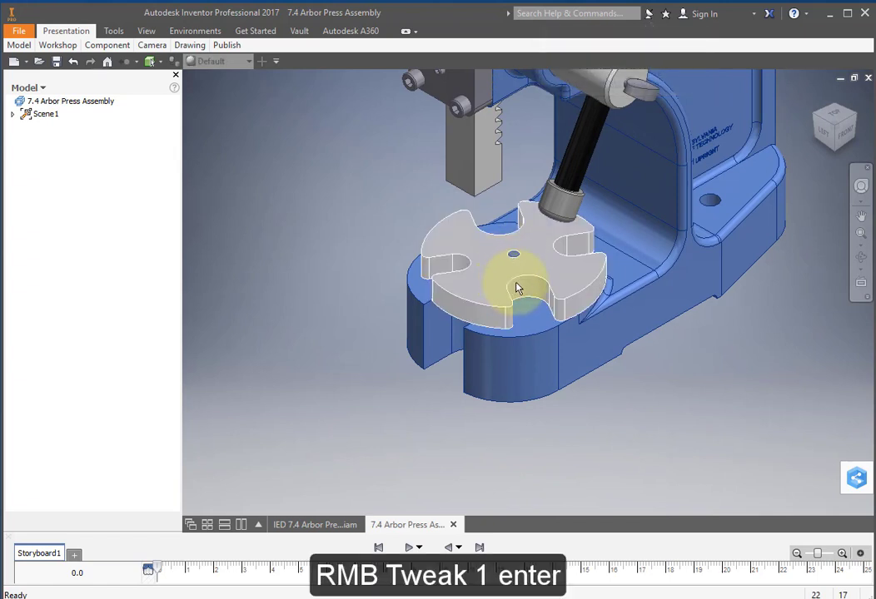
click(515, 287)
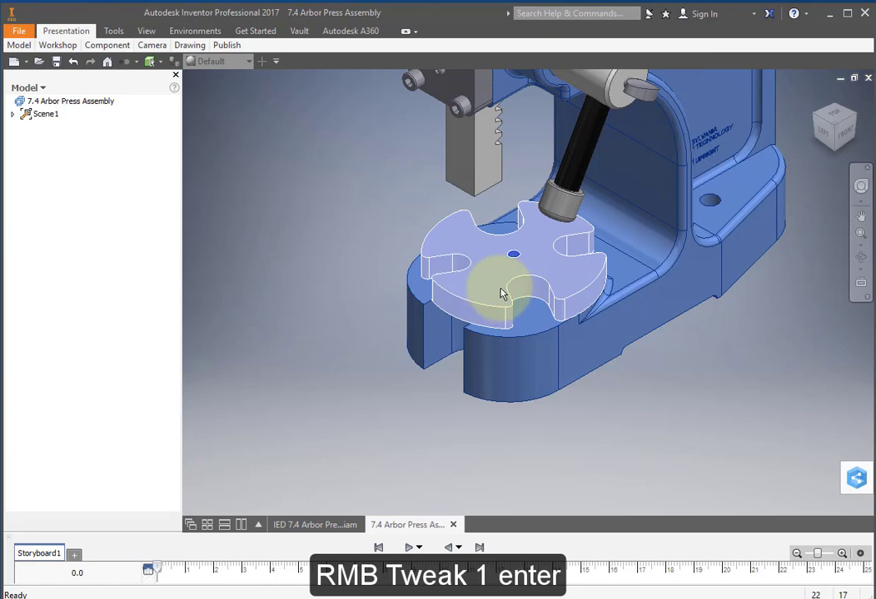
right_click(503, 293)
click(566, 276)
click(521, 254)
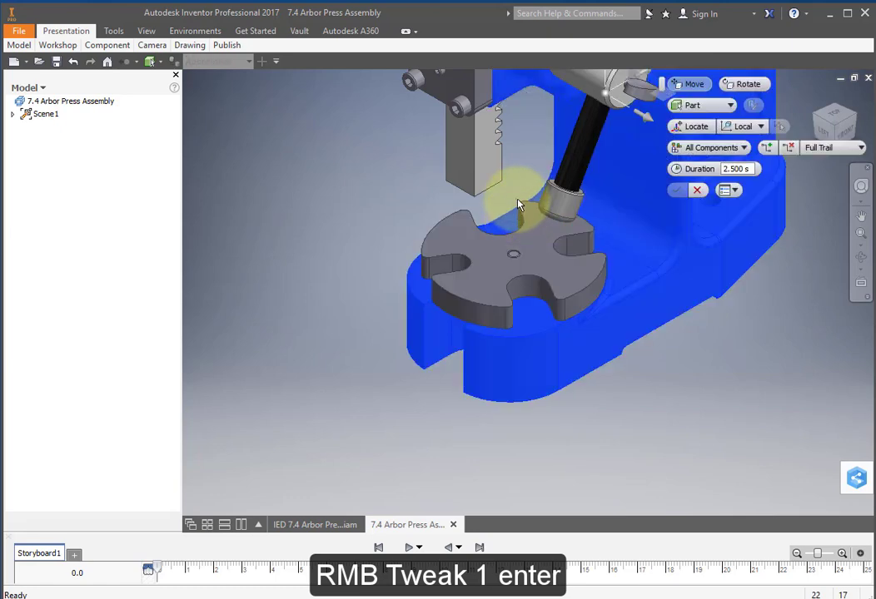
click(518, 281)
click(517, 260)
click(516, 258)
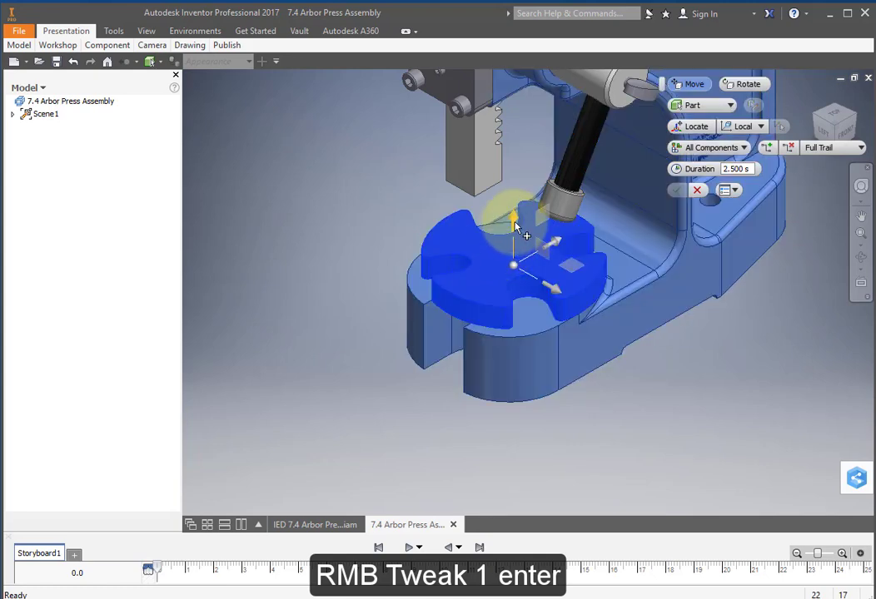
drag(515, 223, 526, 175)
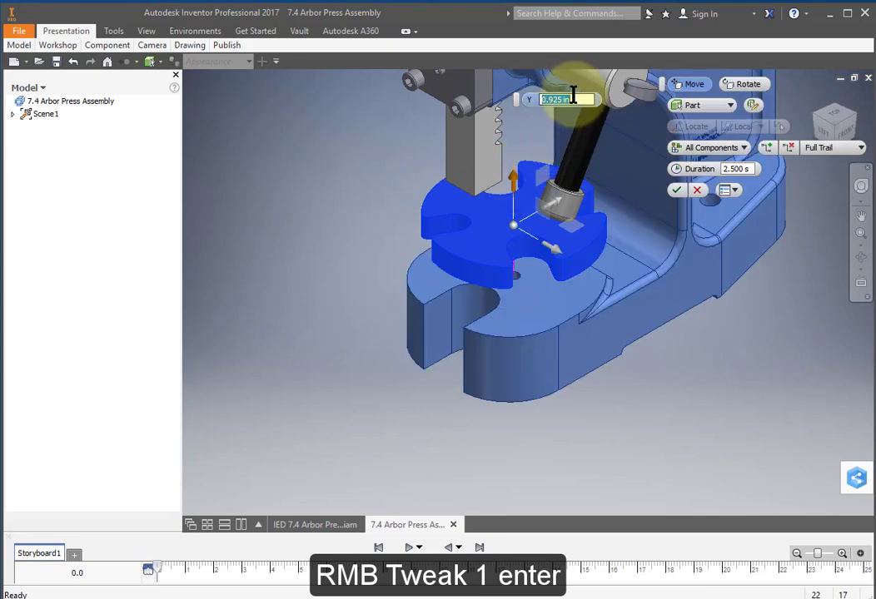
text(1)
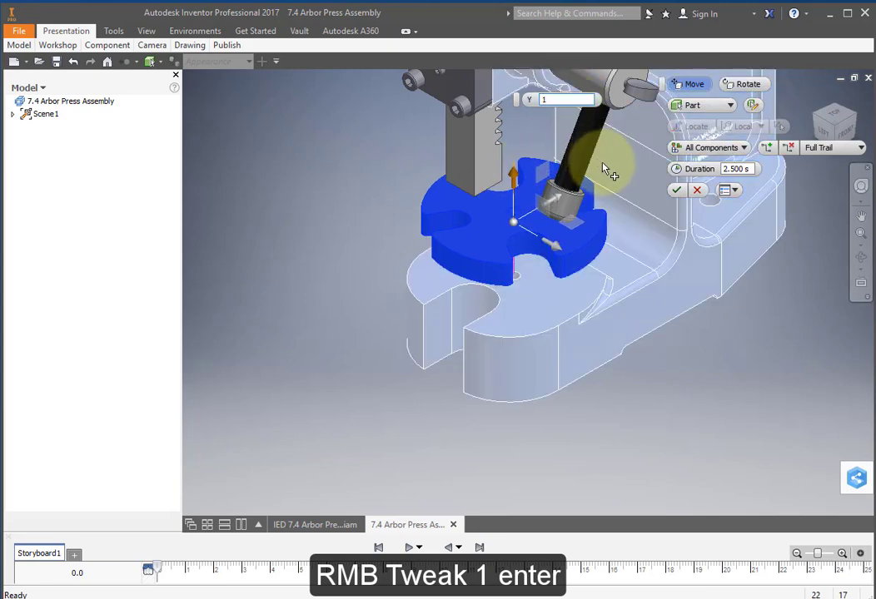
key(Return)
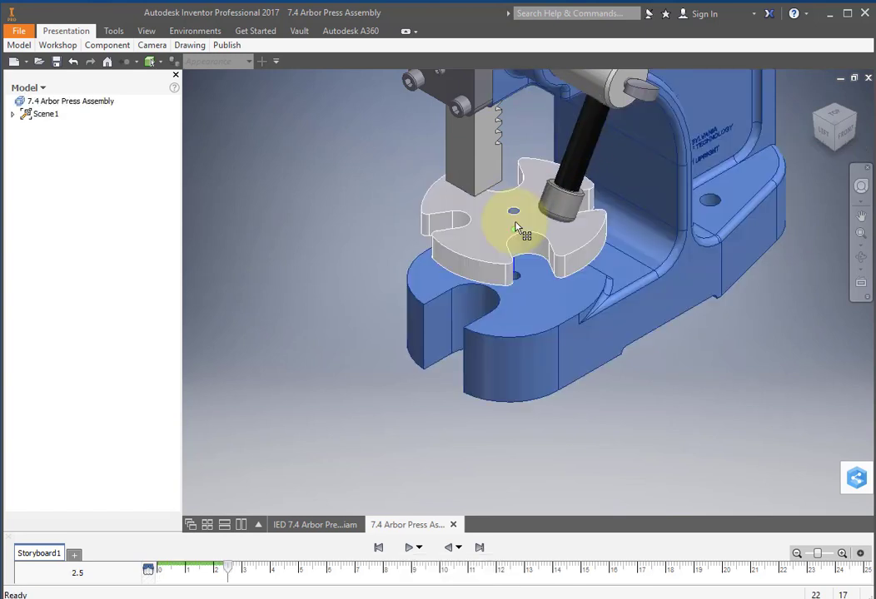
Step: Tweak the table plate -6 in sideways along X
click(515, 230)
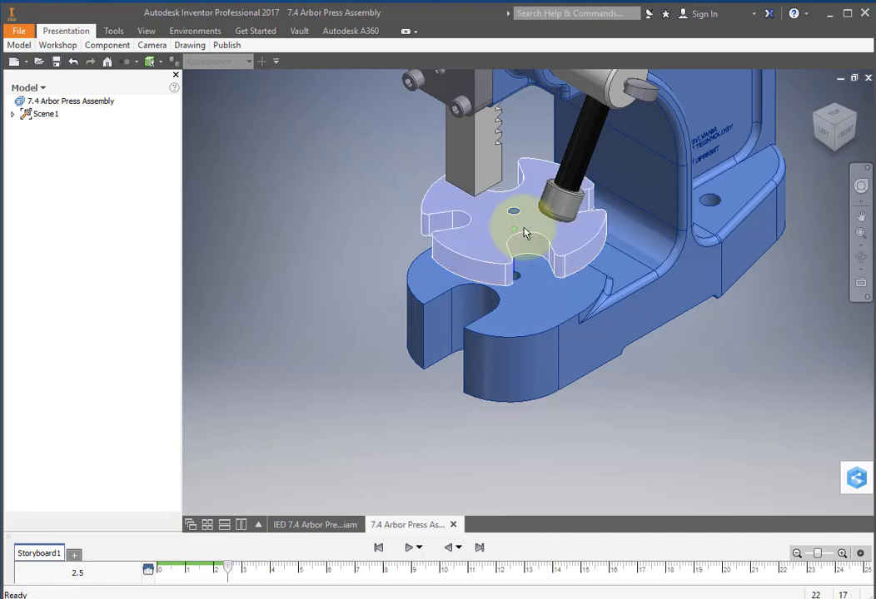
right_click(525, 233)
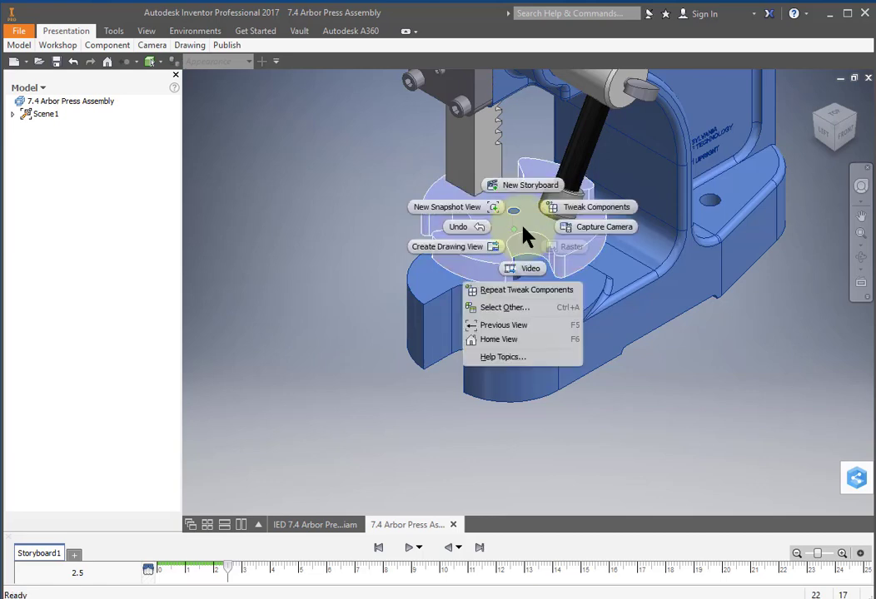
click(596, 208)
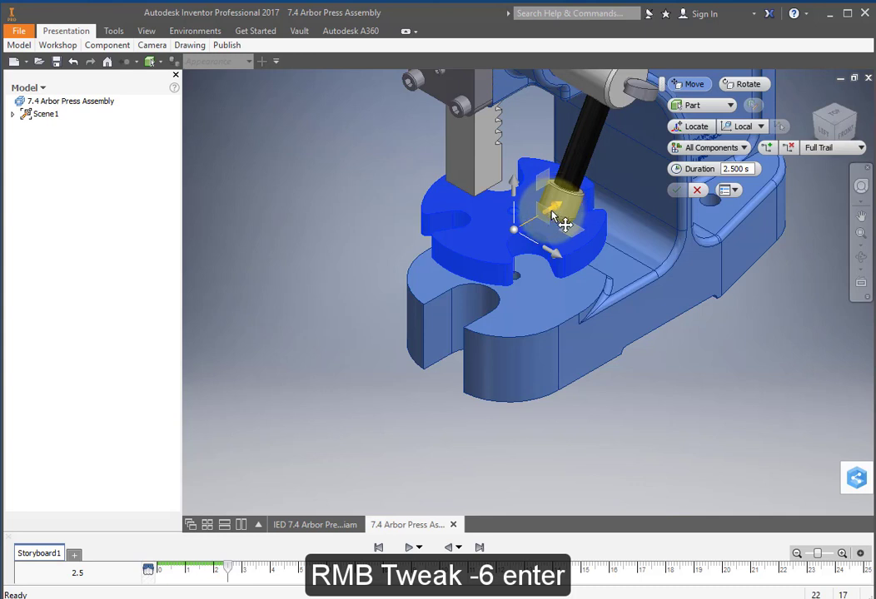
drag(547, 213, 264, 409)
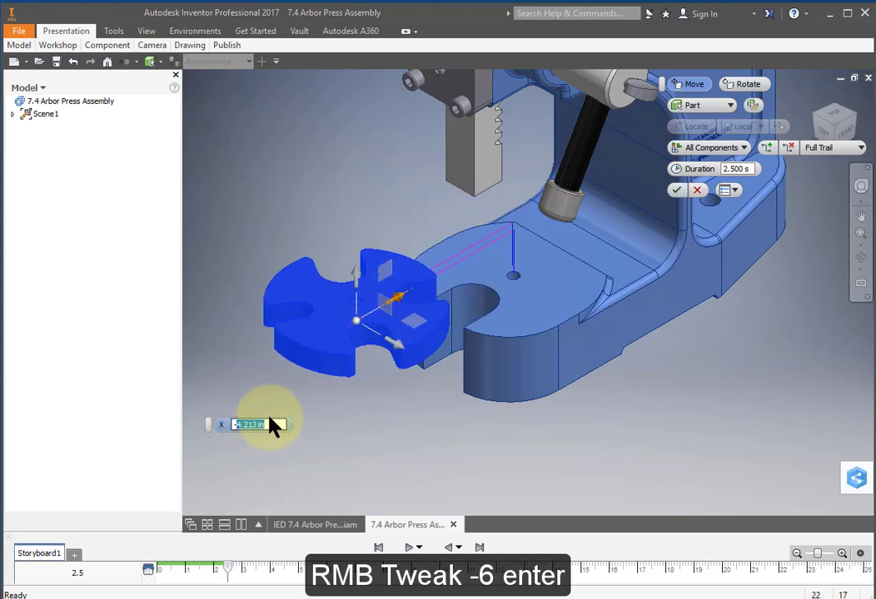
text(-6)
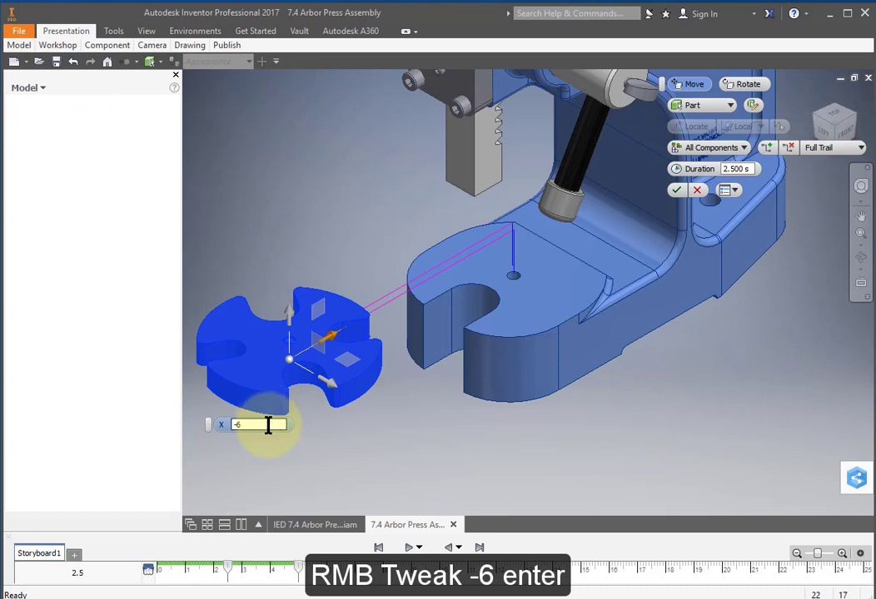
key(Return)
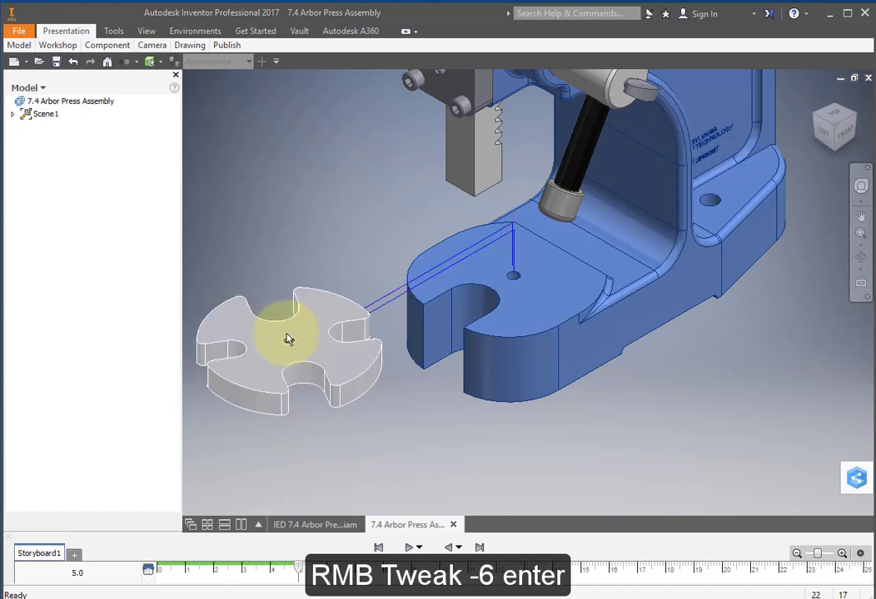
Step: Lift the table's pin 2.3 in along Y, then zoom out to the whole press
click(293, 351)
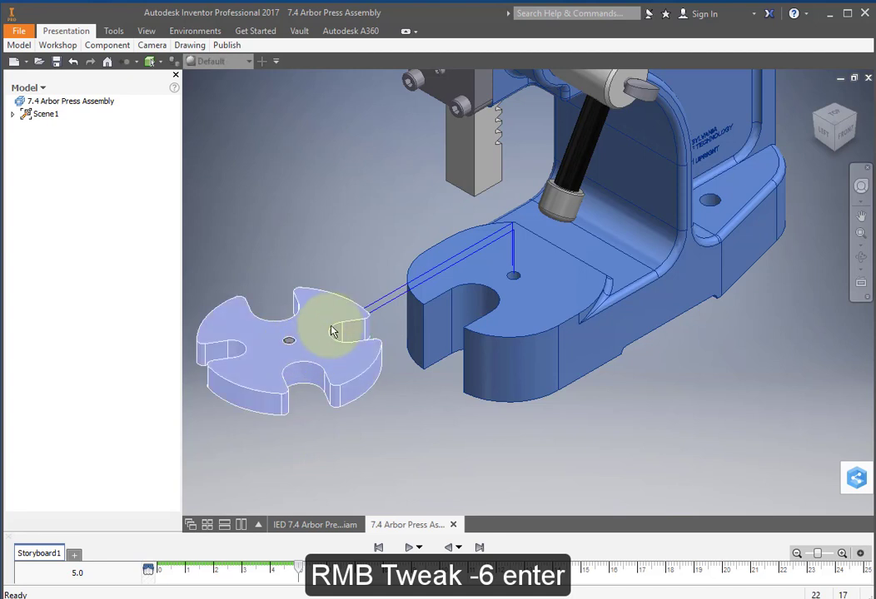
click(284, 285)
click(292, 344)
right_click(291, 344)
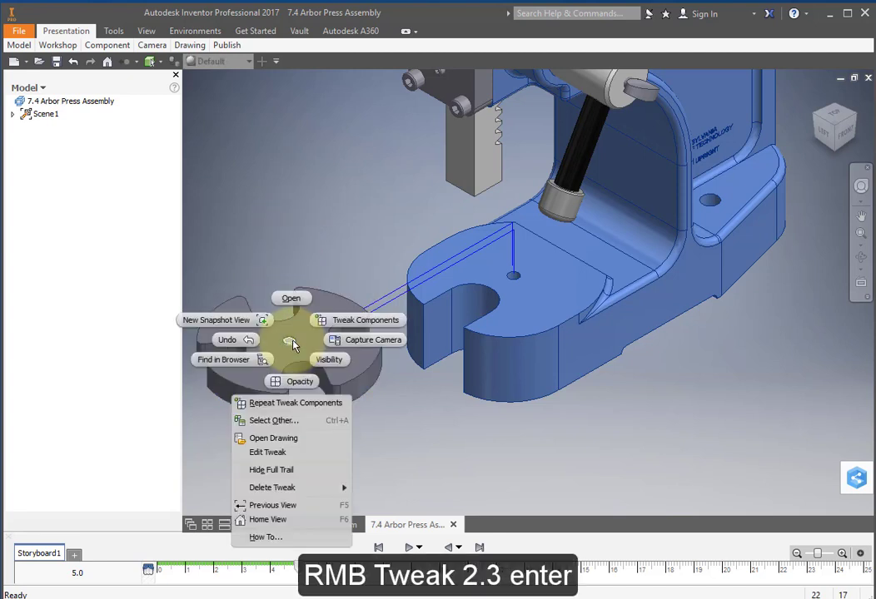
click(354, 325)
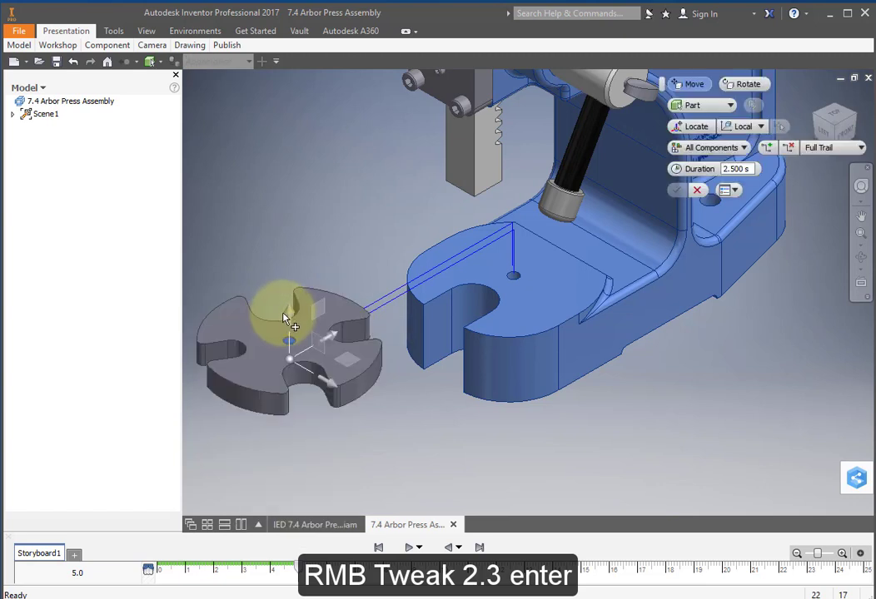
drag(290, 319, 287, 225)
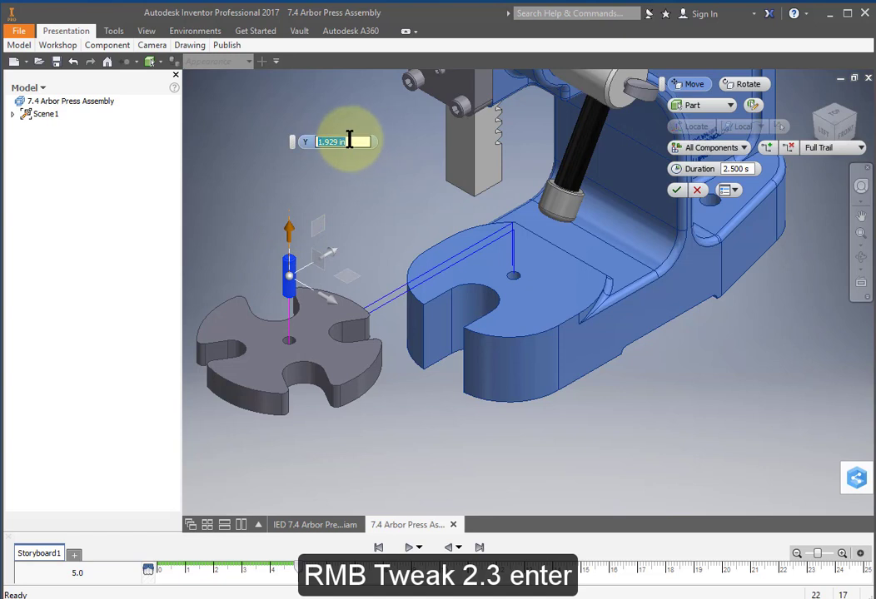
text(2.3)
key(Return)
scroll(681, 277, down, 4)
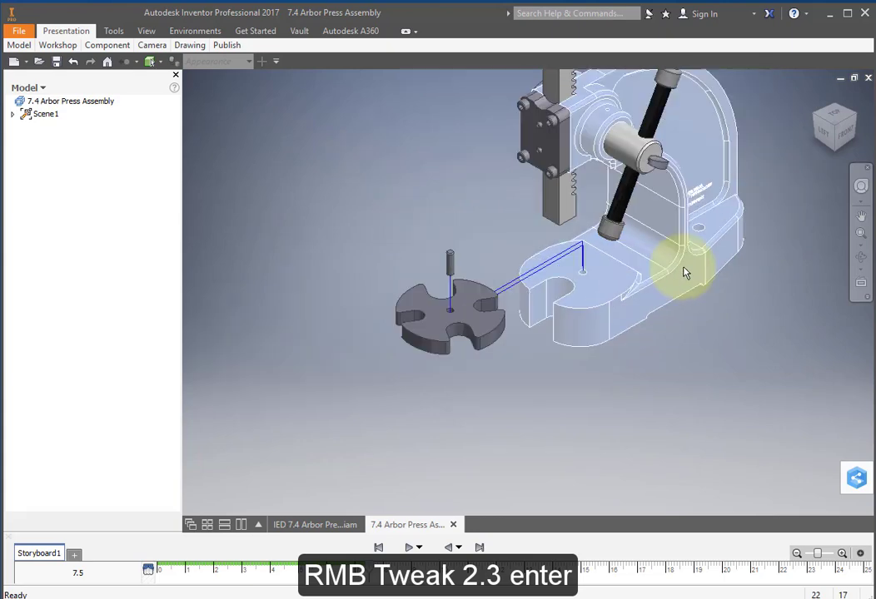
middle_drag(683, 265, 468, 319)
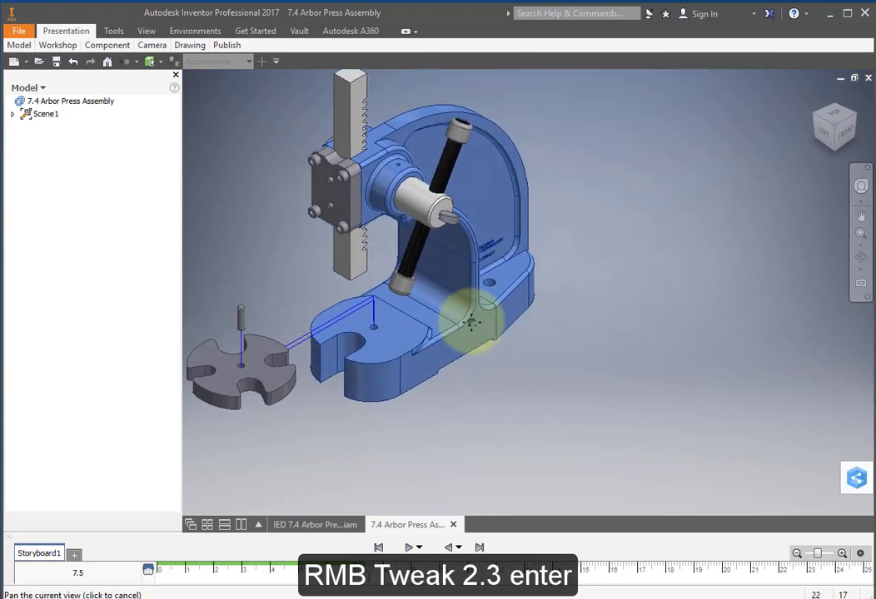
Step: Pull the crank handle parts (collar, lever, knobs, hub) 9.7 in out along the shaft
click(431, 213)
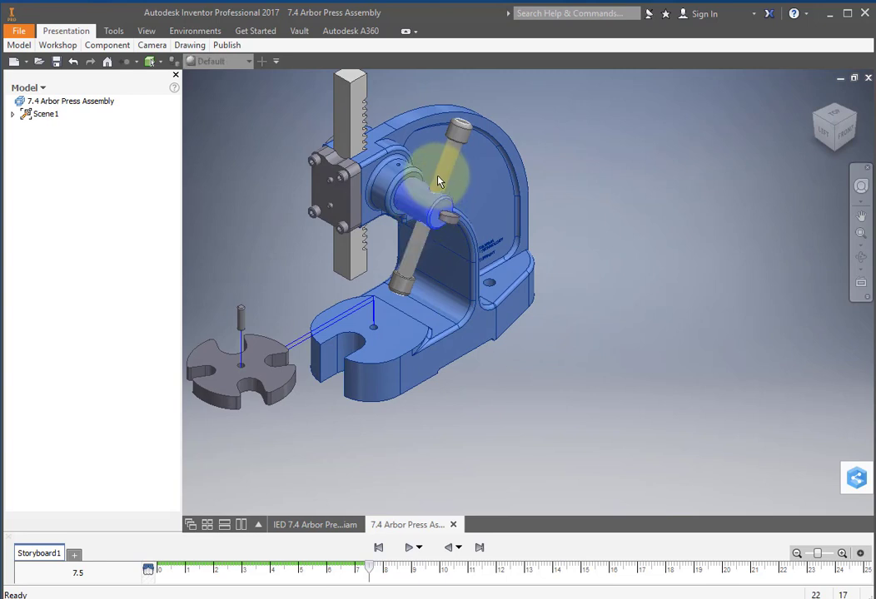
click(440, 180)
click(407, 289)
click(456, 133)
click(464, 240)
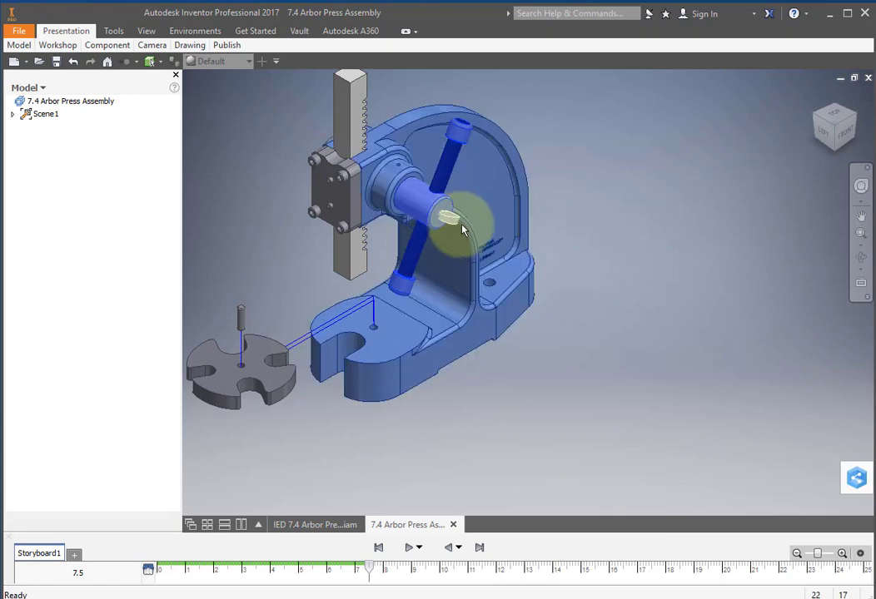
right_click(452, 219)
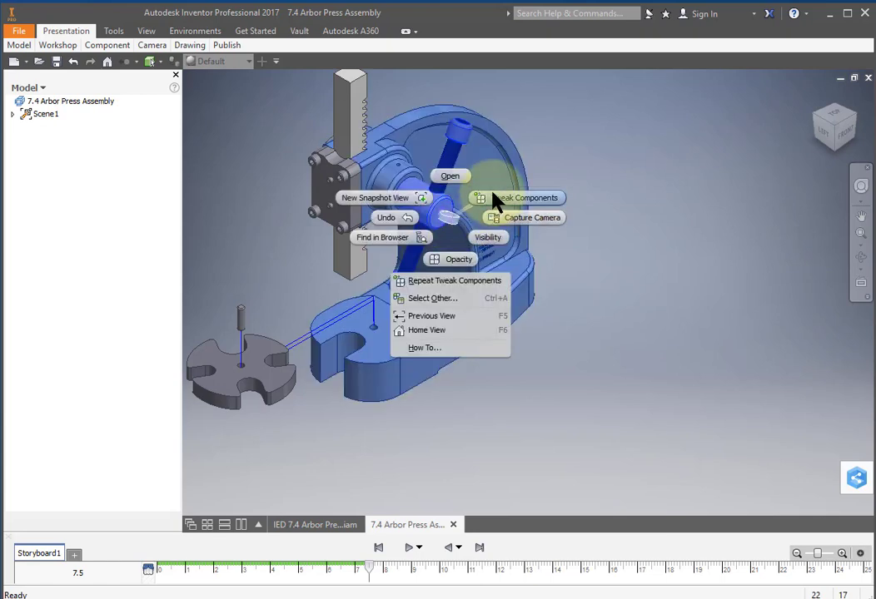
click(495, 200)
click(431, 208)
drag(430, 208, 585, 309)
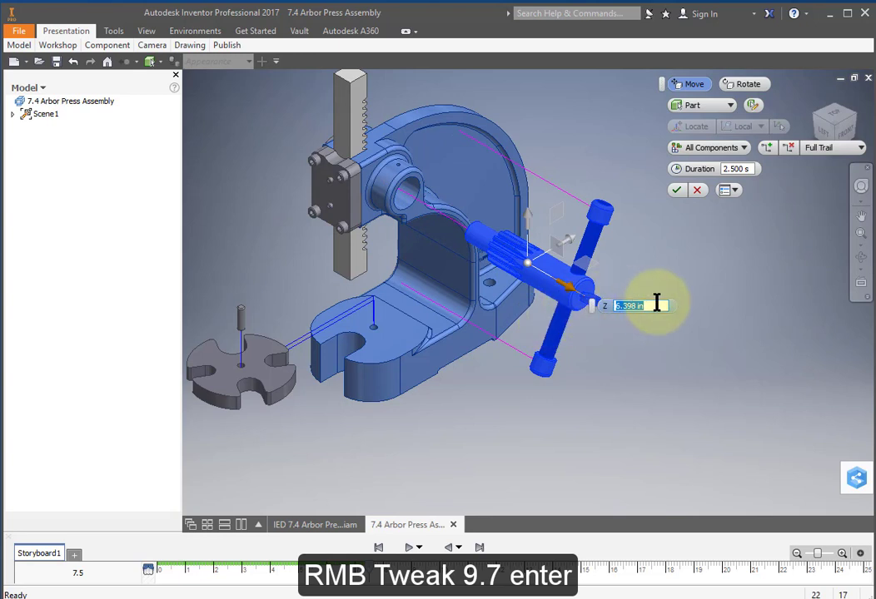
text(9.7)
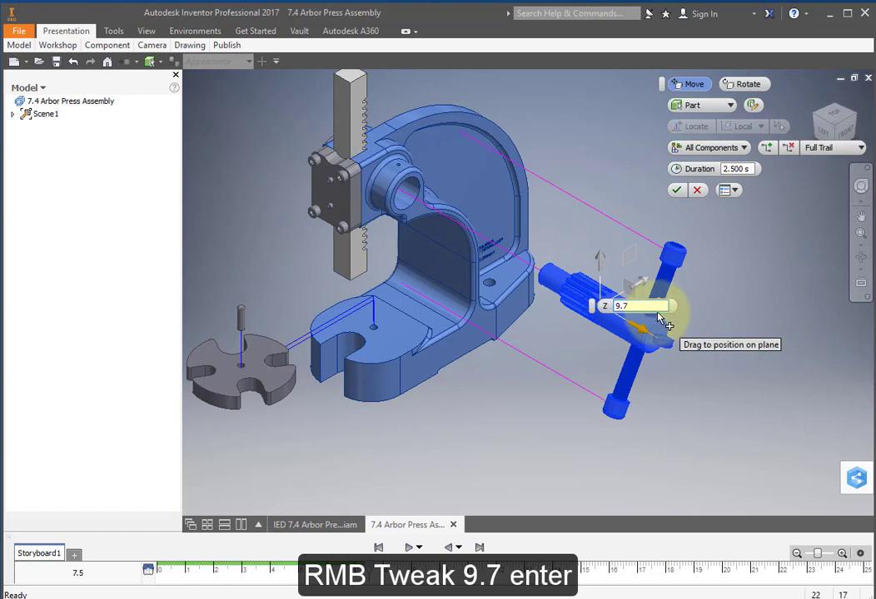
key(Return)
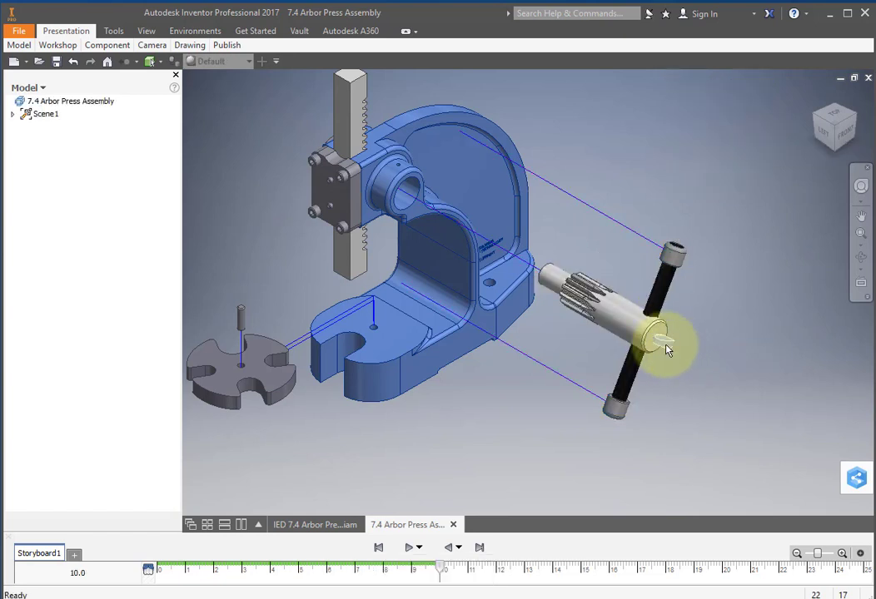
Step: Pull the shaft-end knob 1.5 in outward along Z
right_click(666, 350)
click(724, 327)
drag(699, 367, 802, 397)
text(1.5)
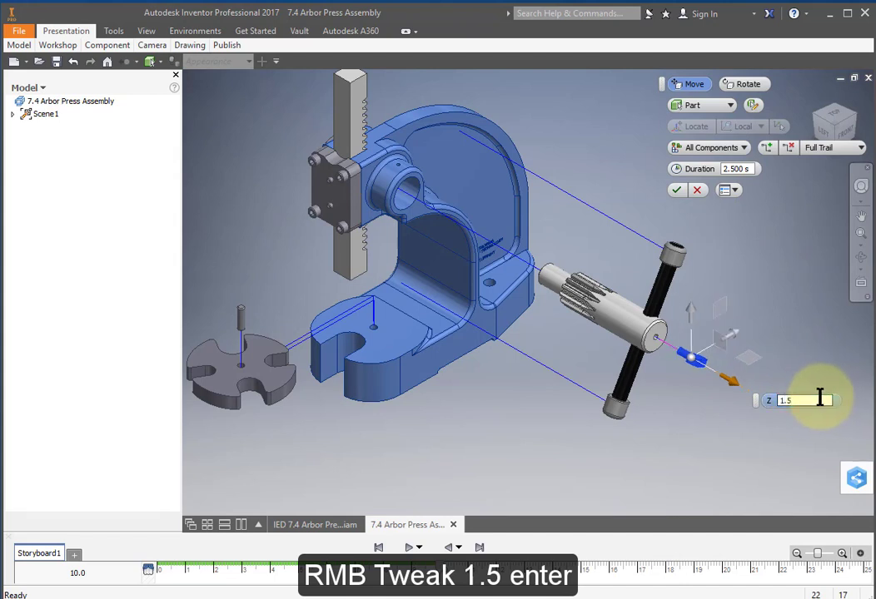
key(Return)
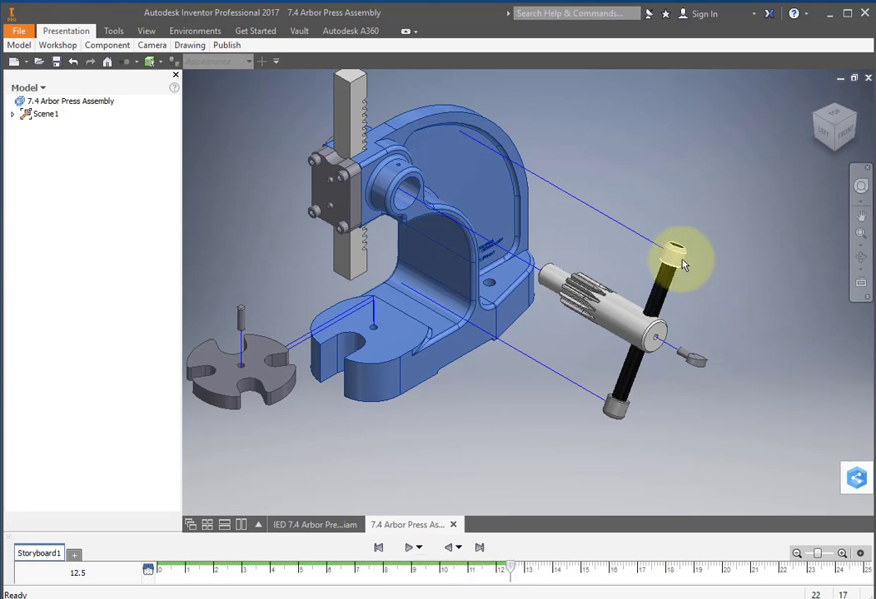
Step: Lift the upper lever arm cap 1.4 in along Z, with the triad relocated to its rim
click(685, 265)
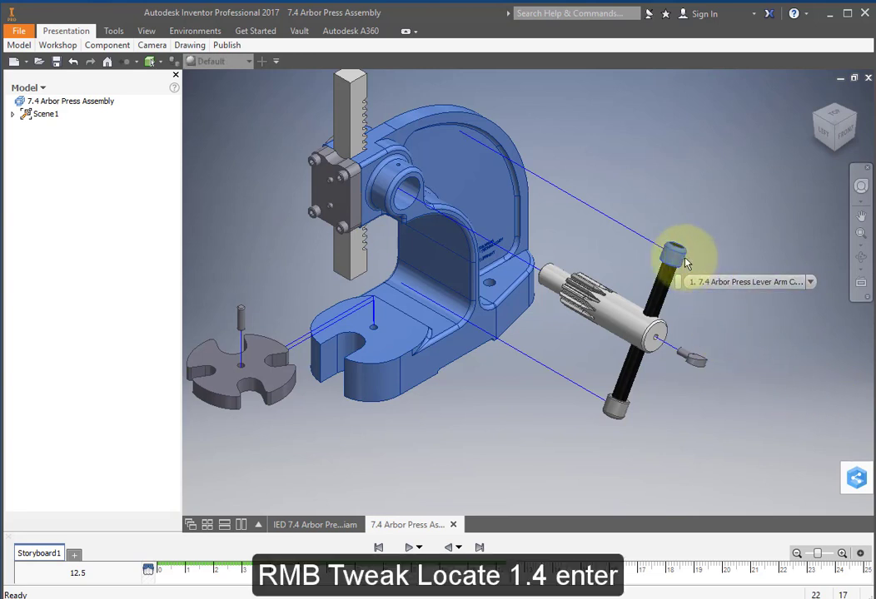
right_click(672, 254)
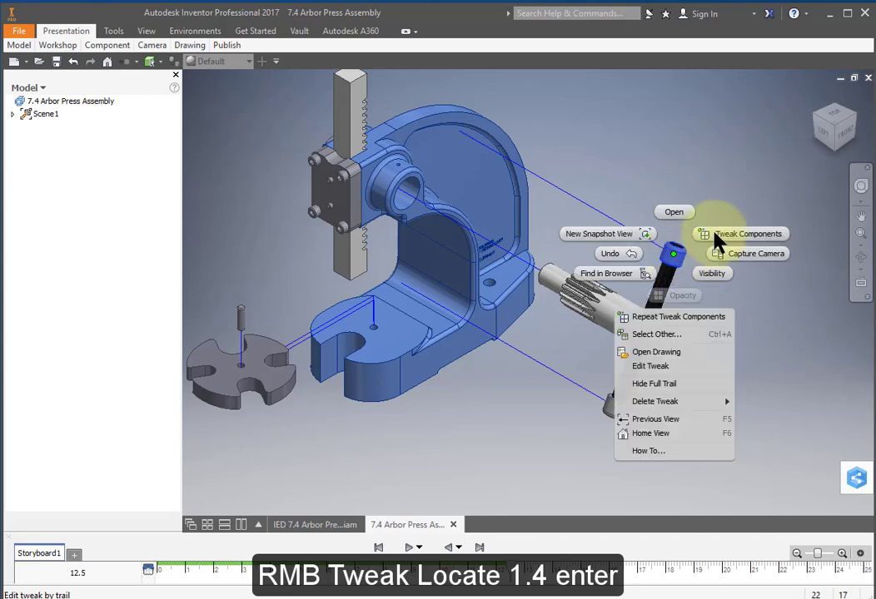
click(715, 237)
scroll(674, 257, up, 5)
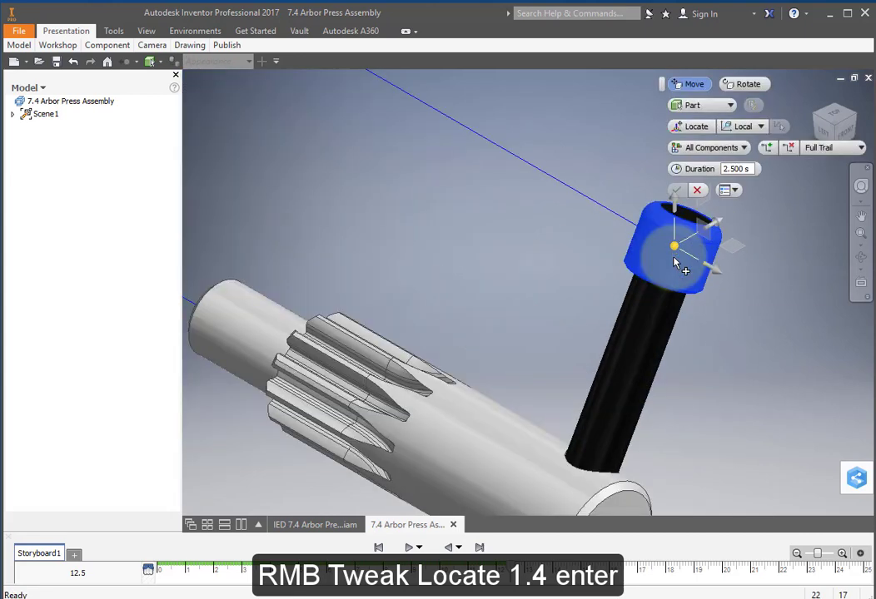
middle_drag(675, 256, 578, 301)
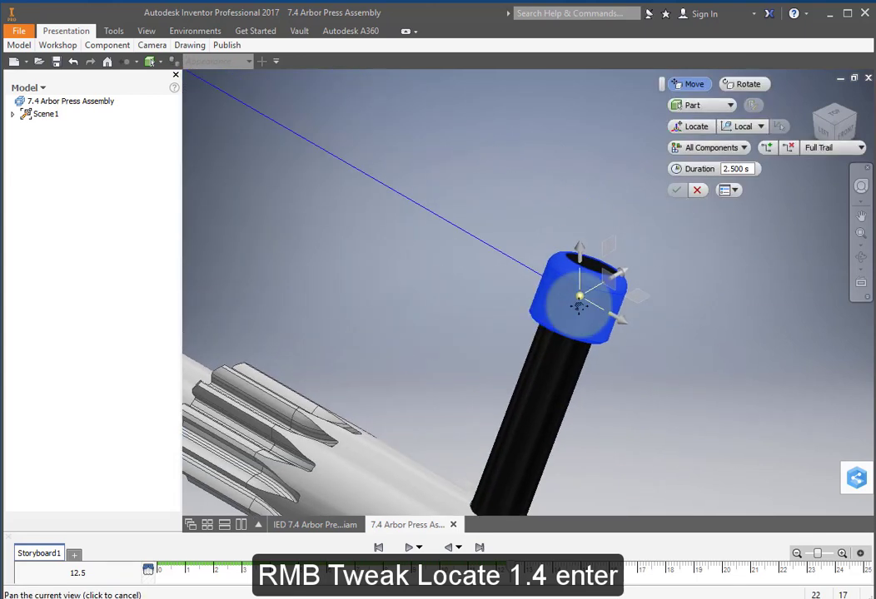
click(692, 130)
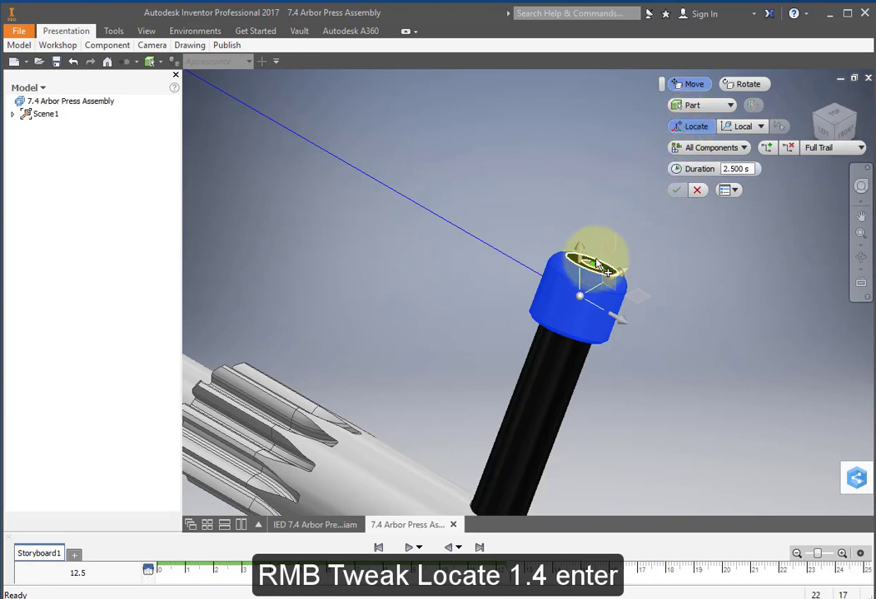
click(594, 264)
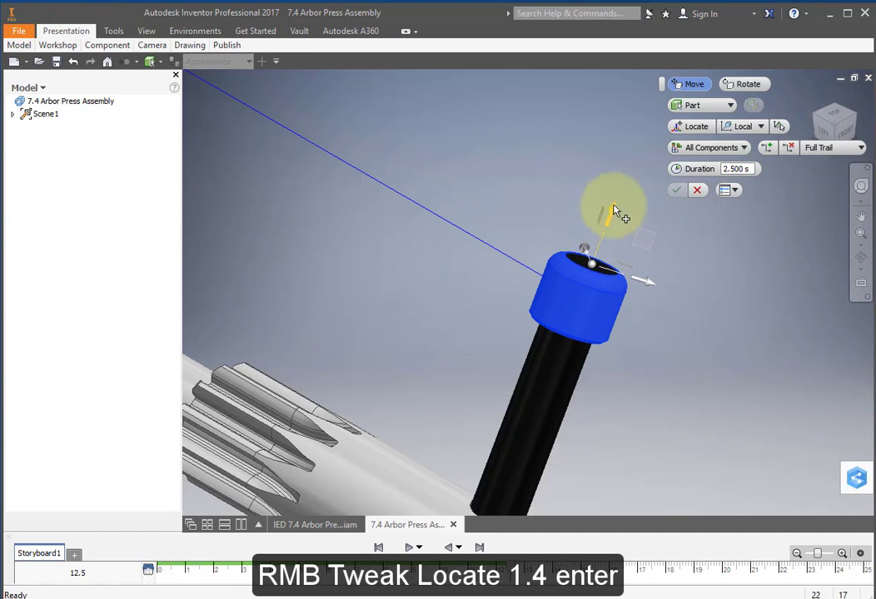
drag(620, 208, 658, 121)
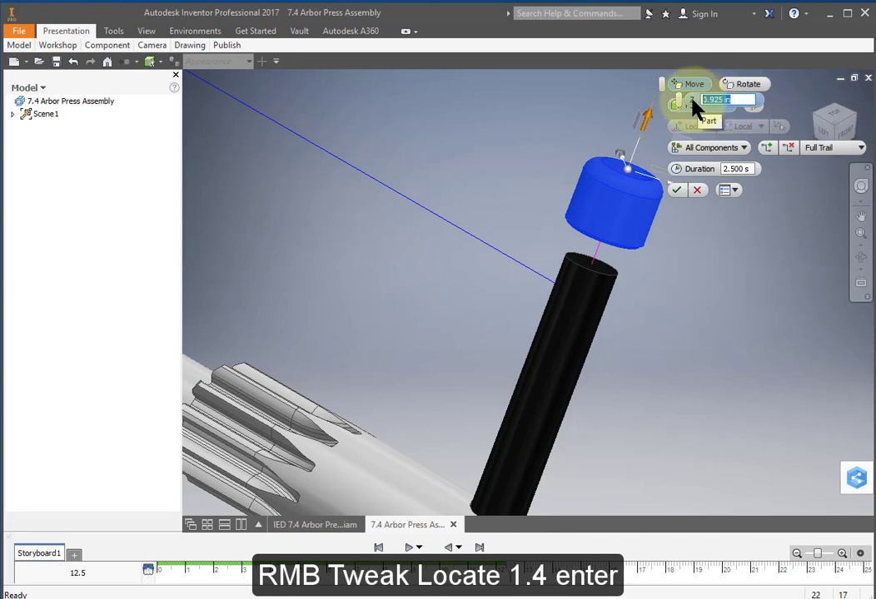
text(1.4)
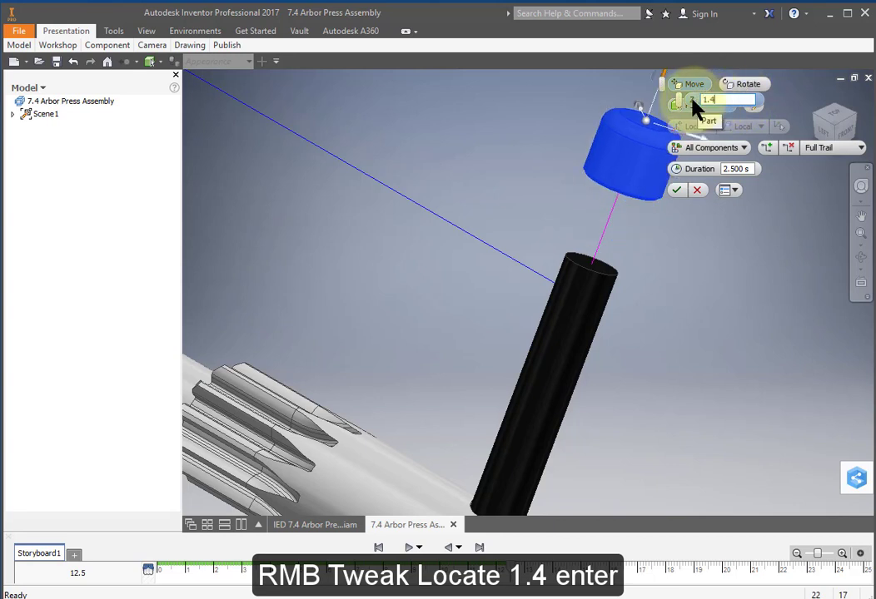
key(Return)
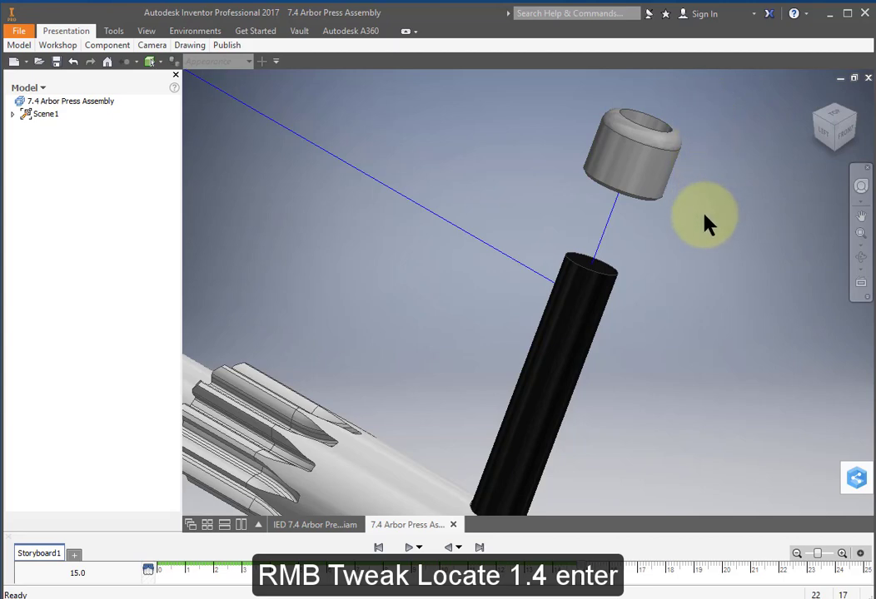
scroll(627, 359, down, 3)
scroll(616, 408, down, 3)
middle_drag(602, 449, 652, 251)
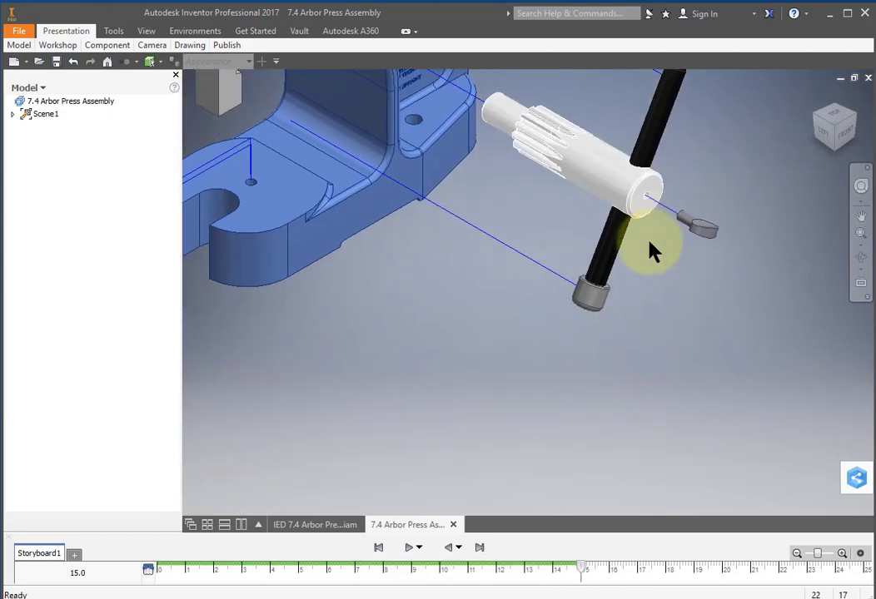
Step: Pull the lower lever arm cap 1.4 in along Z, triad located at its centre
right_click(587, 306)
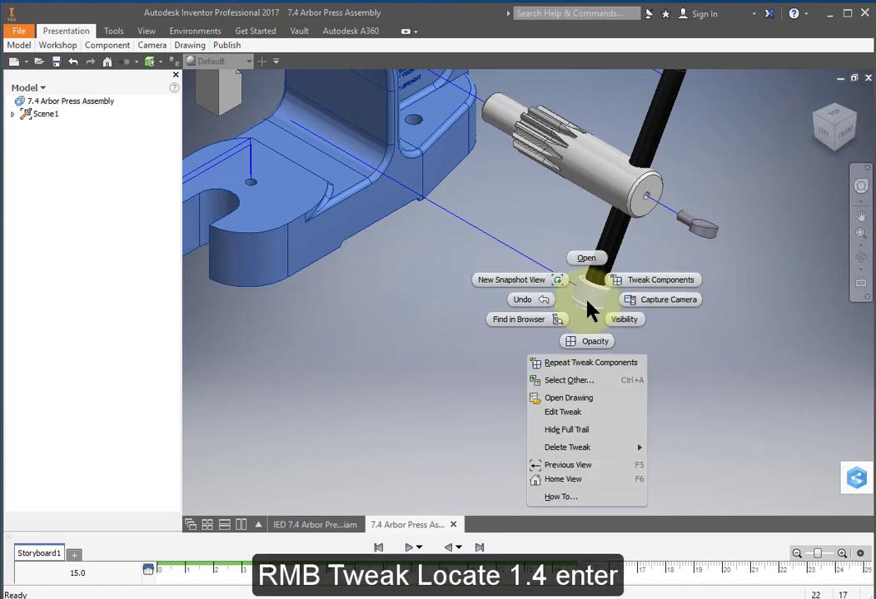
click(660, 280)
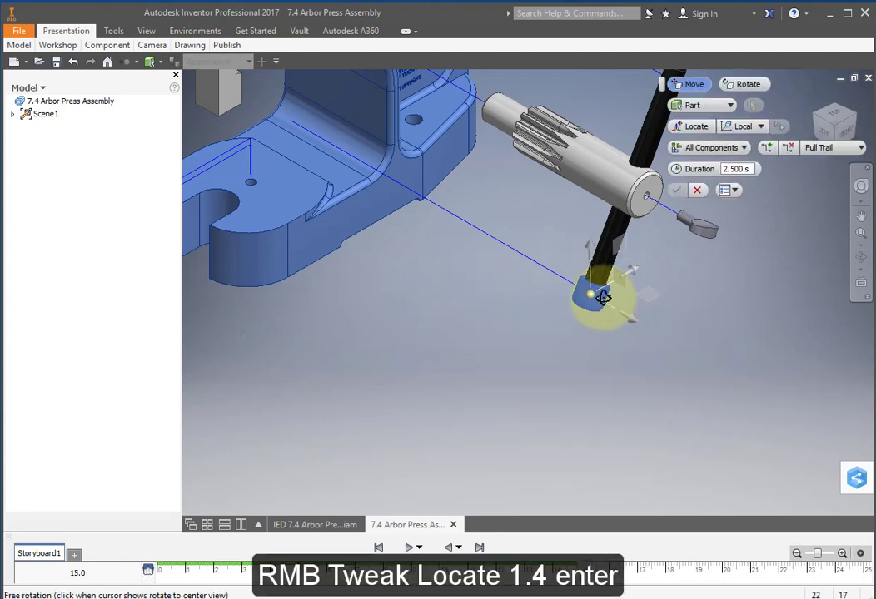
shift+middle_drag(602, 293, 612, 218)
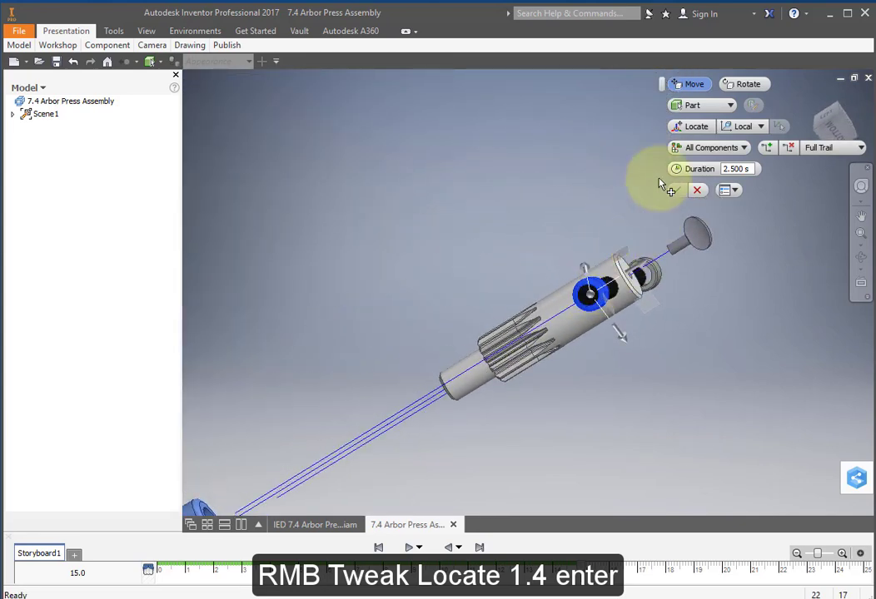
click(696, 129)
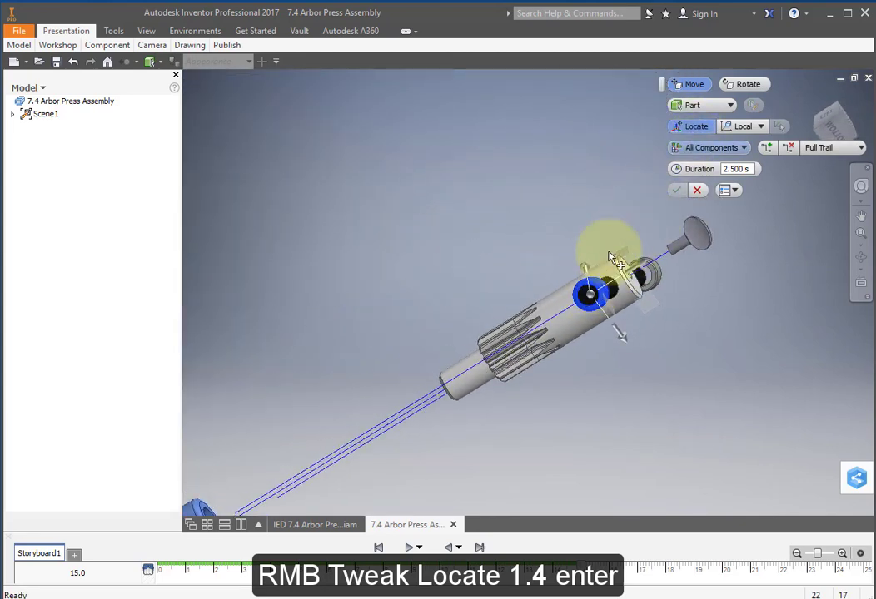
click(587, 298)
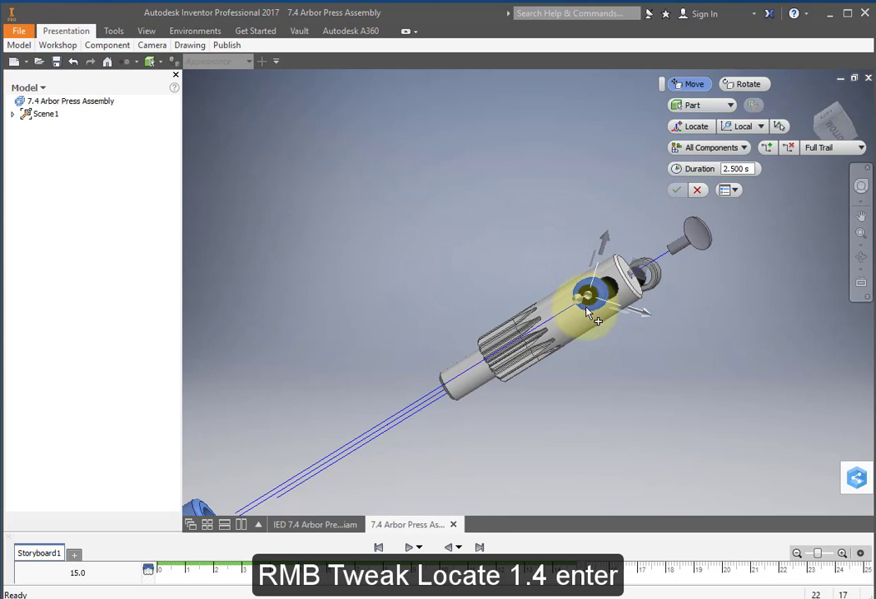
shift+middle_drag(591, 315, 547, 349)
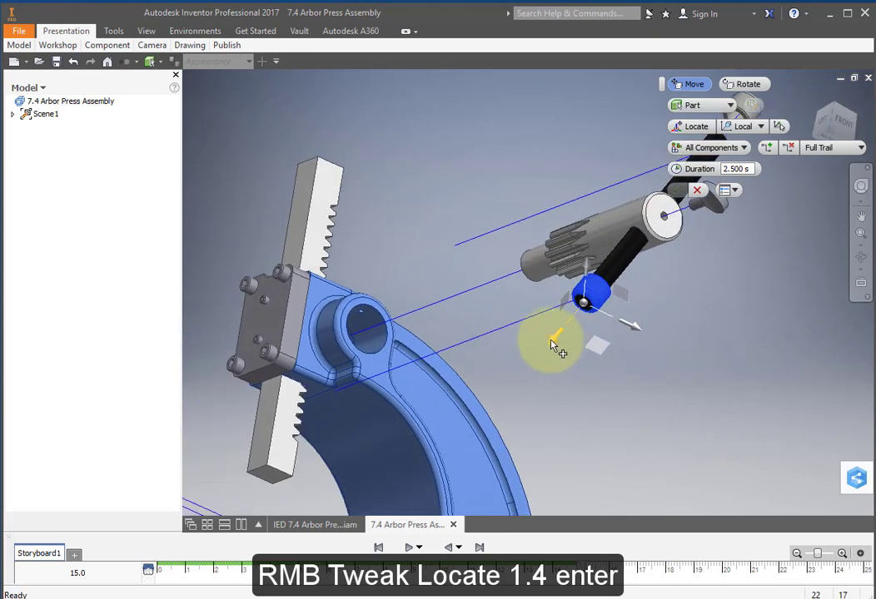
drag(552, 346, 518, 366)
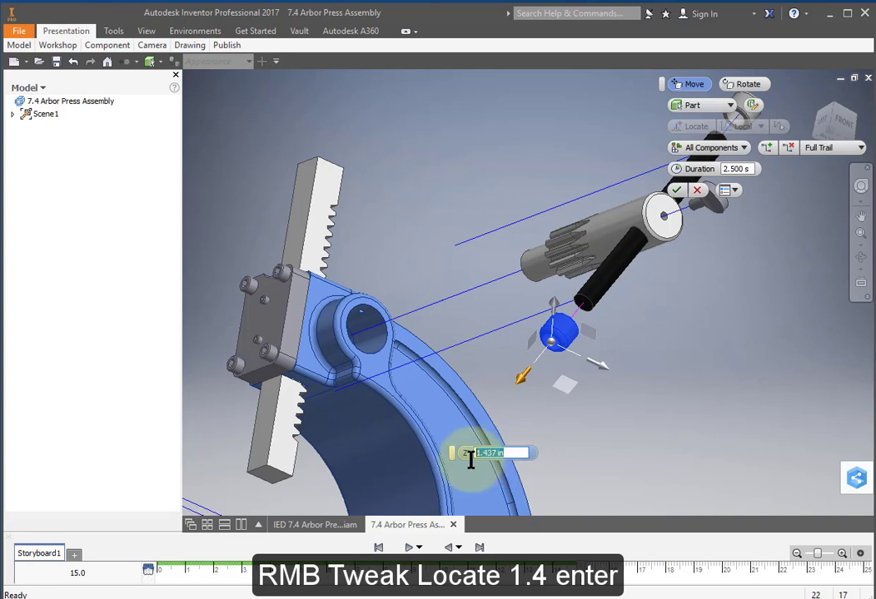
drag(504, 453, 485, 452)
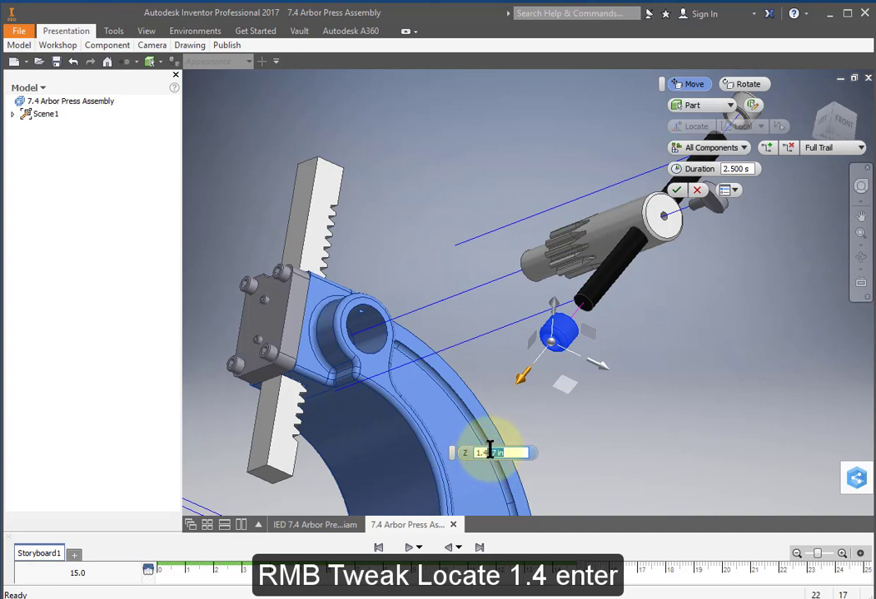
key(BackSpace)
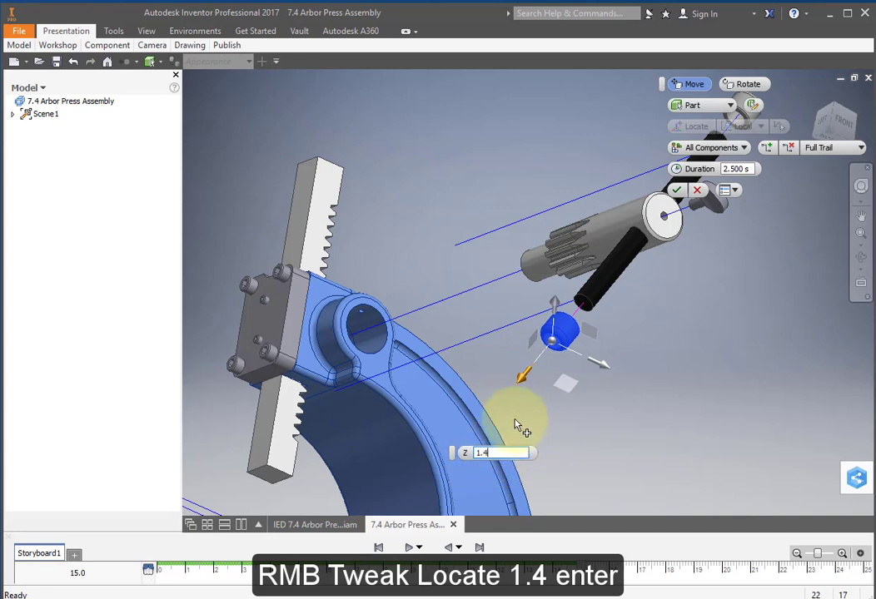
key(Return)
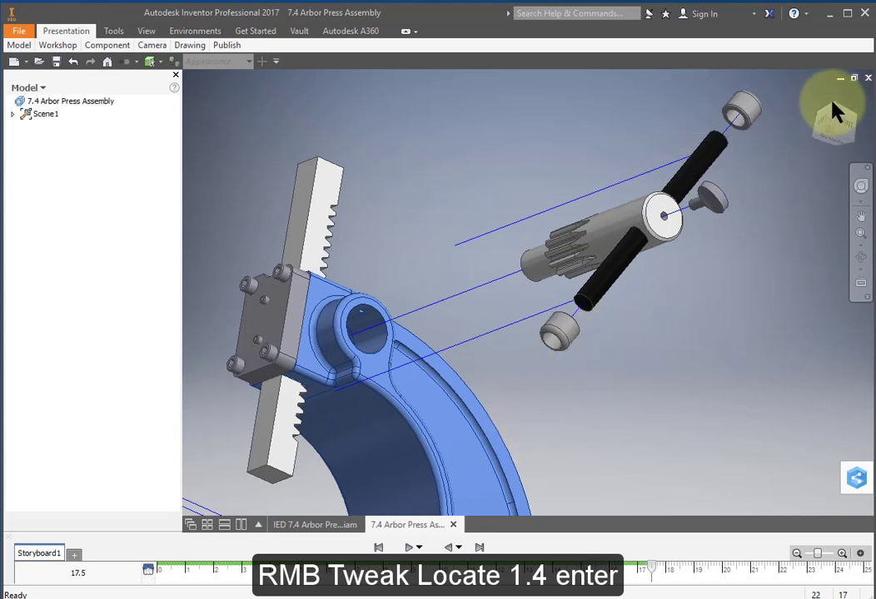
Step: Select the rack cover plate together with its bolts
click(846, 124)
click(847, 125)
click(816, 96)
click(821, 123)
scroll(454, 302, up, 4)
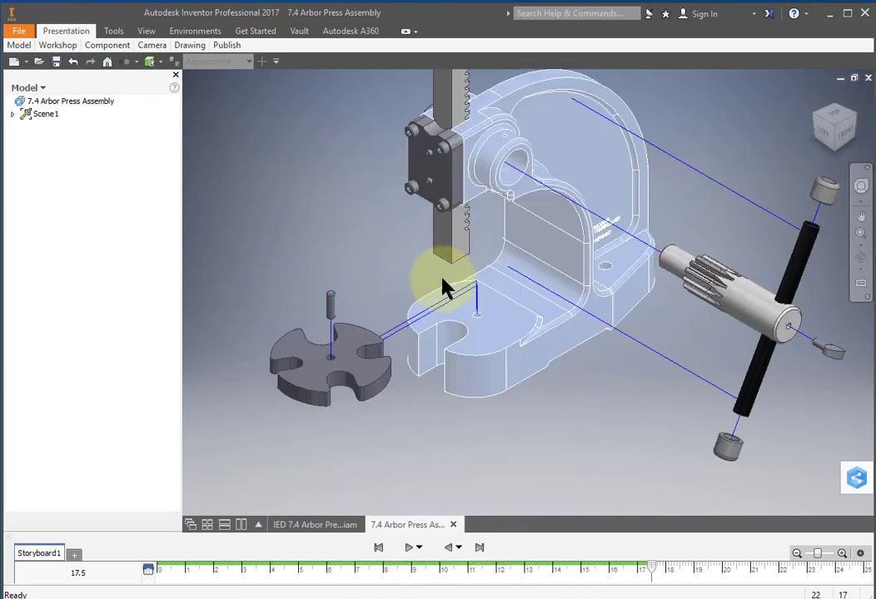
middle_drag(442, 280, 538, 354)
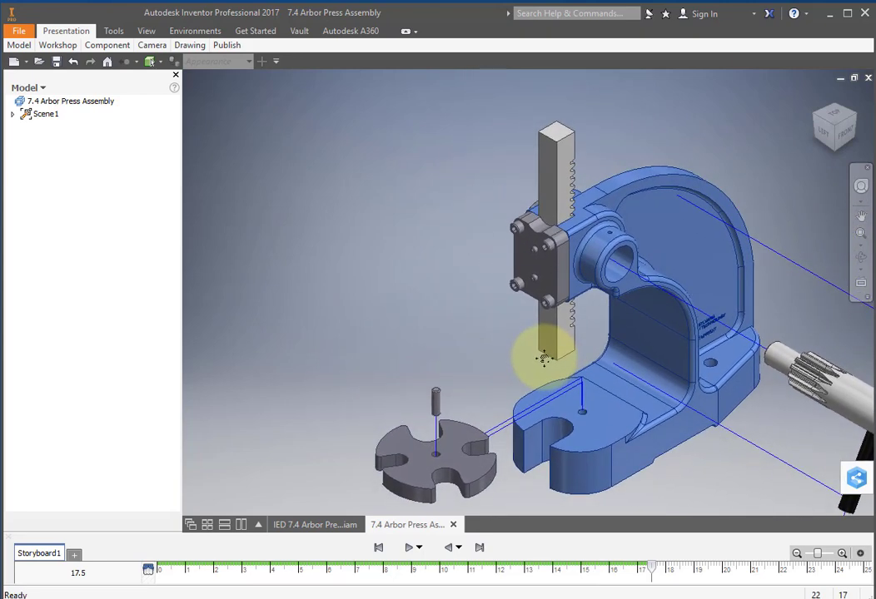
click(555, 260)
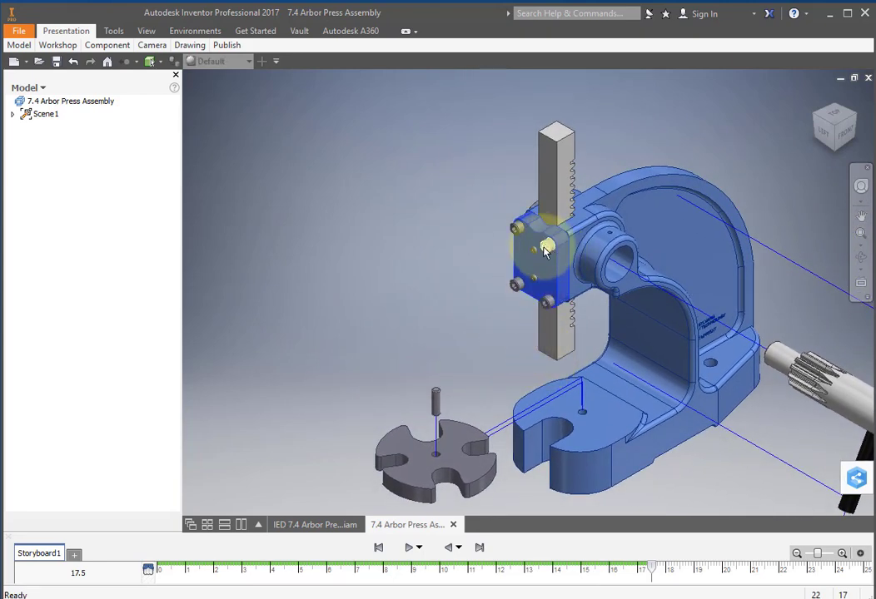
ctrl+click(543, 254)
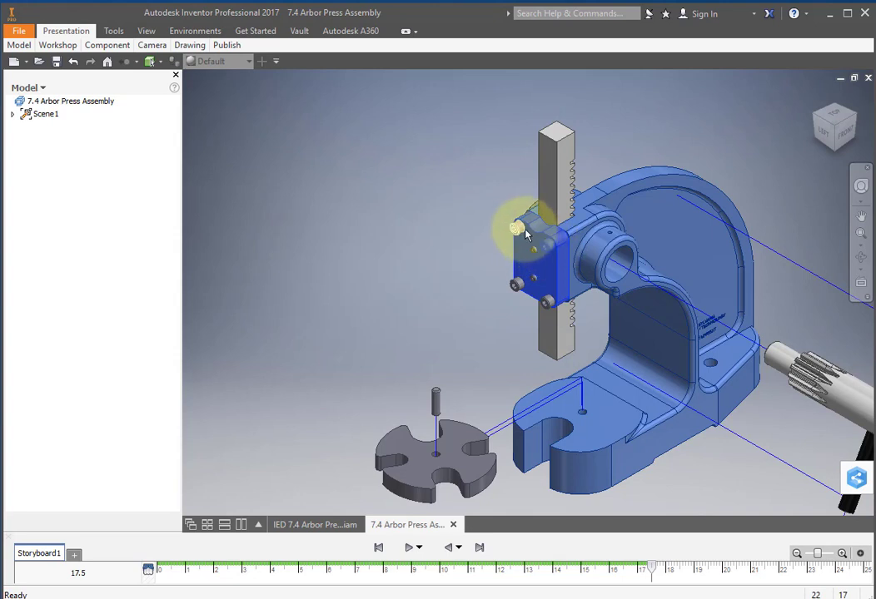
ctrl+click(517, 231)
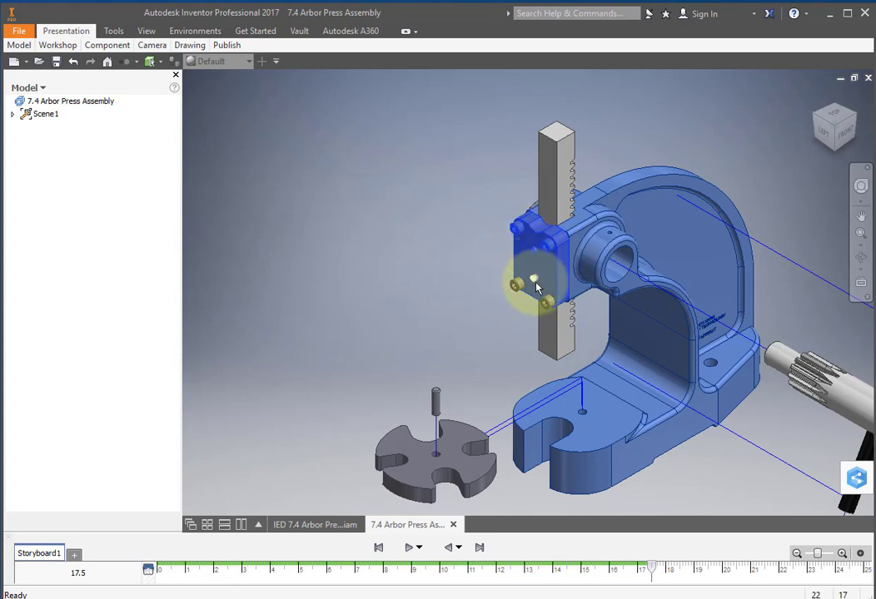
ctrl+click(534, 281)
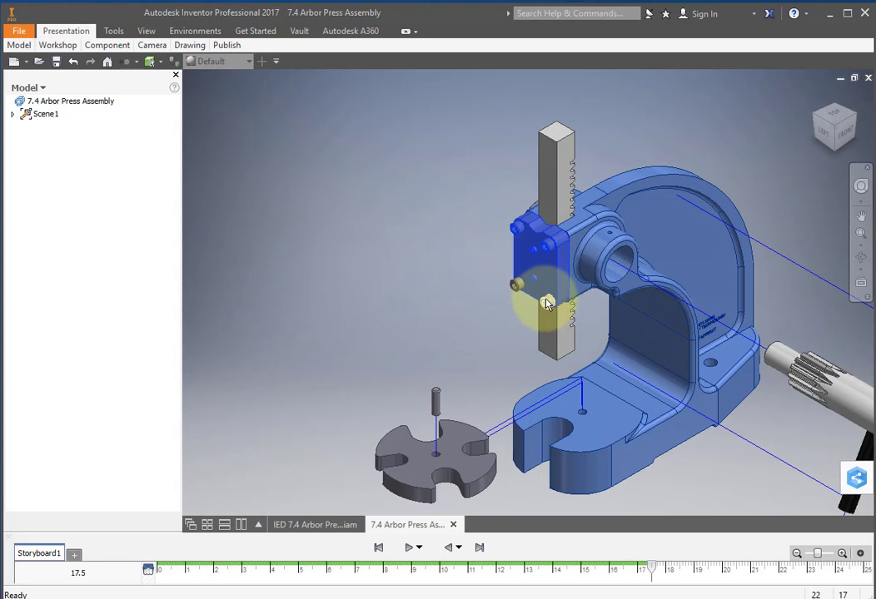
ctrl+click(547, 302)
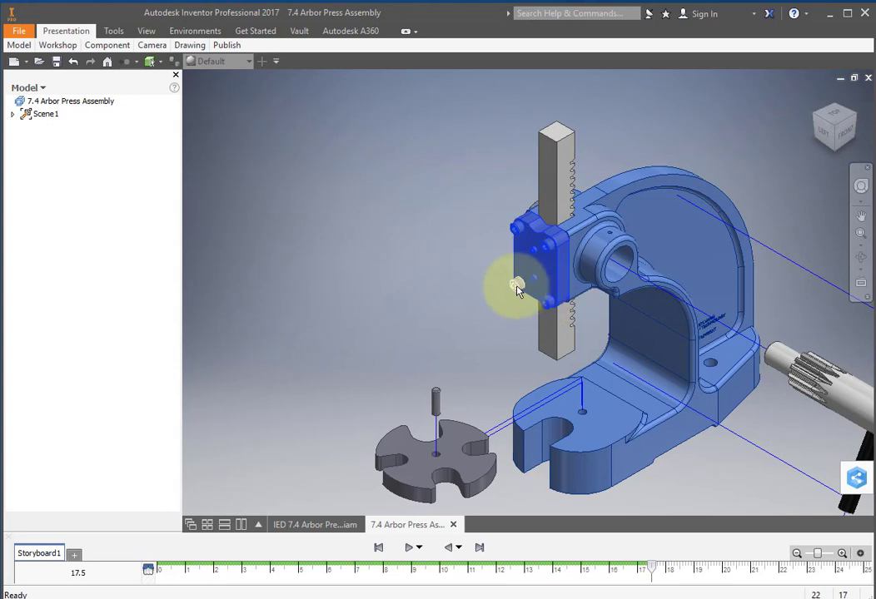
Step: Tweak the cover plate and bolts -4 in along X
right_click(552, 268)
click(600, 246)
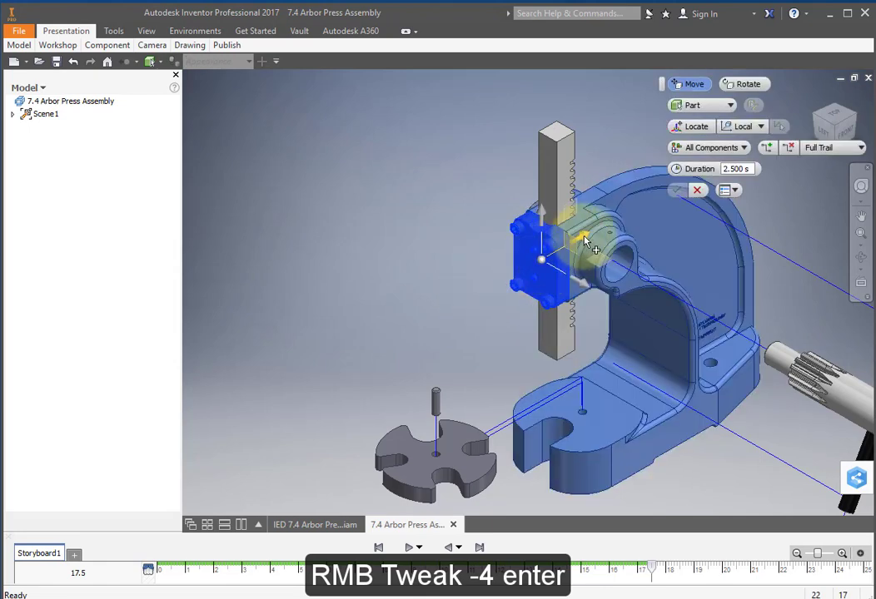
drag(585, 241, 494, 297)
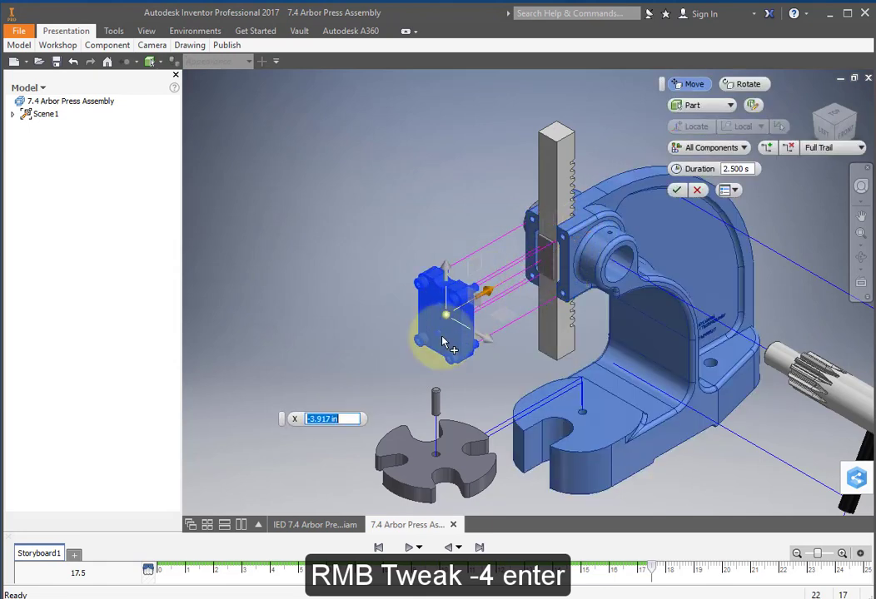
click(331, 419)
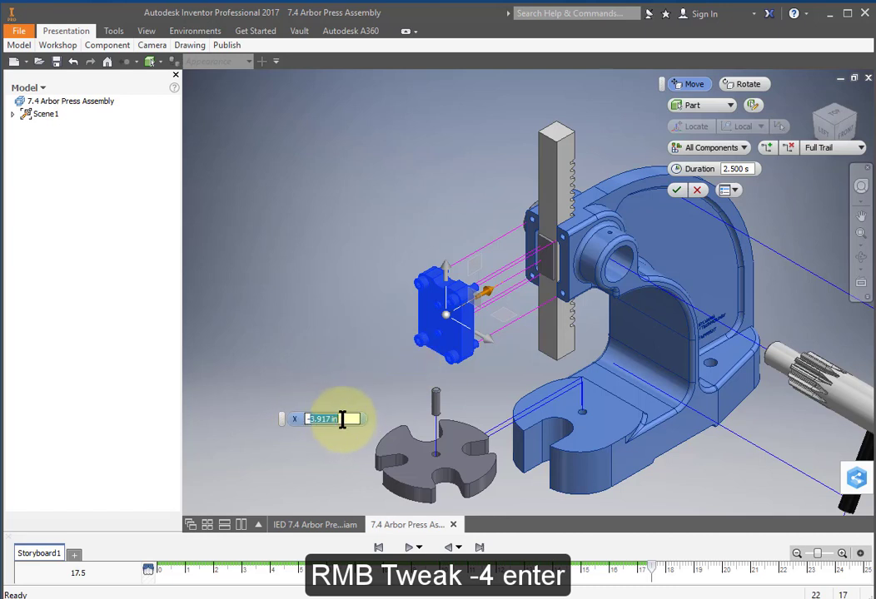
text(-)
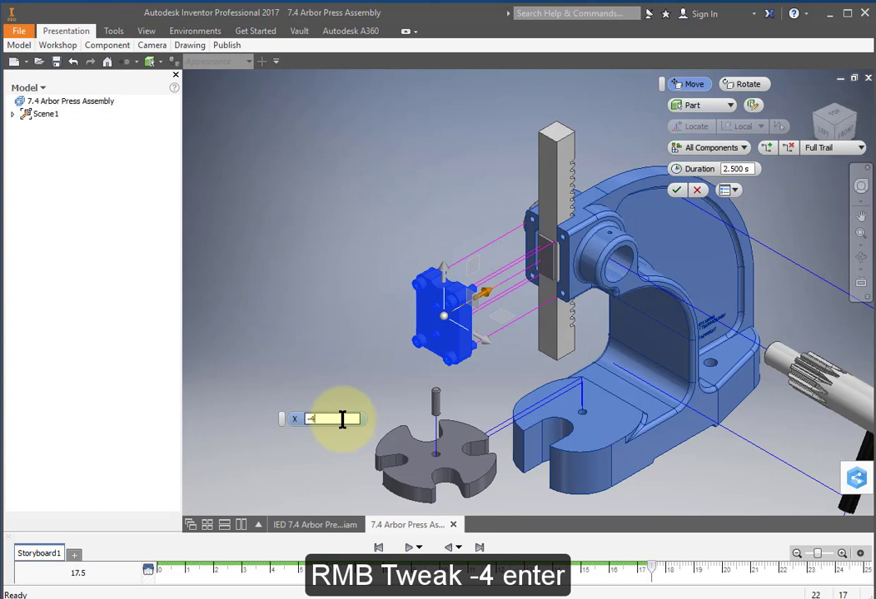
text(4)
key(Return)
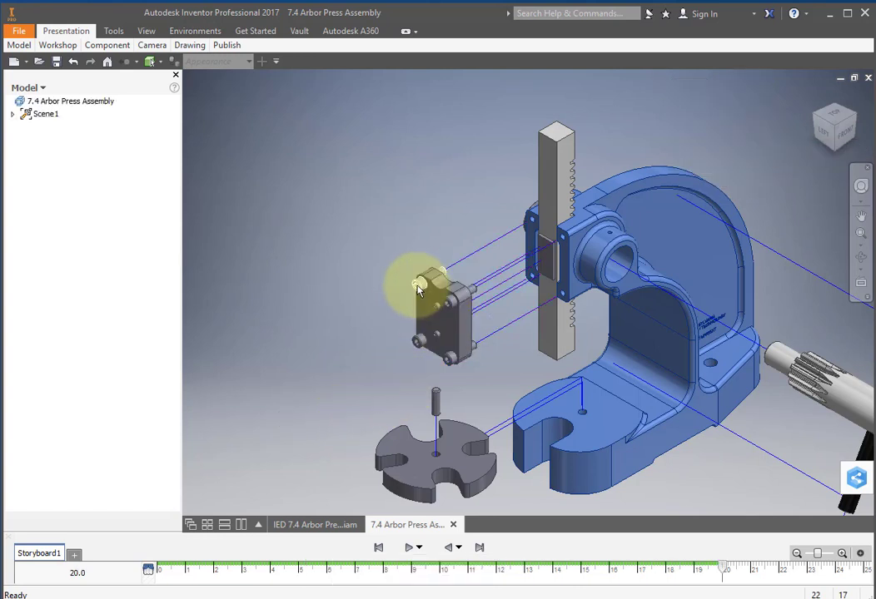
Step: Pull the plate's four screws -3.7 in along X with trail lines
click(445, 310)
ctrl+click(418, 345)
ctrl+click(445, 361)
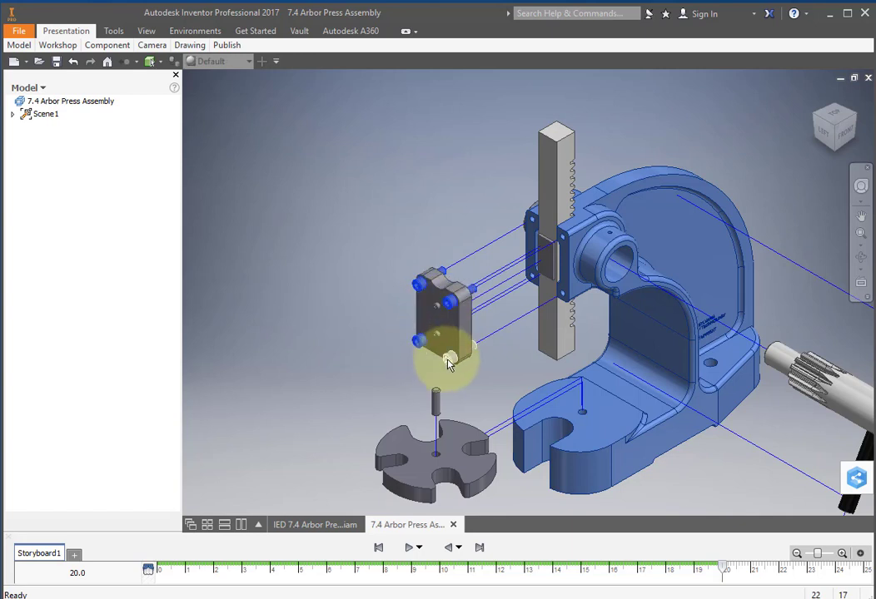
right_click(448, 364)
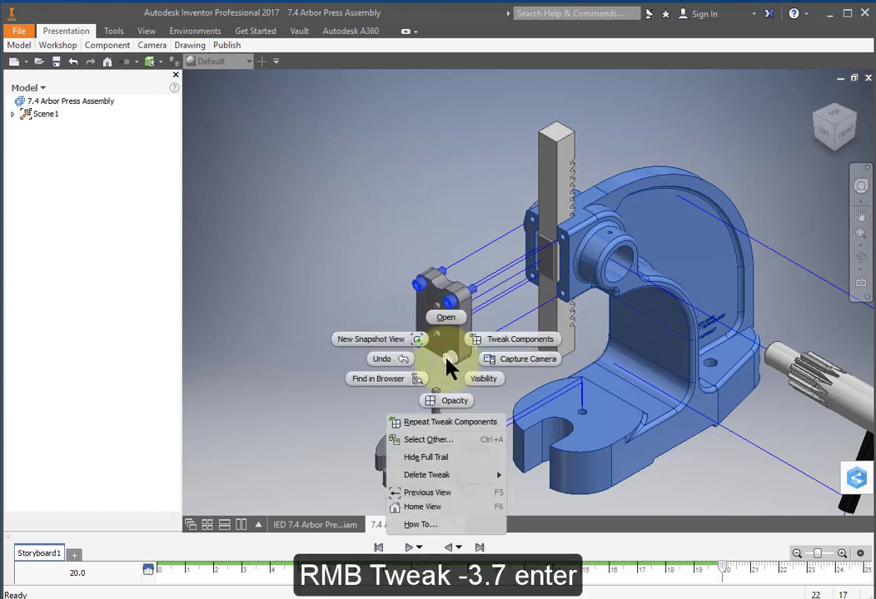
click(494, 342)
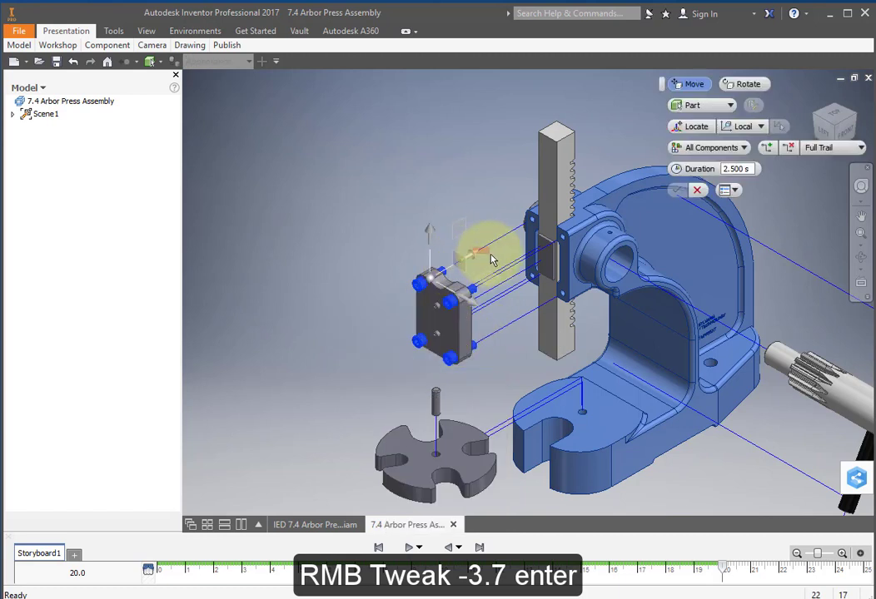
drag(473, 260, 359, 386)
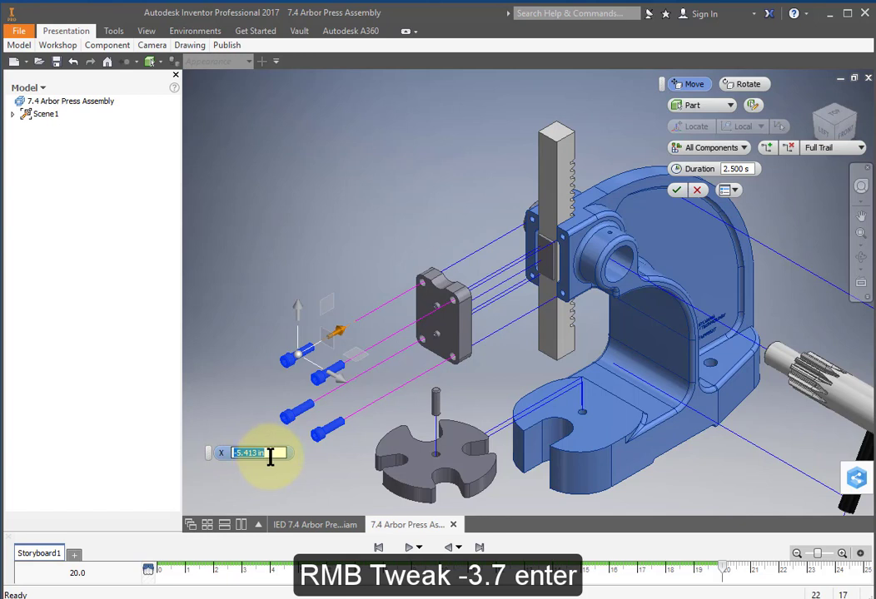
drag(270, 457, 238, 462)
text(-3.7)
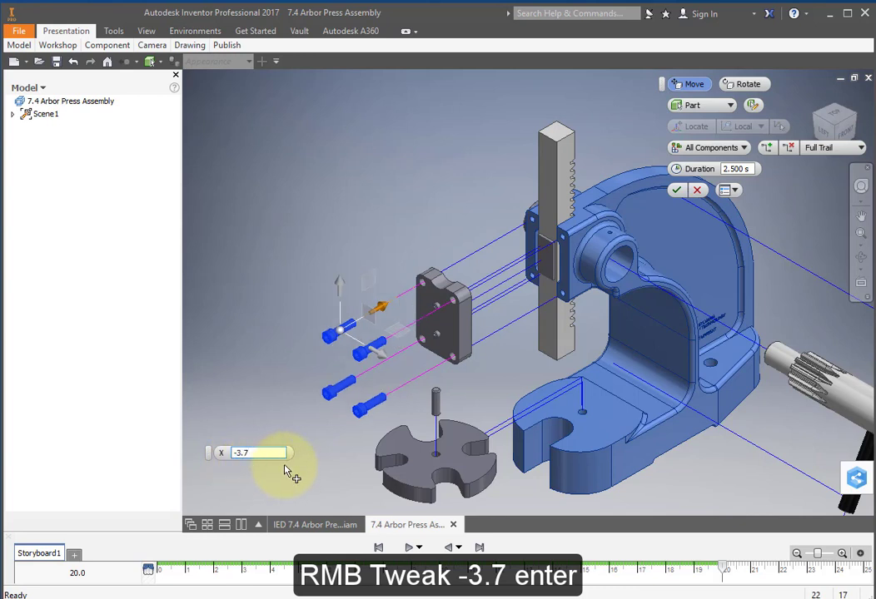
key(Return)
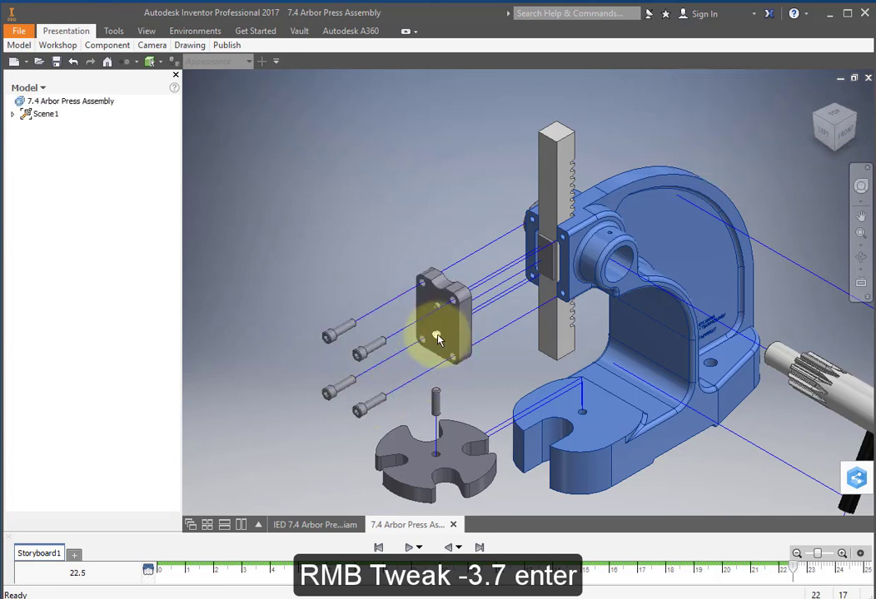
Step: Pull the plate's two dowel pins -1.8 in along X
click(437, 307)
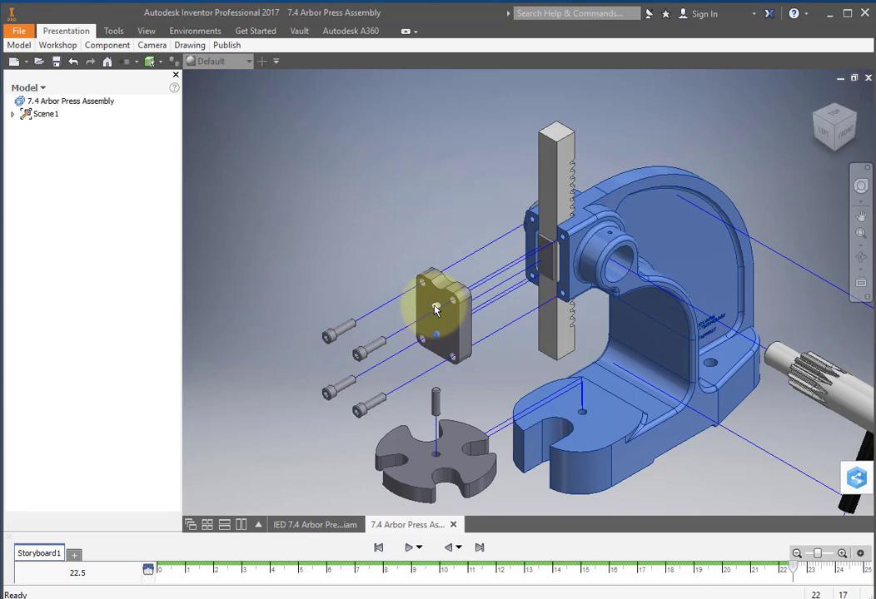
right_click(436, 312)
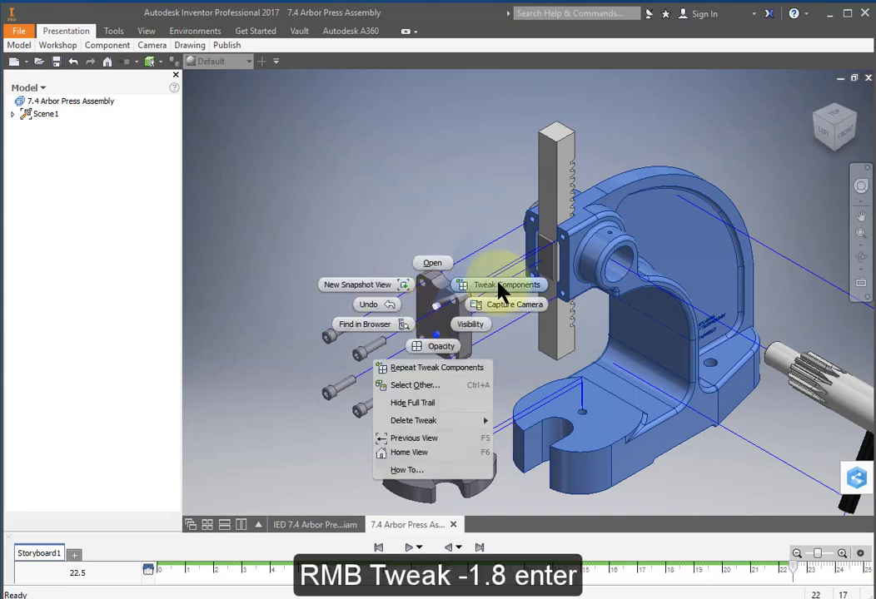
click(499, 289)
click(458, 323)
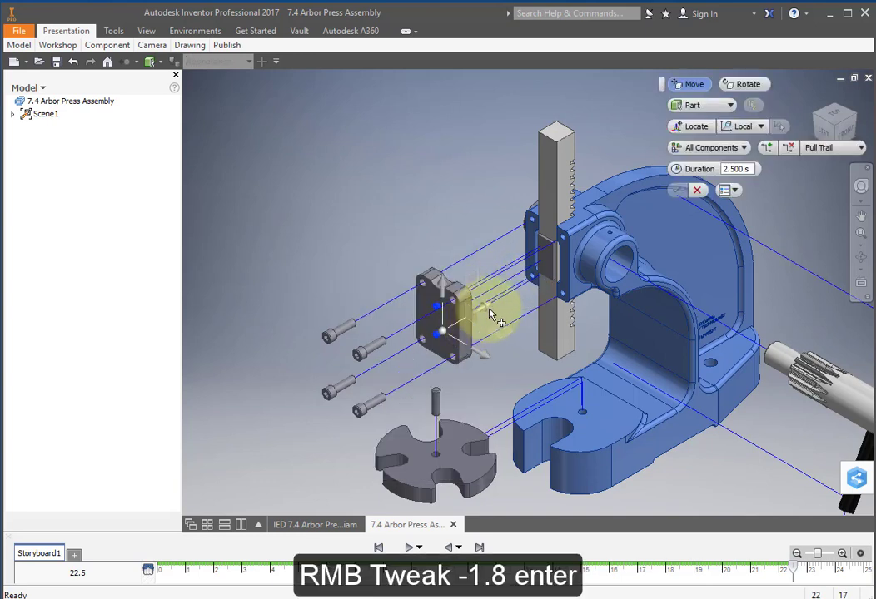
drag(488, 309, 445, 341)
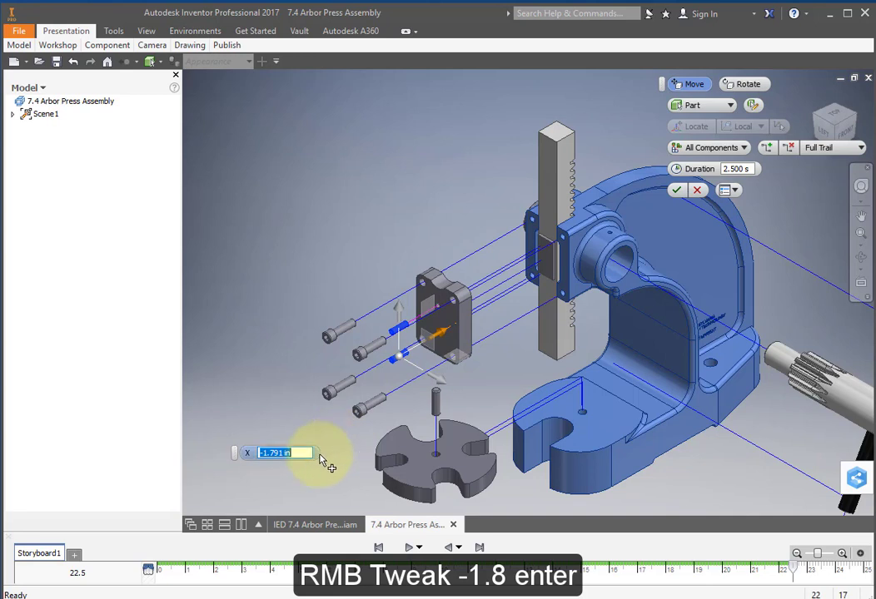
drag(298, 456, 265, 456)
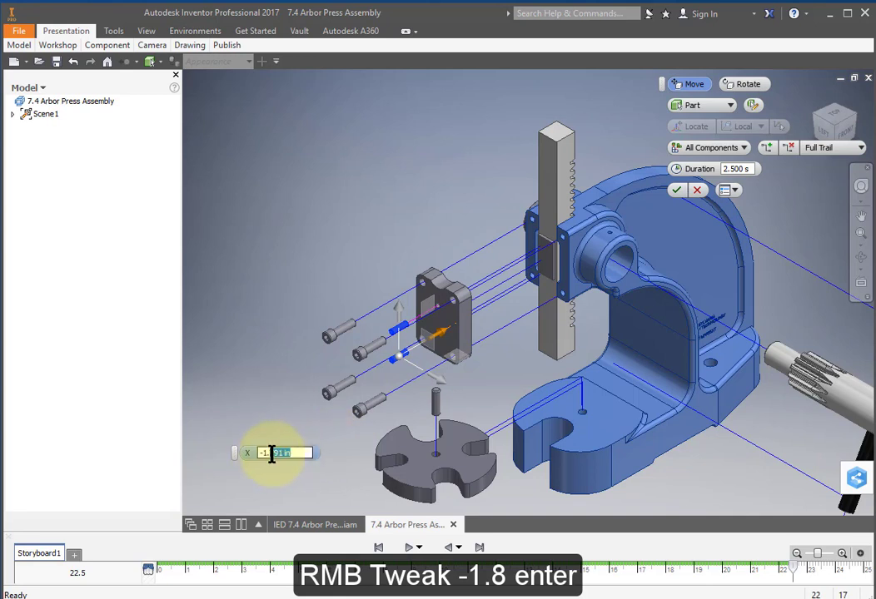
text(8)
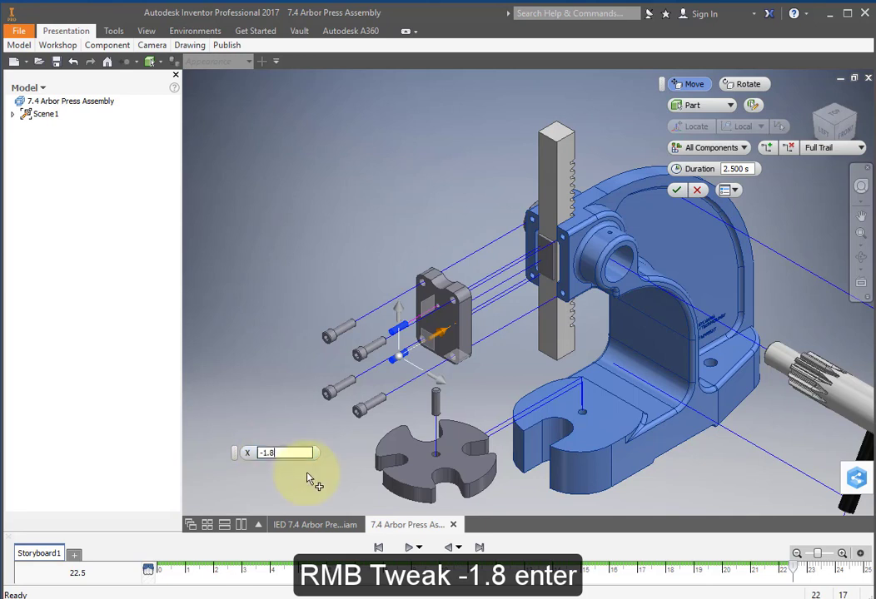
key(Return)
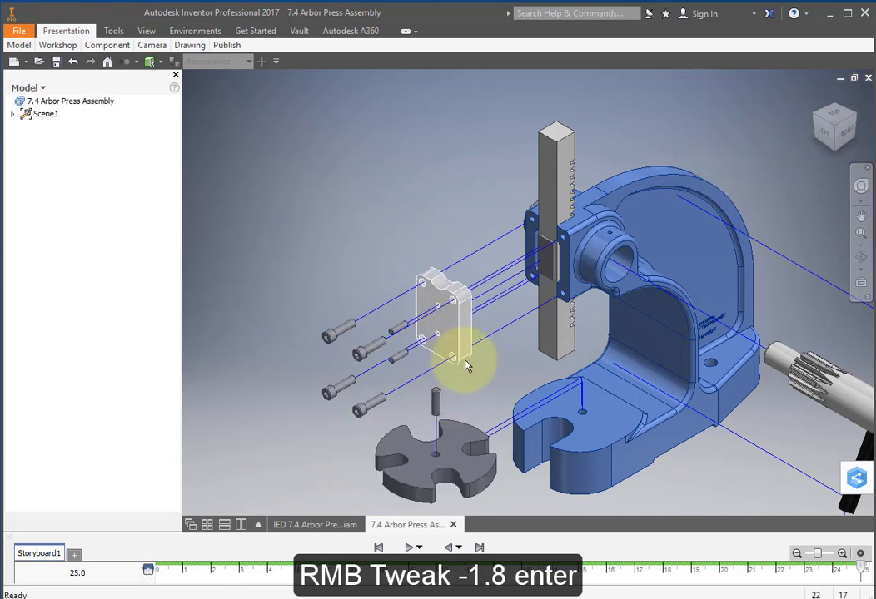
Step: Slide the thin gib plate beside the rack out -2 in along X
right_click(546, 268)
click(601, 249)
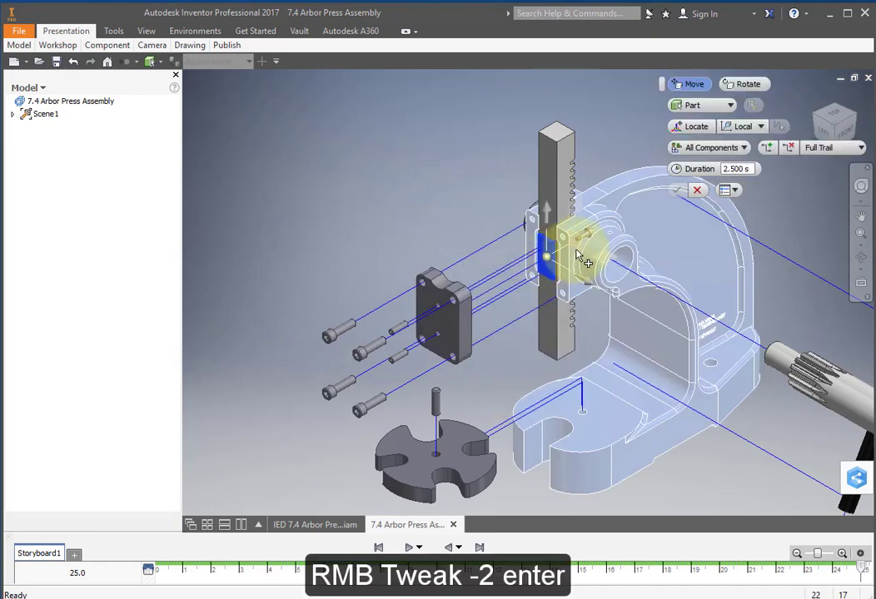
drag(595, 248, 539, 285)
click(366, 394)
drag(372, 398, 364, 395)
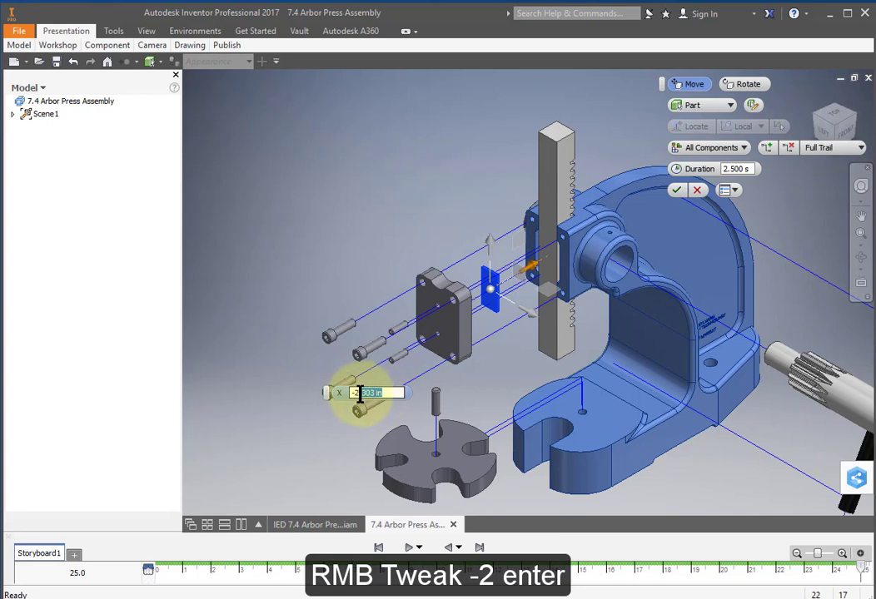
key(Delete)
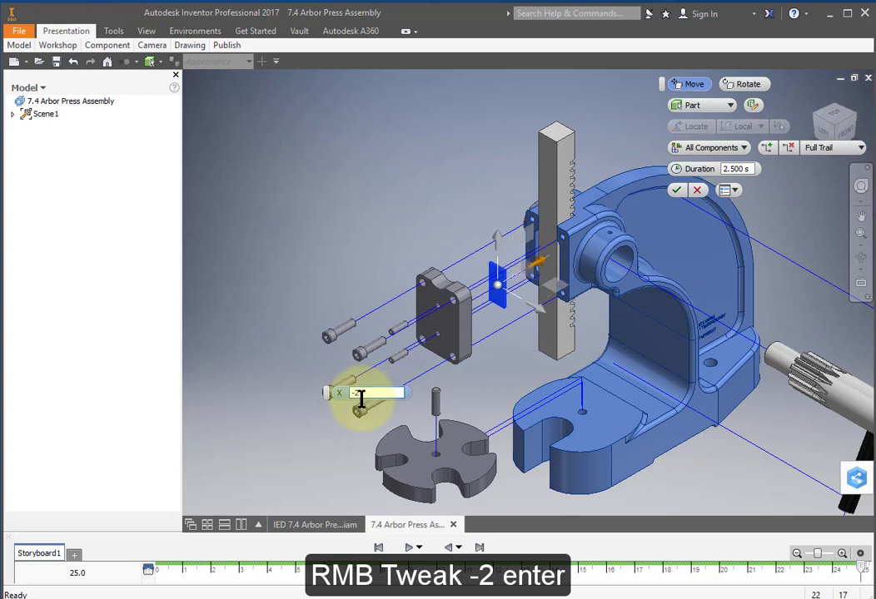
key(Return)
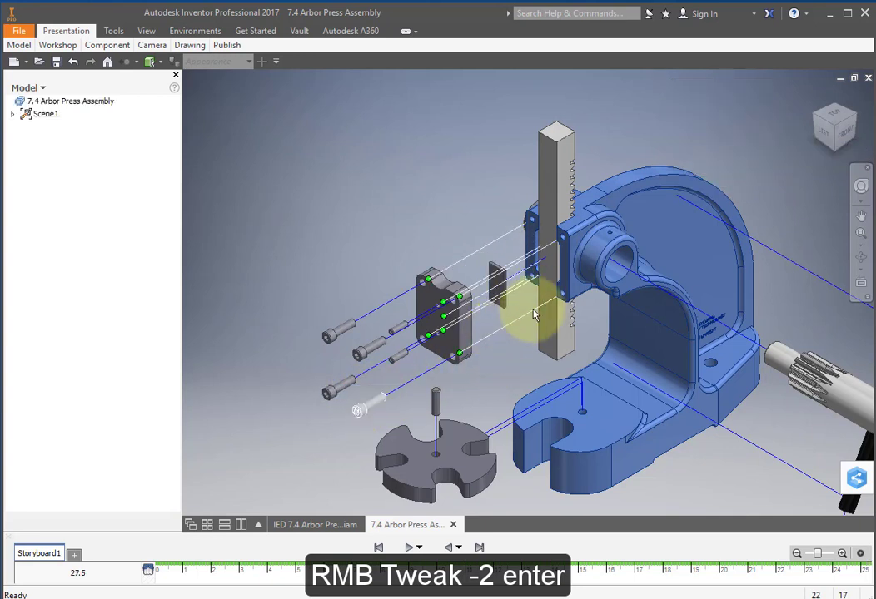
Step: Orbit behind the housing and select the two small pins
shift+middle_drag(526, 310, 602, 313)
scroll(577, 304, down, 5)
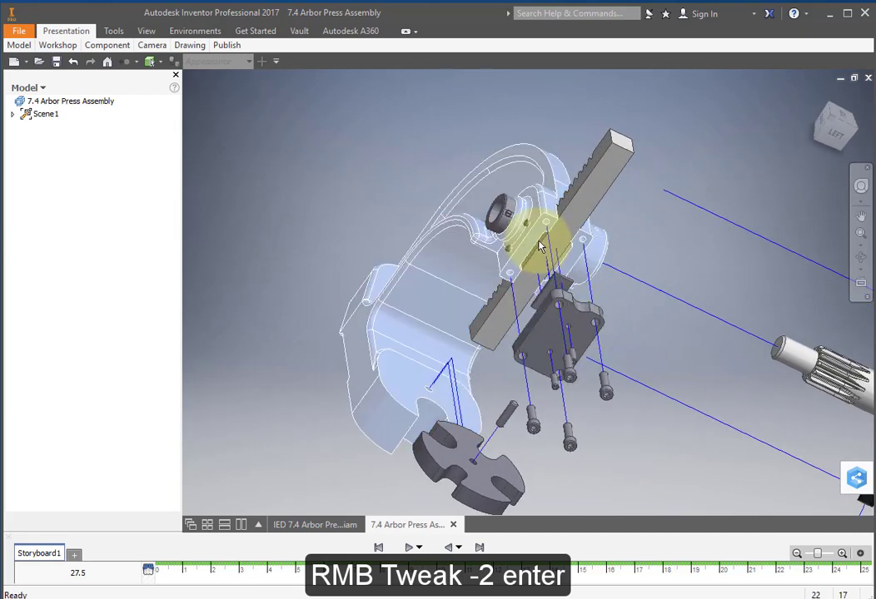
scroll(538, 244, down, 3)
click(502, 179)
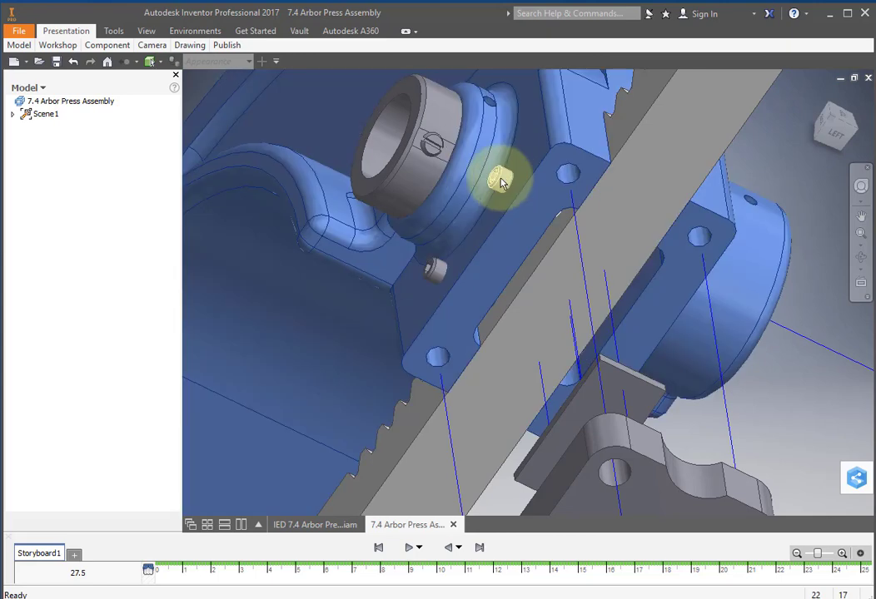
click(418, 176)
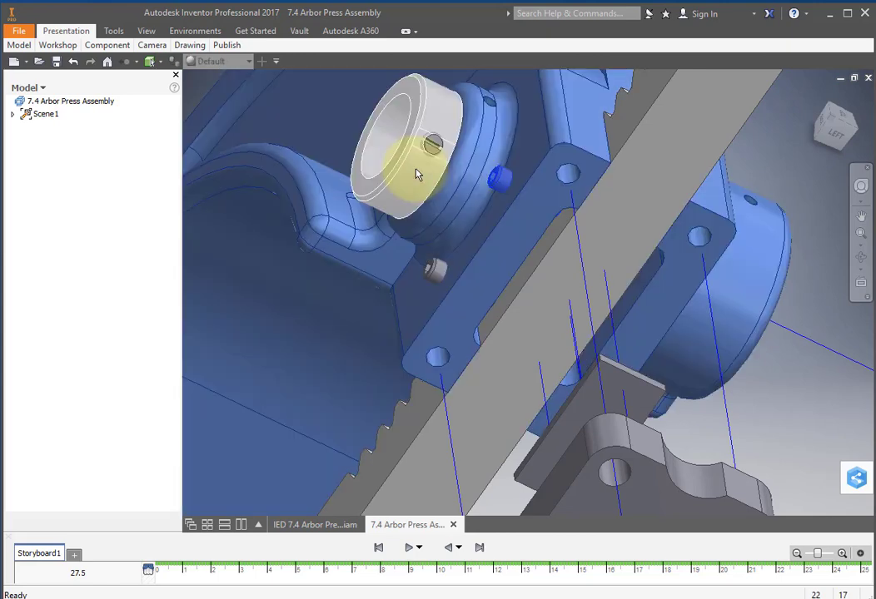
click(433, 157)
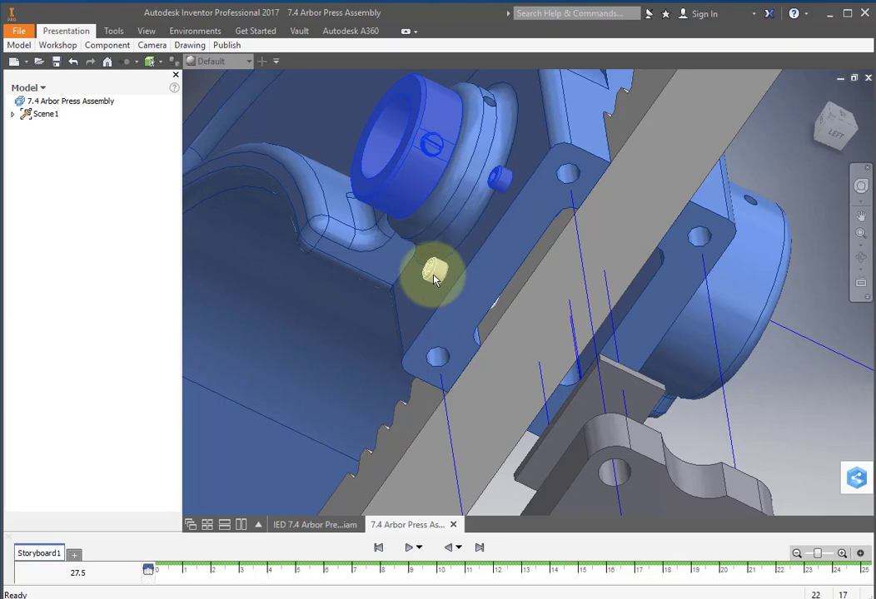
click(432, 272)
click(402, 156)
Step: Tweak the selected pins -2.5 in along Z, leaving trail lines to their holes
right_click(423, 173)
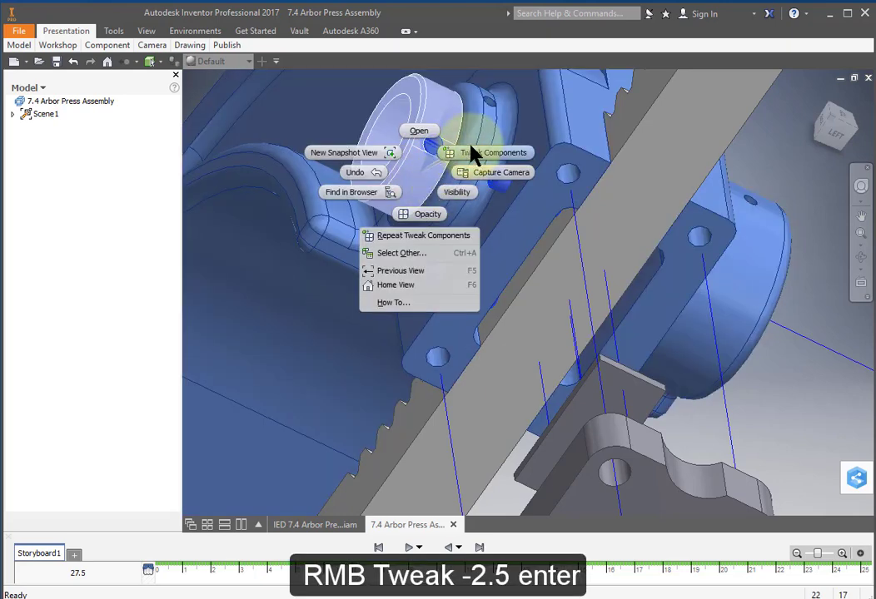
click(473, 155)
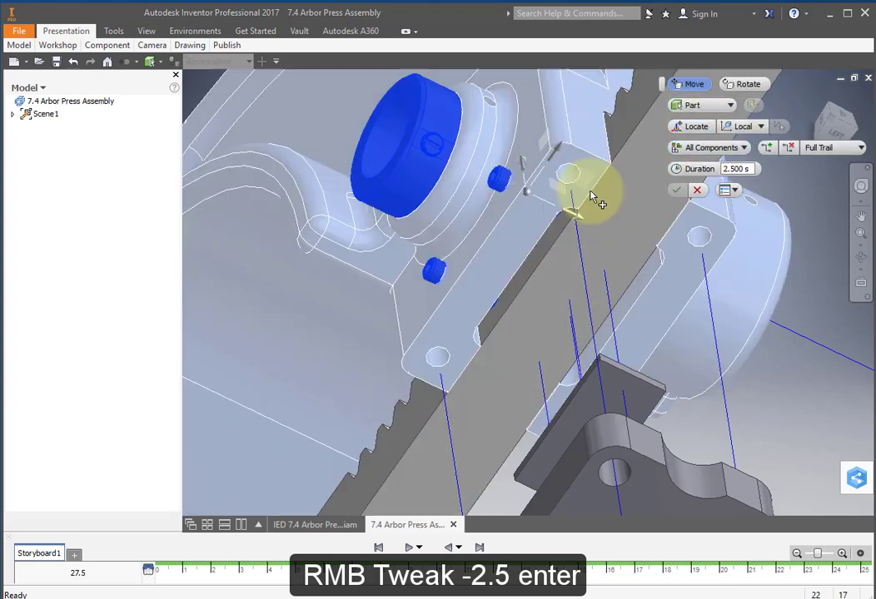
click(585, 209)
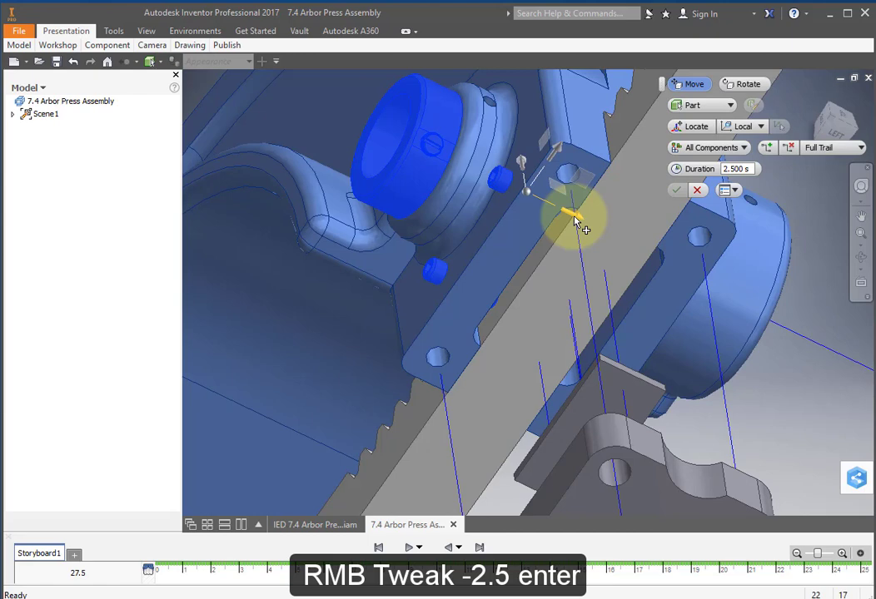
drag(577, 223, 421, 181)
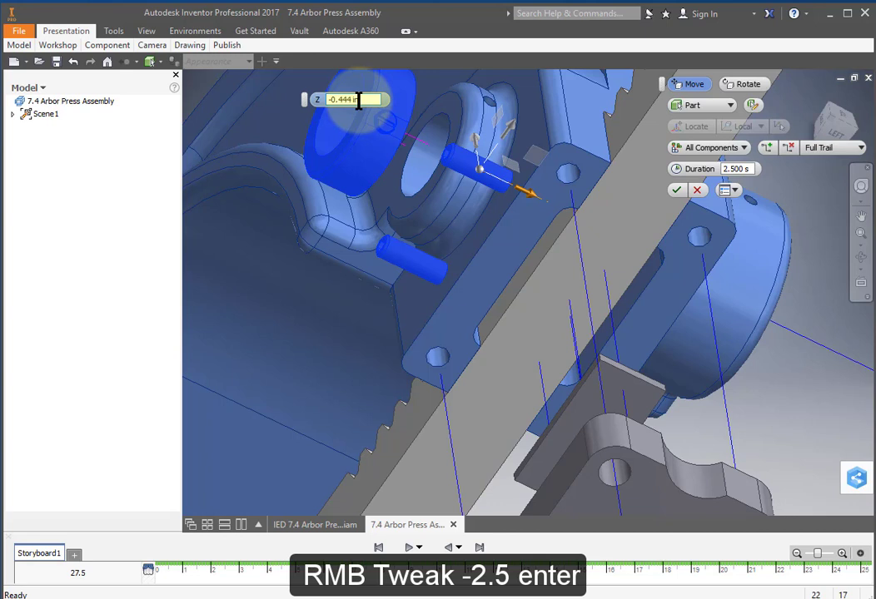
drag(357, 100, 331, 100)
text(-2)
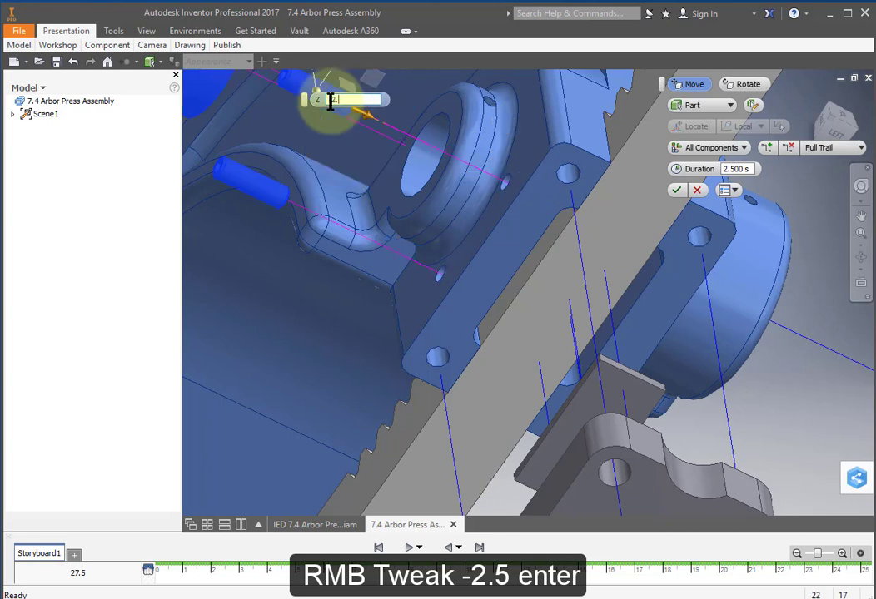
text(.5)
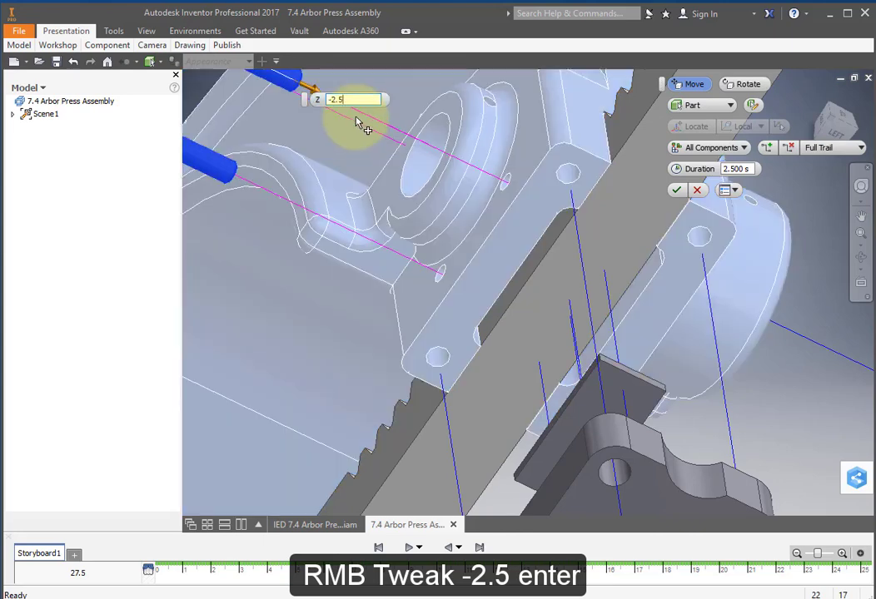
key(Return)
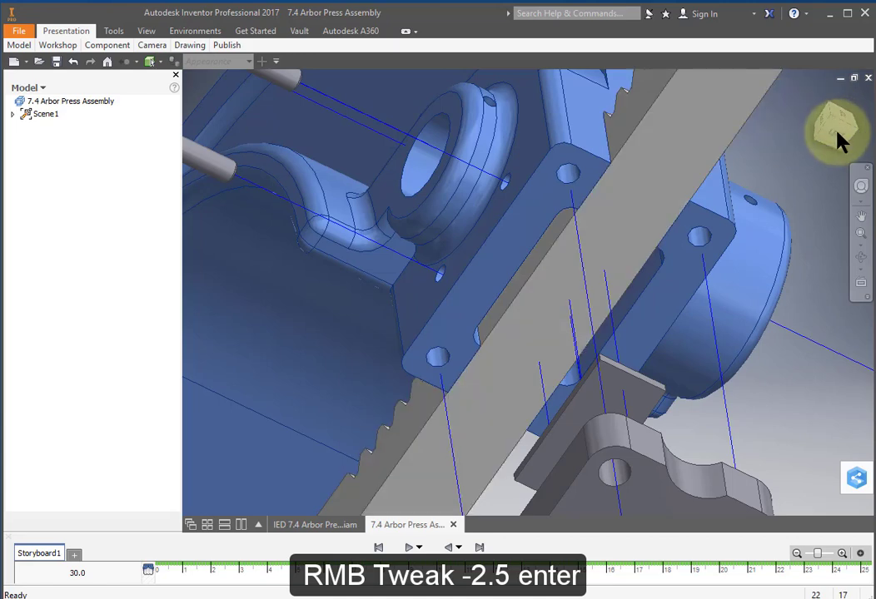
Step: Reorient the view and tweak the shaft collar -1.5 in along Z as a new step
click(838, 138)
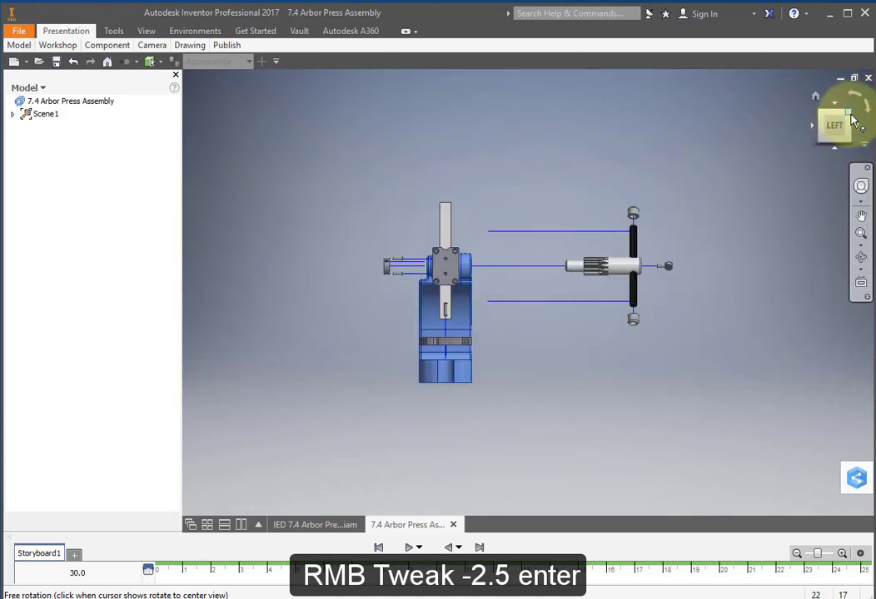
click(855, 119)
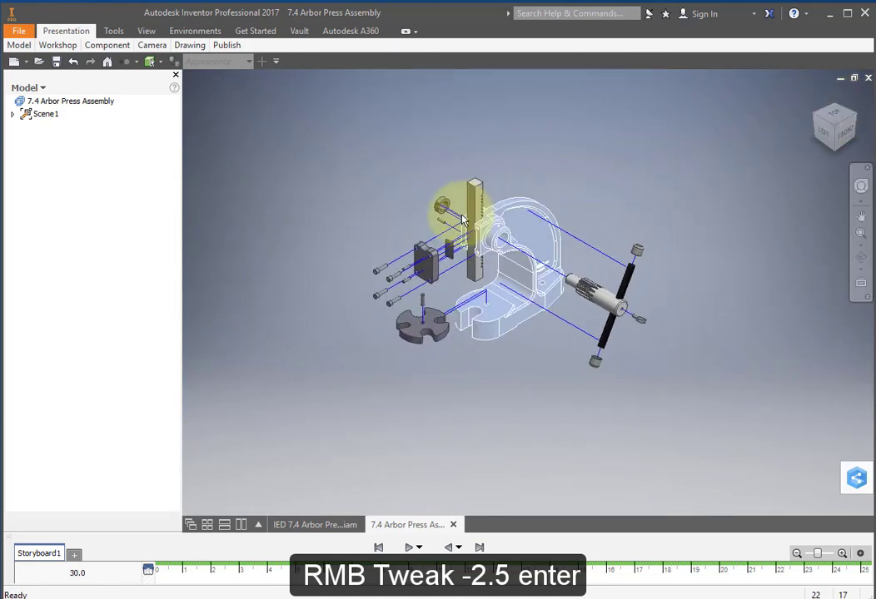
scroll(459, 225, up, 5)
middle_drag(463, 229, 487, 294)
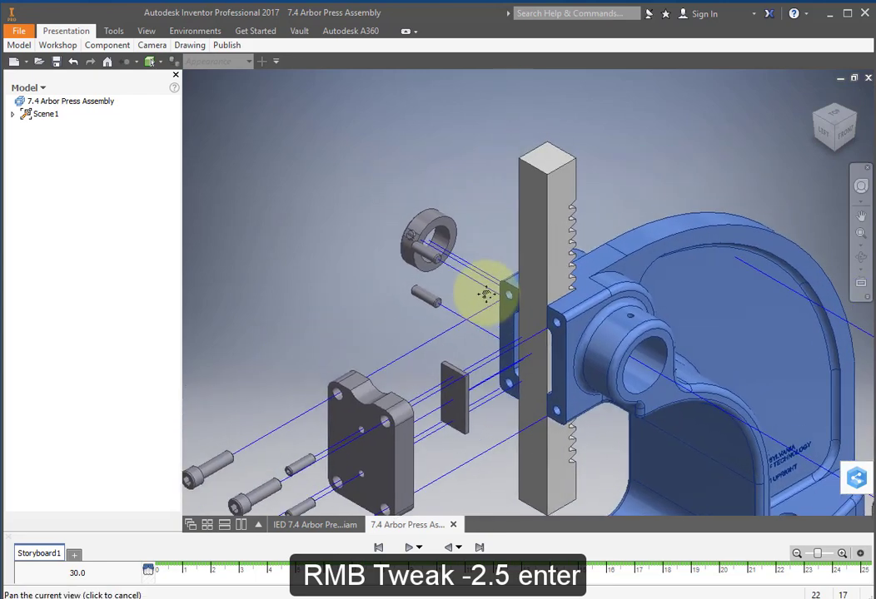
click(440, 226)
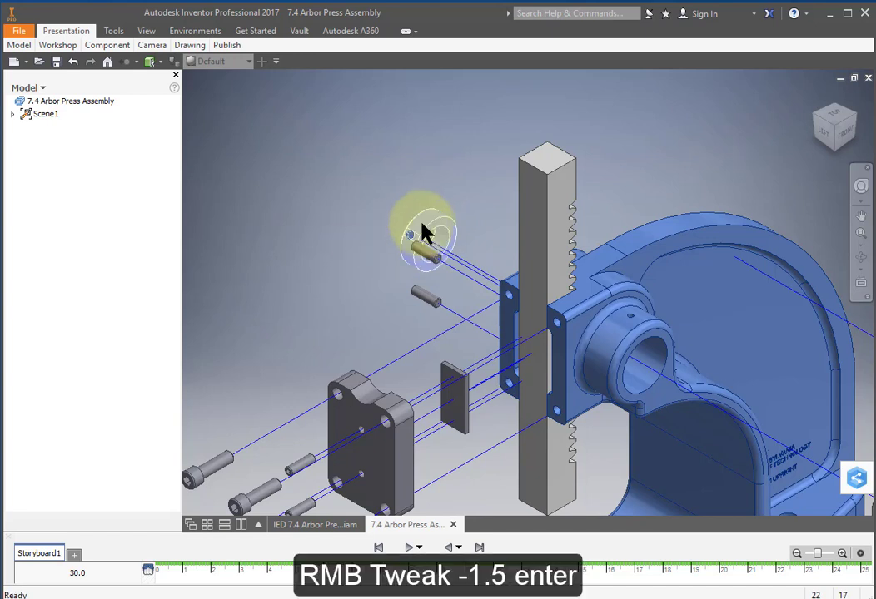
right_click(425, 233)
click(483, 205)
drag(449, 252, 385, 218)
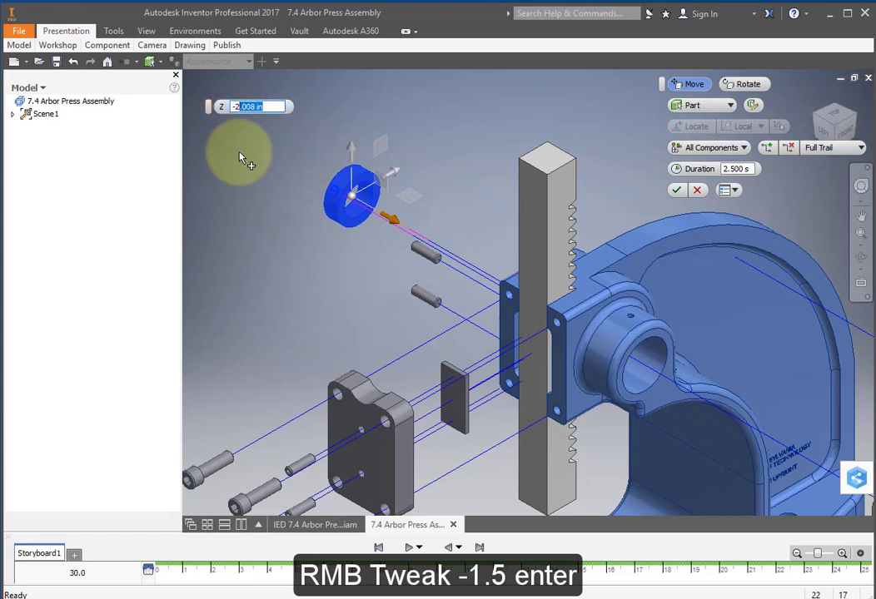
text(-1)
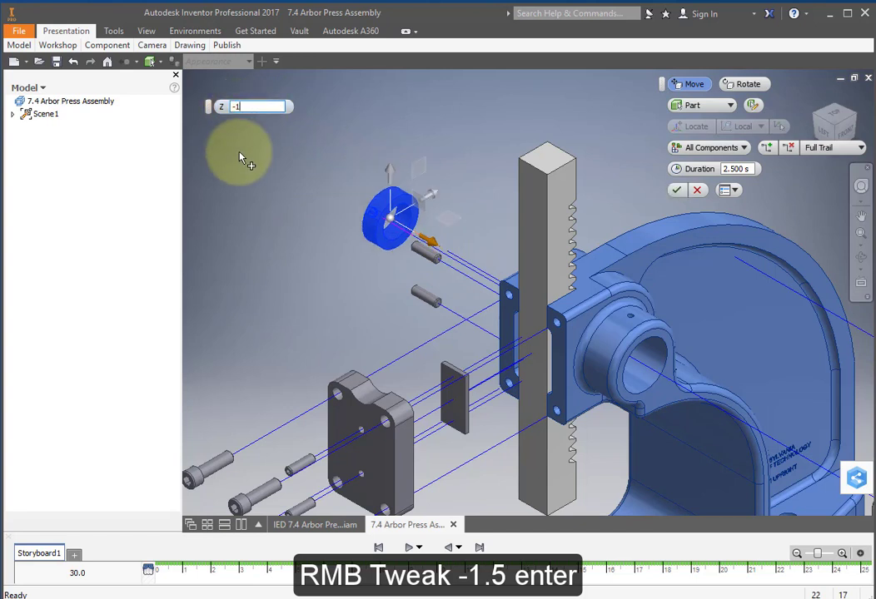
text(.5)
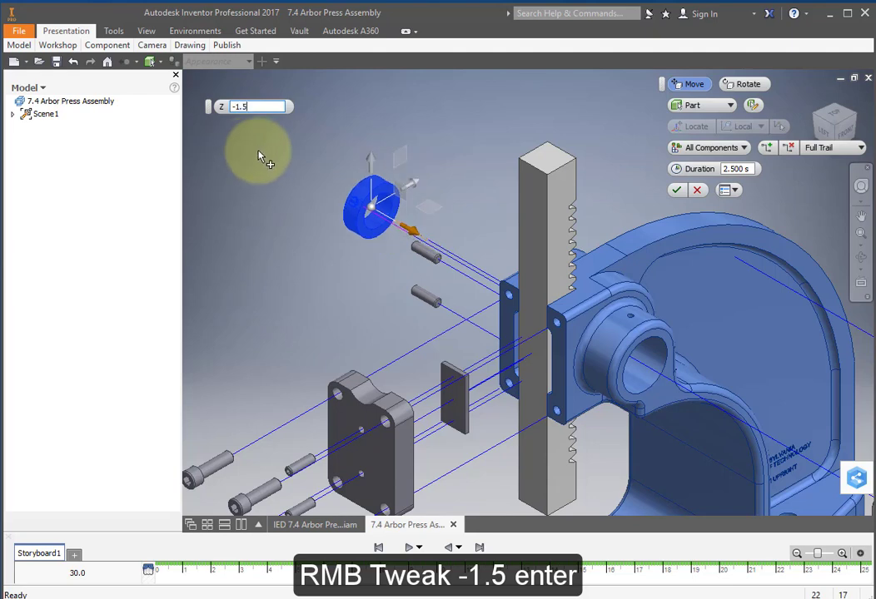
key(Return)
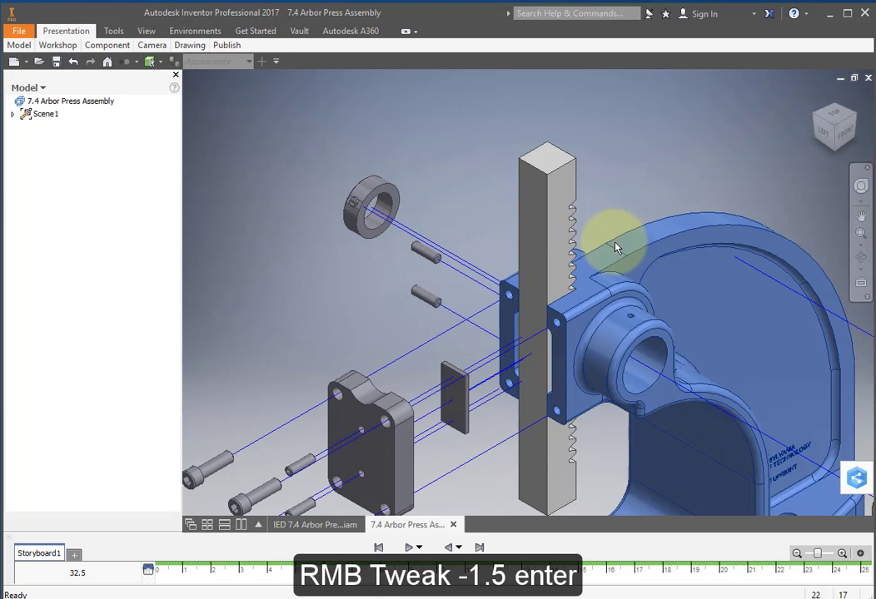
Step: Fit the exploded assembly in view and save the presentation over the existing file
key(Home)
middle_drag(641, 281, 586, 313)
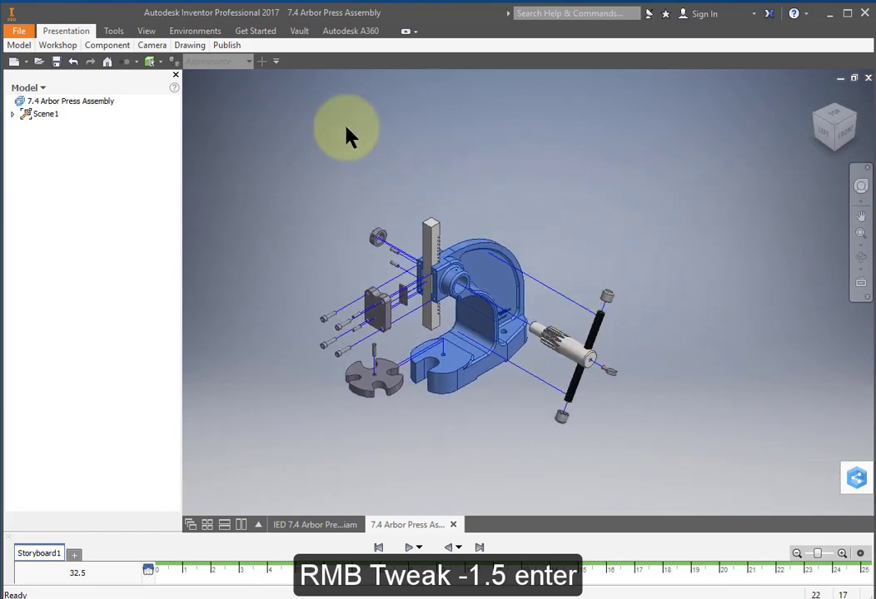
click(56, 62)
click(656, 467)
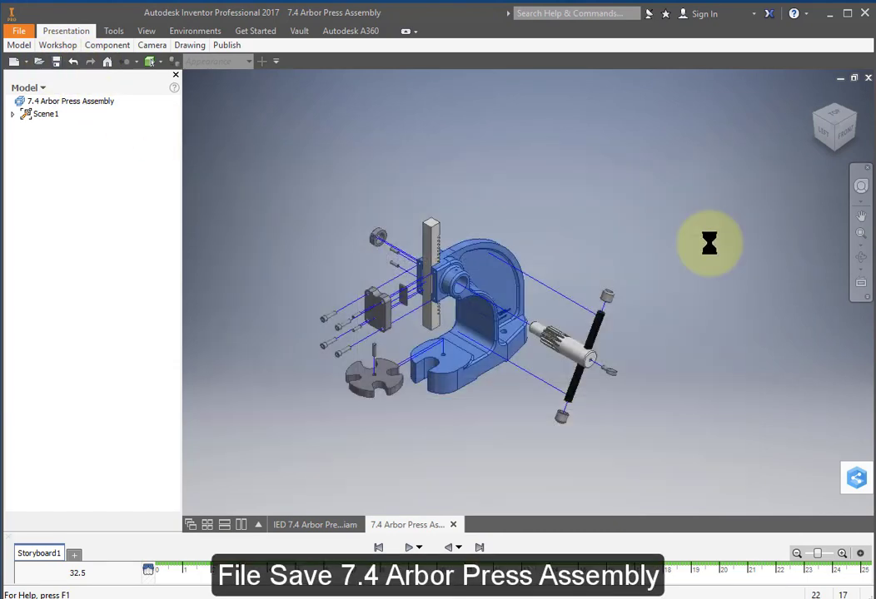
Step: Create new drawing Drawing2 on an ANSI - Large sheet and start a Base view
click(26, 63)
click(48, 112)
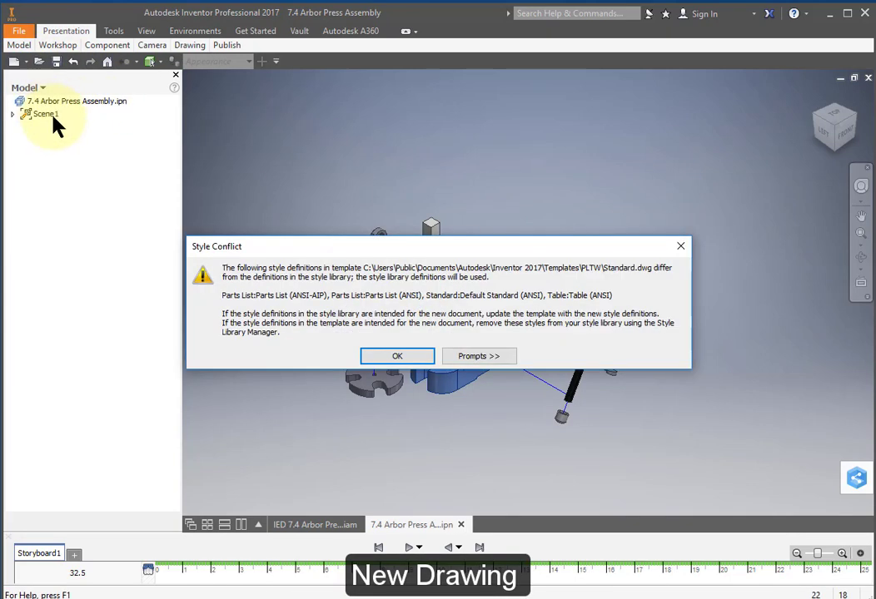
click(399, 356)
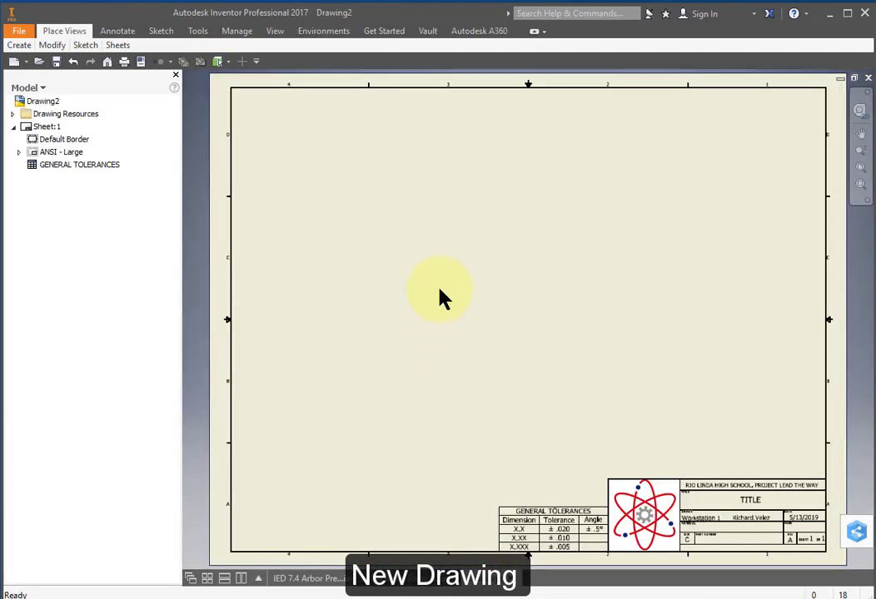
click(535, 33)
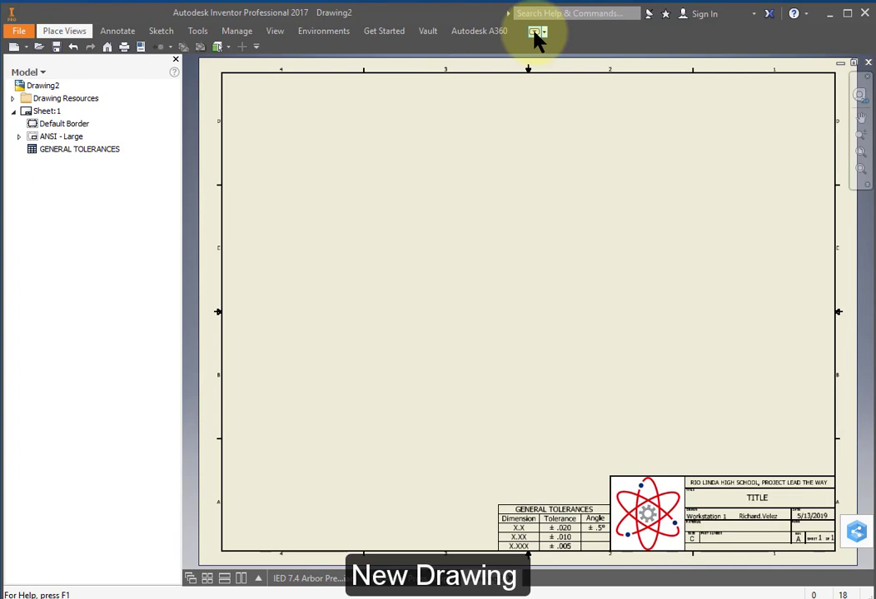
click(537, 33)
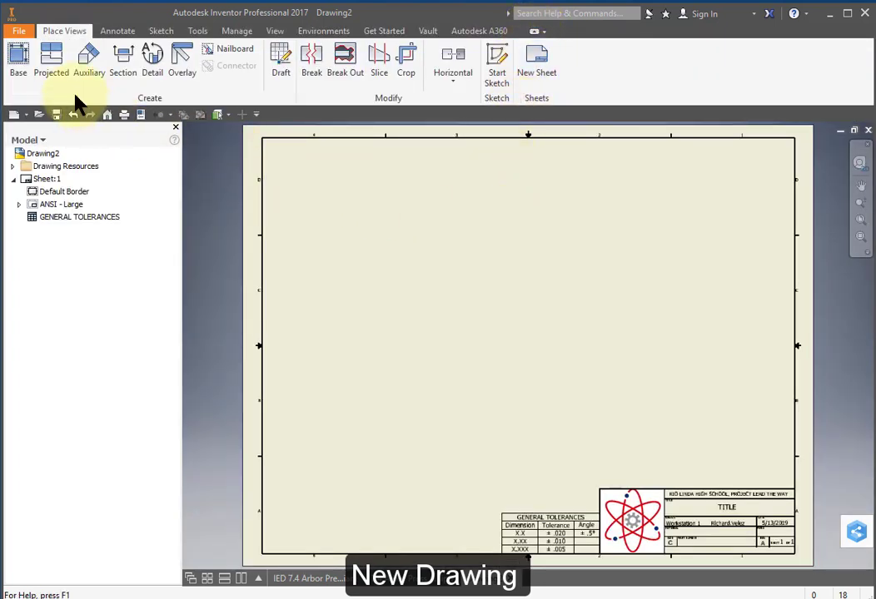
click(16, 59)
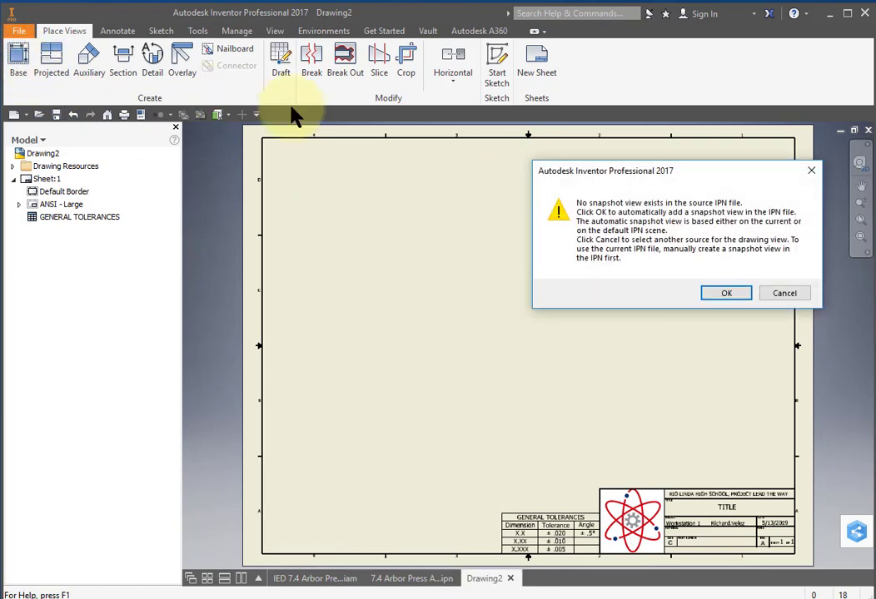
Step: Place the presentation snapshot as base view VIEW1 at scale .75 and position it
click(722, 292)
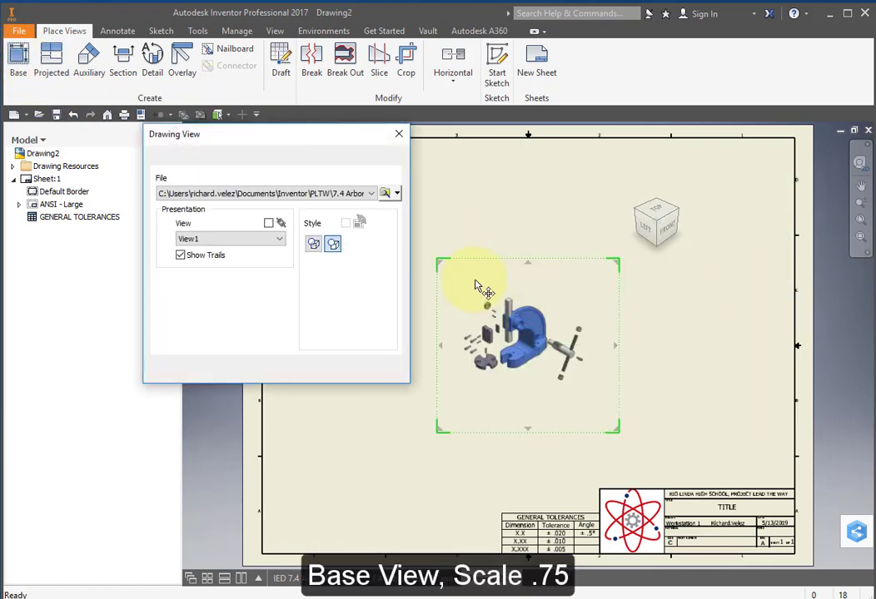
drag(356, 337, 308, 338)
text(.75)
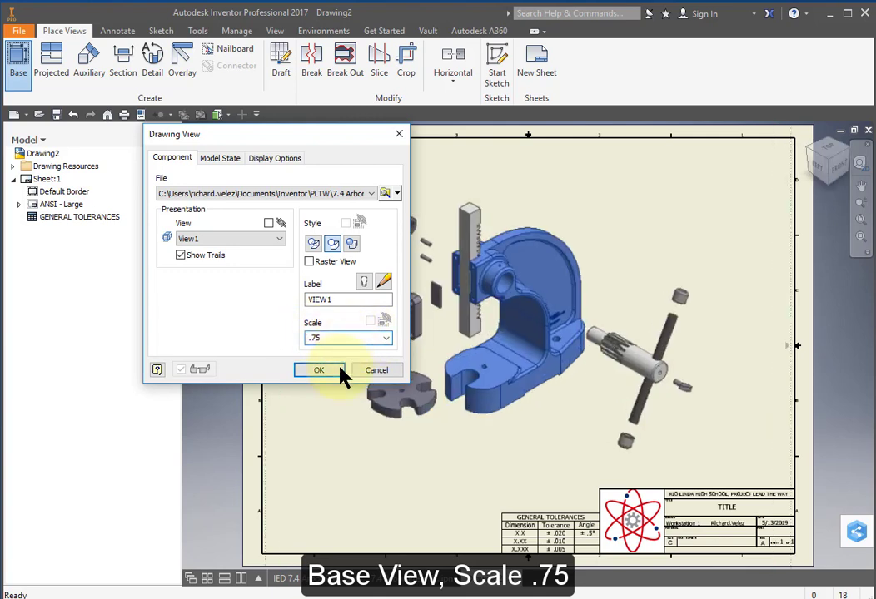
click(339, 369)
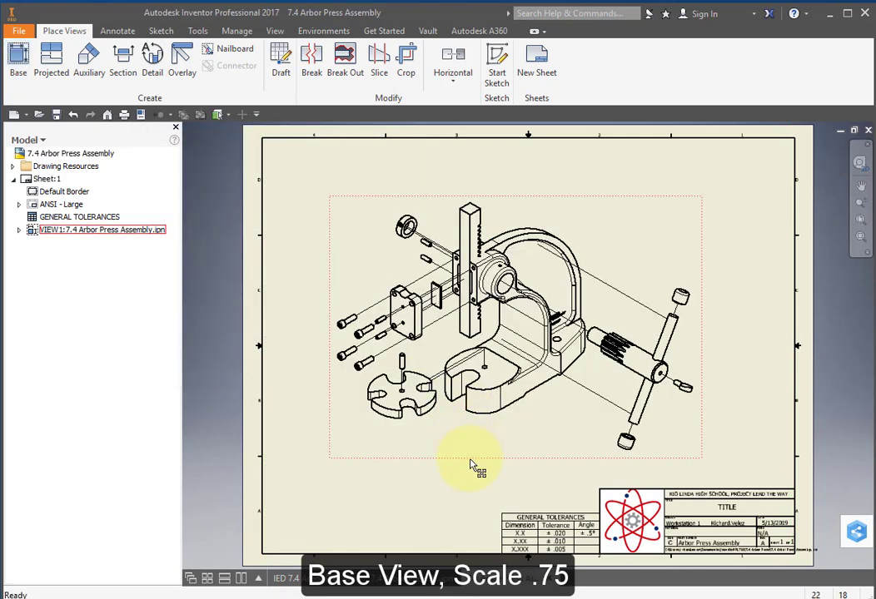
drag(470, 465, 449, 480)
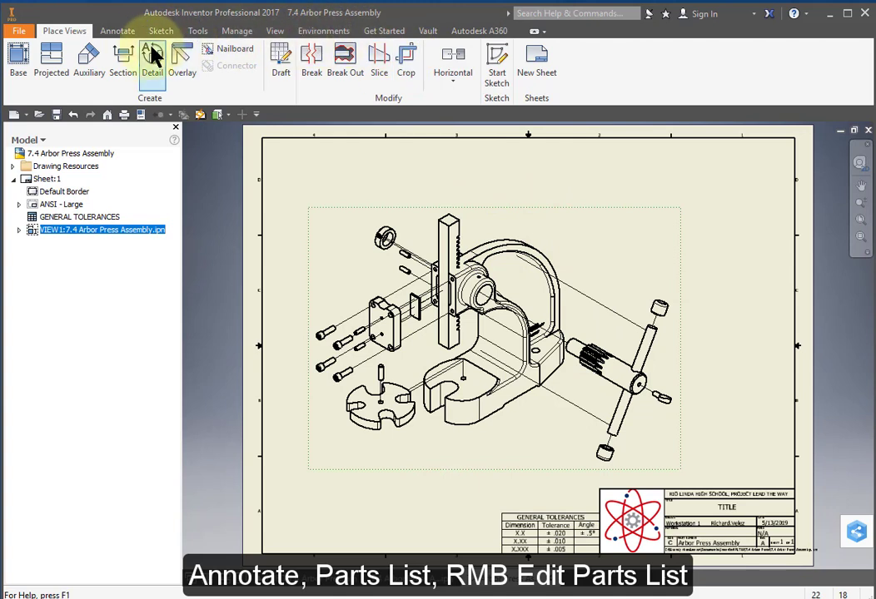
Step: Insert a parts list with default settings at the sheet's right edge
click(113, 33)
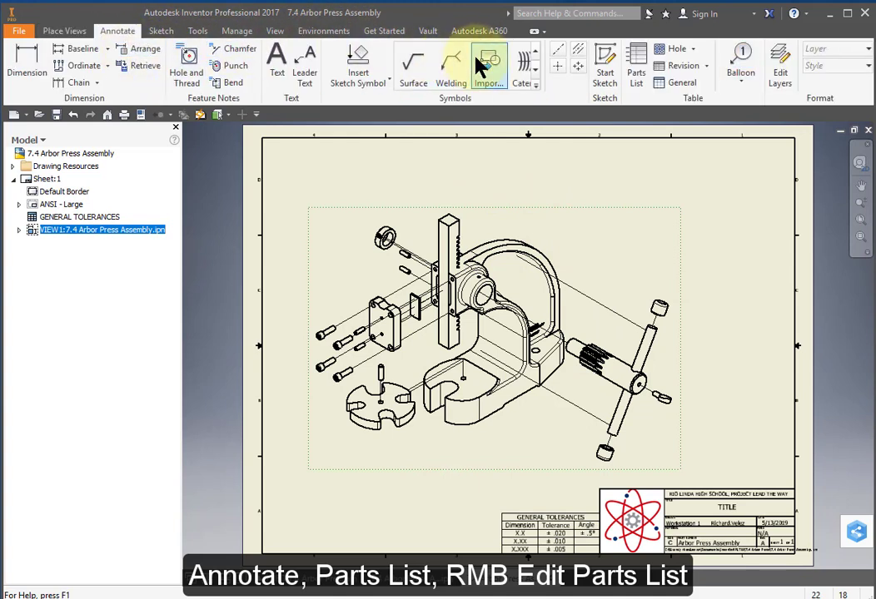
click(637, 69)
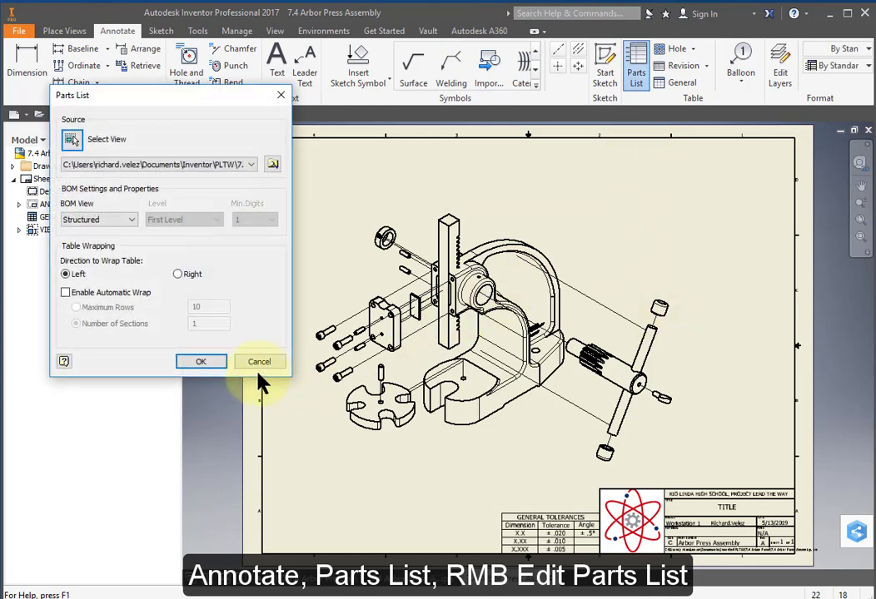
click(206, 367)
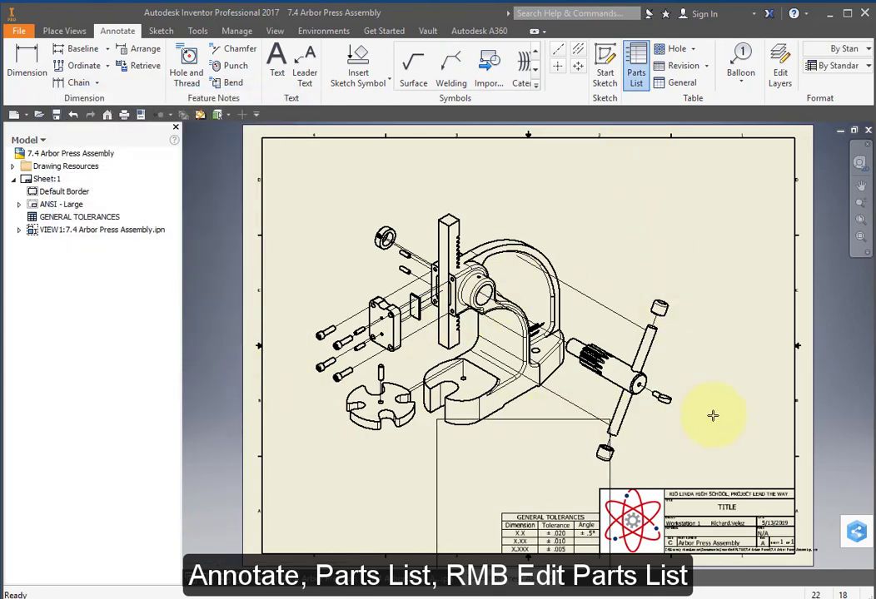
click(795, 323)
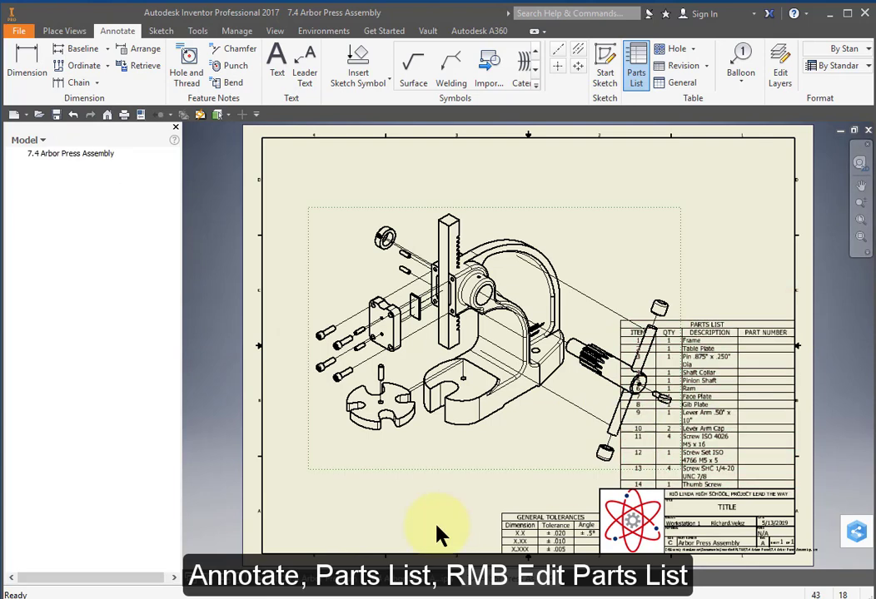
Step: Edit the parts list to remove the PART NUMBER column, leaving ITEM, QTY, DESCRIPTION
click(723, 373)
right_click(721, 346)
click(756, 452)
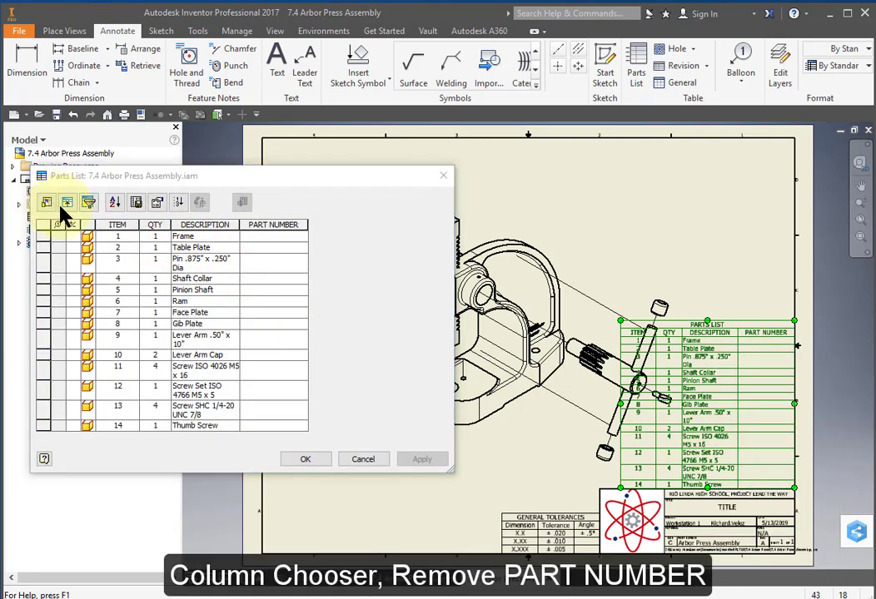
click(46, 204)
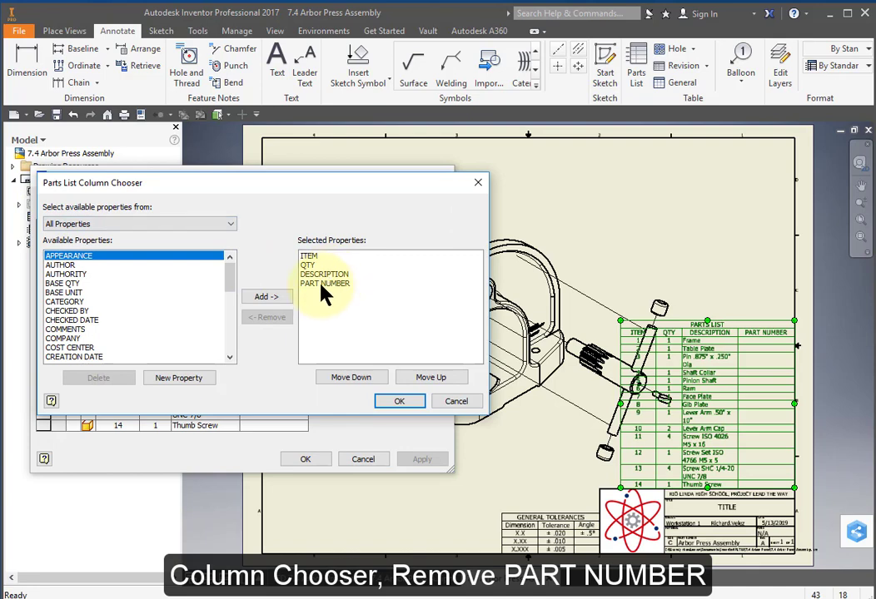
click(325, 284)
click(282, 319)
click(398, 402)
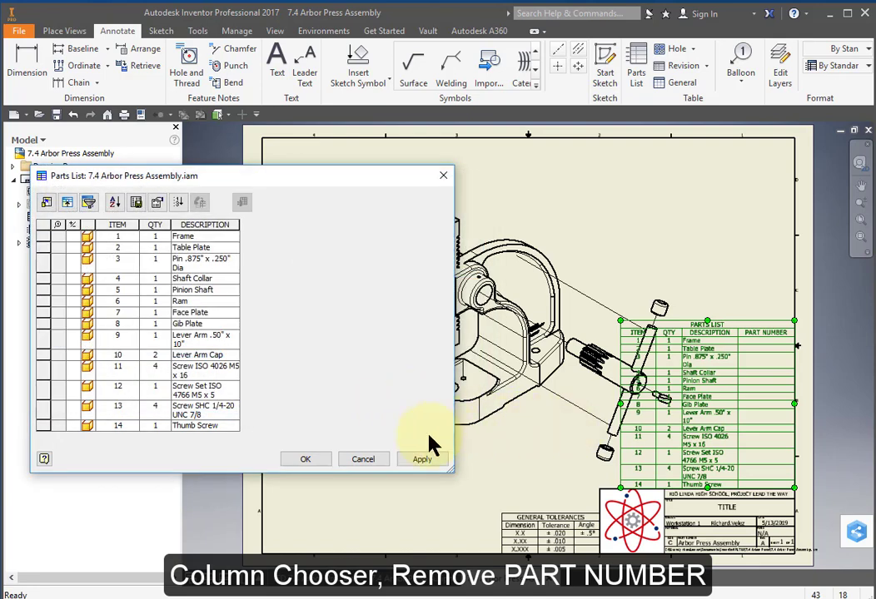
click(319, 462)
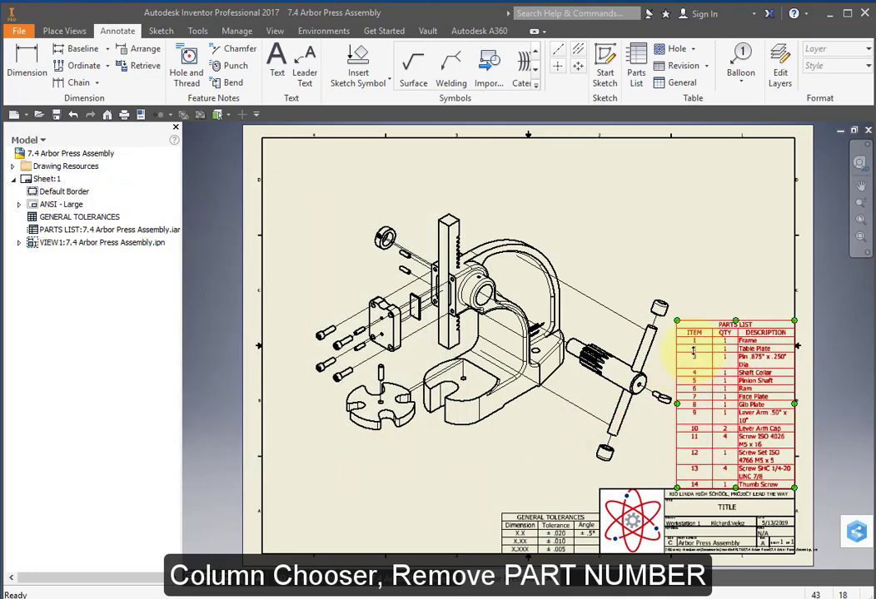
Step: Widen the parts list columns so each description fits on one line
scroll(697, 356, up, 3)
mouse_move(714, 356)
middle_down()
mouse_move(612, 293)
mouse_move(495, 242)
middle_up()
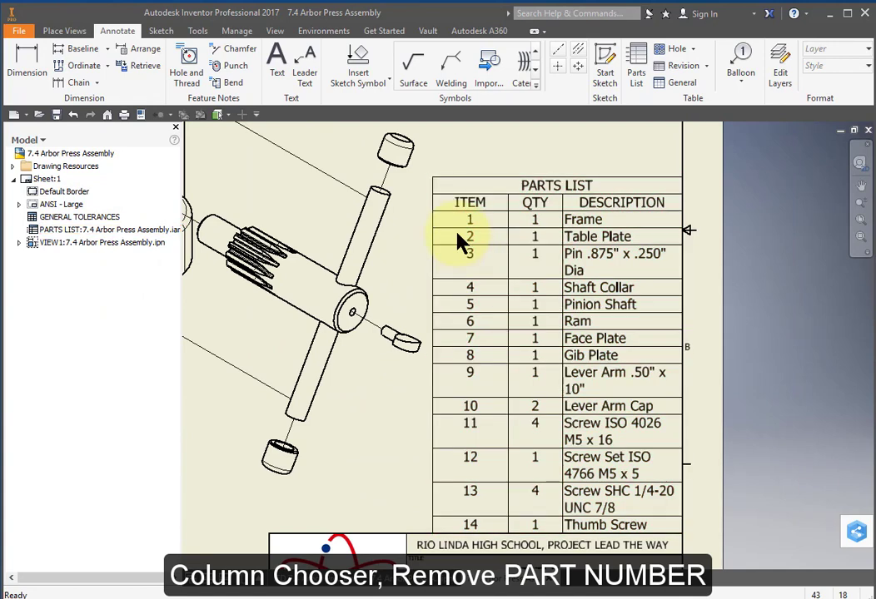
drag(435, 205, 509, 203)
Step: Move the parts list down onto the title block and zoom out to the full sheet
click(594, 178)
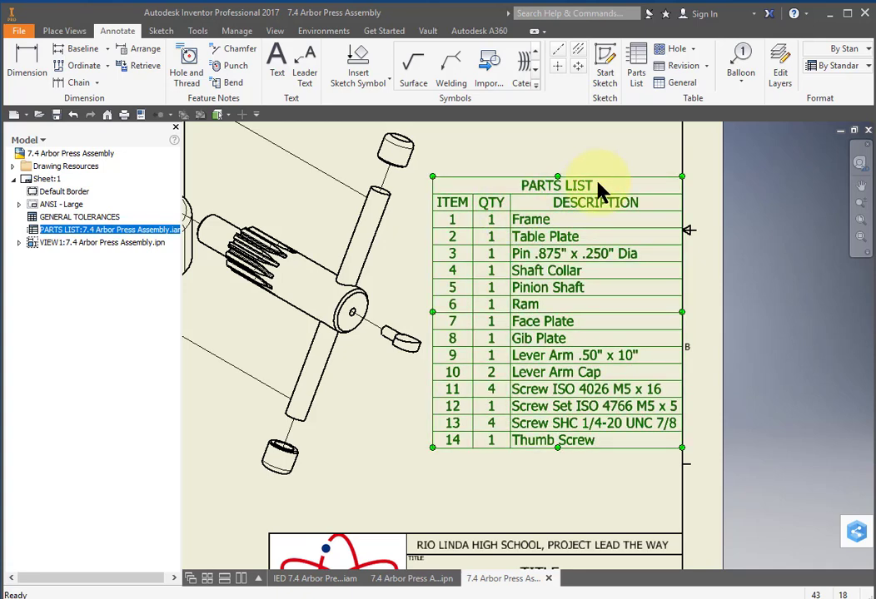
click(606, 201)
click(576, 178)
drag(575, 191, 567, 277)
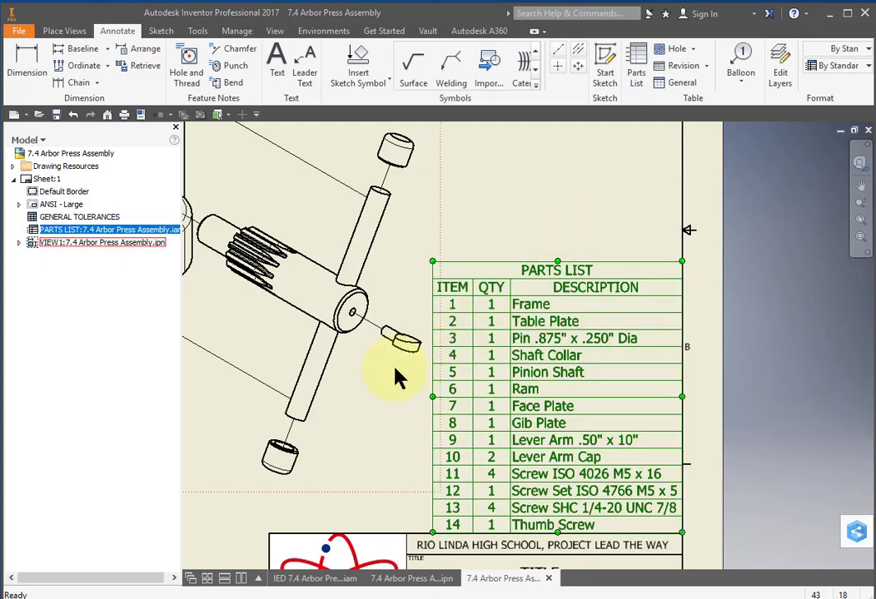
scroll(397, 377, down, 3)
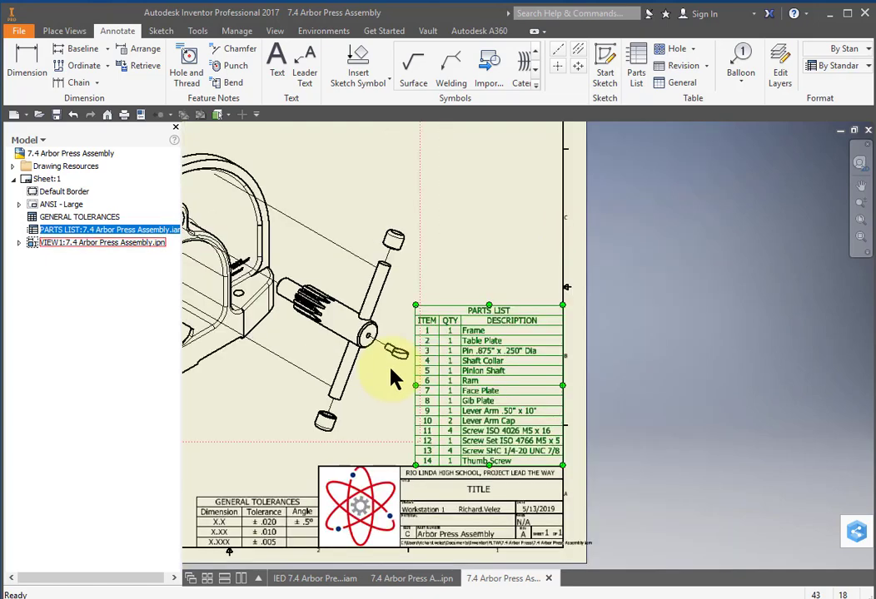
mouse_move(397, 377)
middle_down()
mouse_move(508, 351)
mouse_move(625, 352)
middle_up()
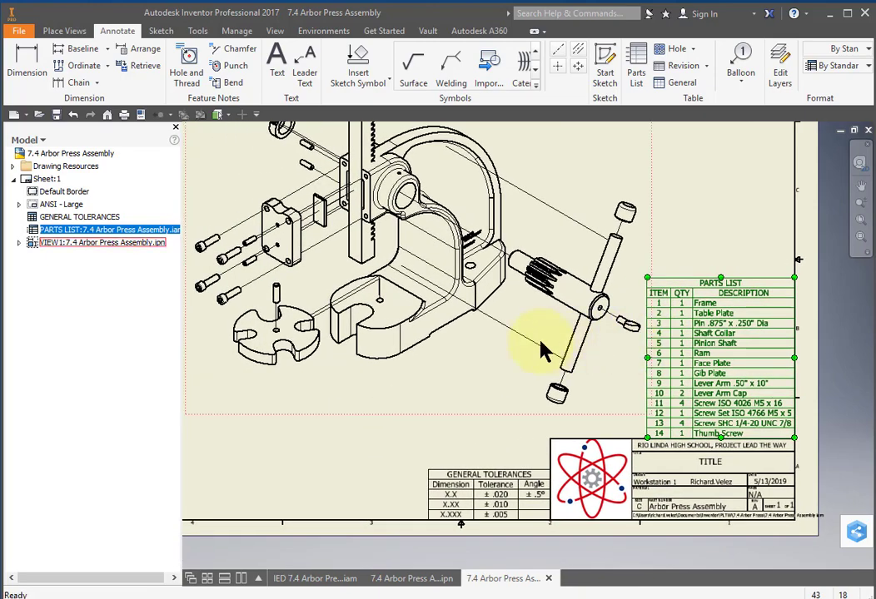
middle_drag(543, 359, 588, 374)
scroll(583, 373, down, 3)
Step: Shift exploded VIEW1 slightly left and zoom in on the lever arm for ballooning
click(523, 410)
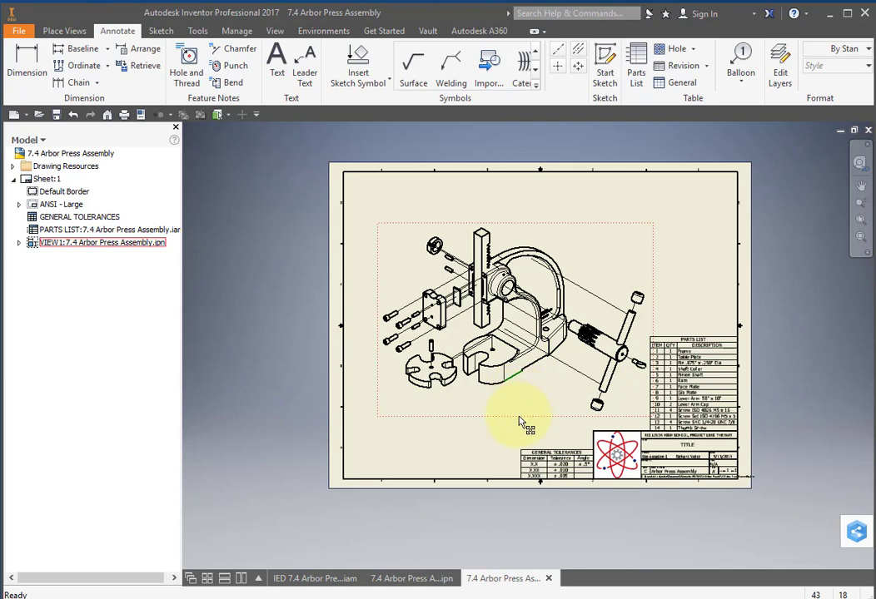
drag(509, 416, 497, 416)
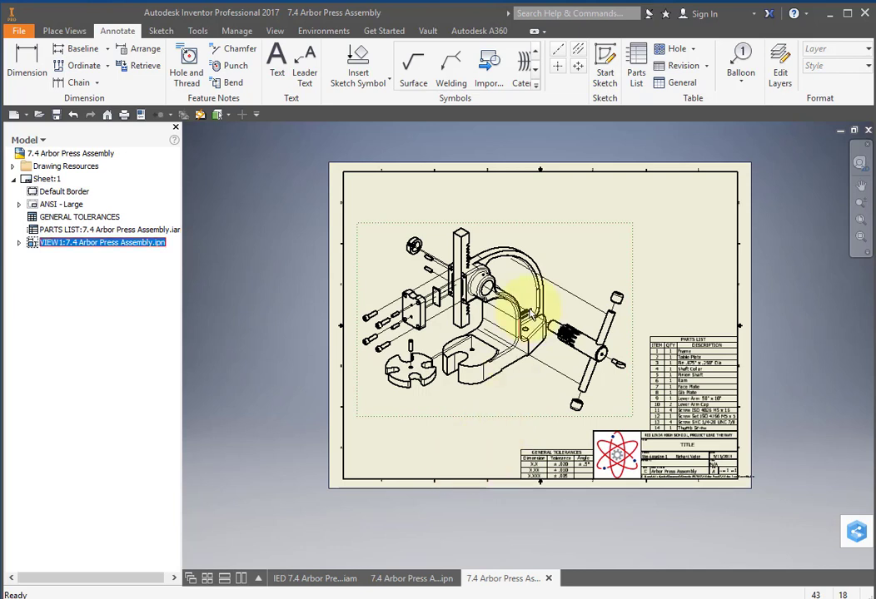
click(662, 261)
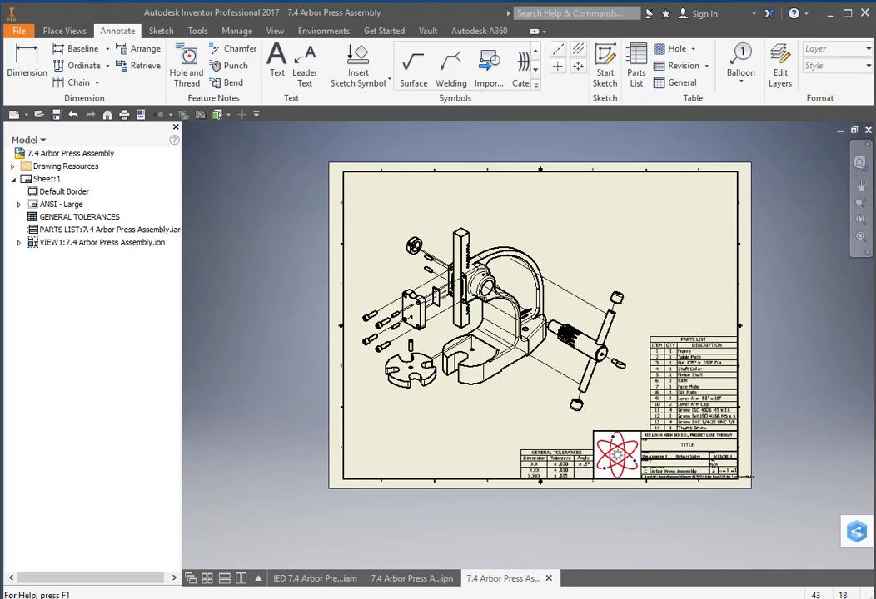
scroll(579, 356, up, 5)
middle_drag(553, 348, 517, 346)
click(737, 62)
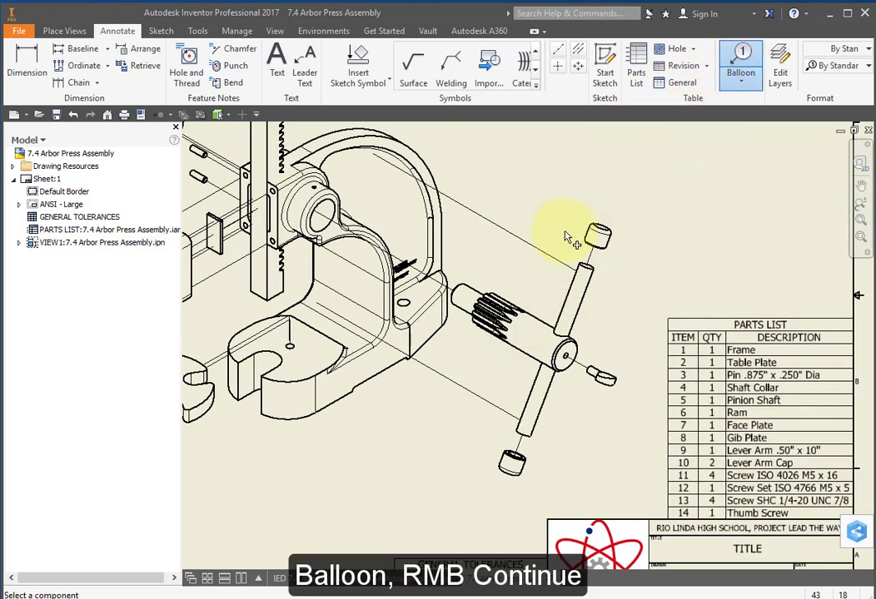
Step: Add balloons 10, 9 and 5 to the lever arm cap, lever arm and pinion shaft
click(597, 240)
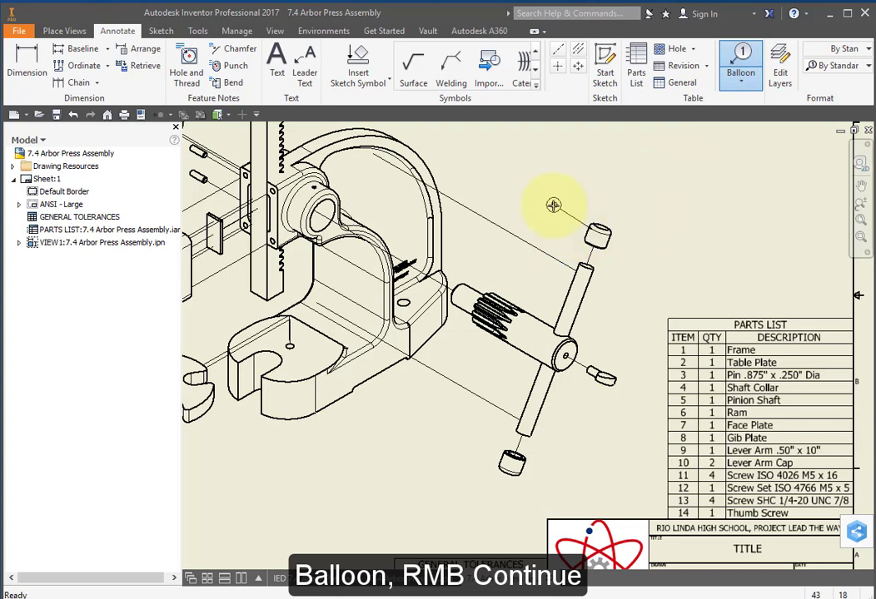
right_click(552, 205)
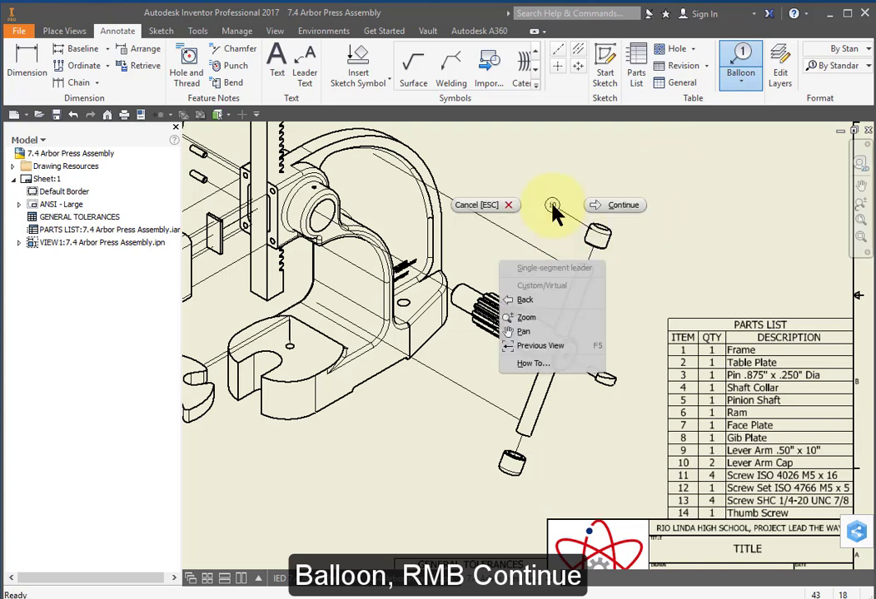
click(605, 205)
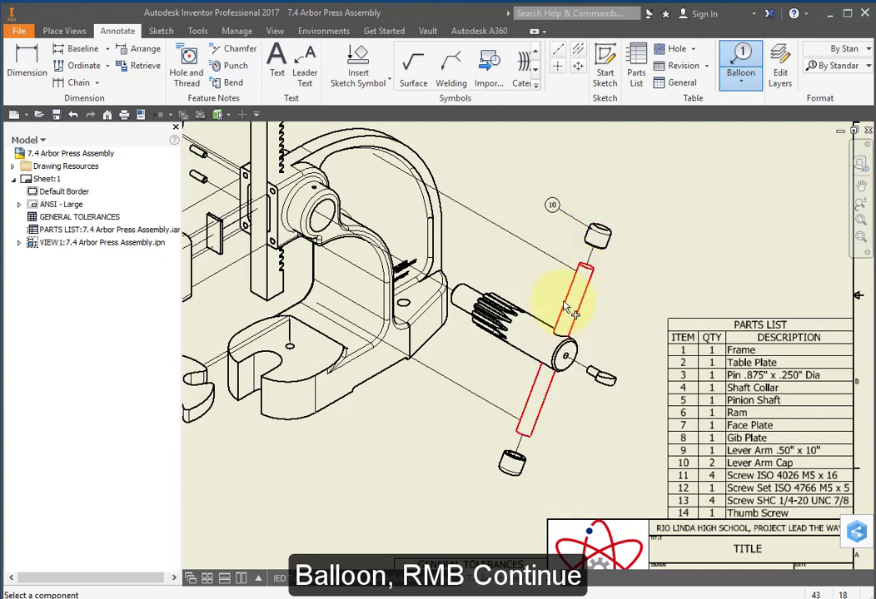
right_click(520, 275)
click(583, 274)
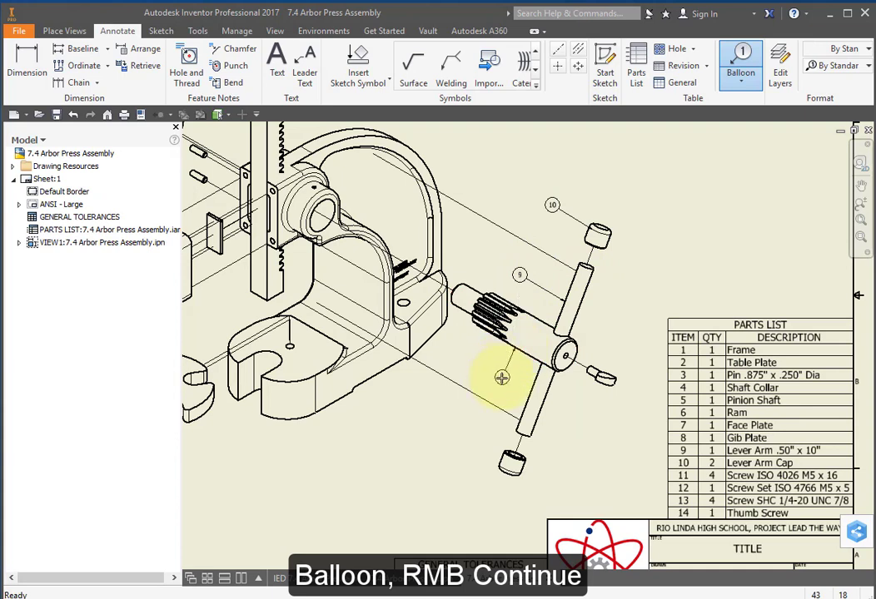
right_click(502, 377)
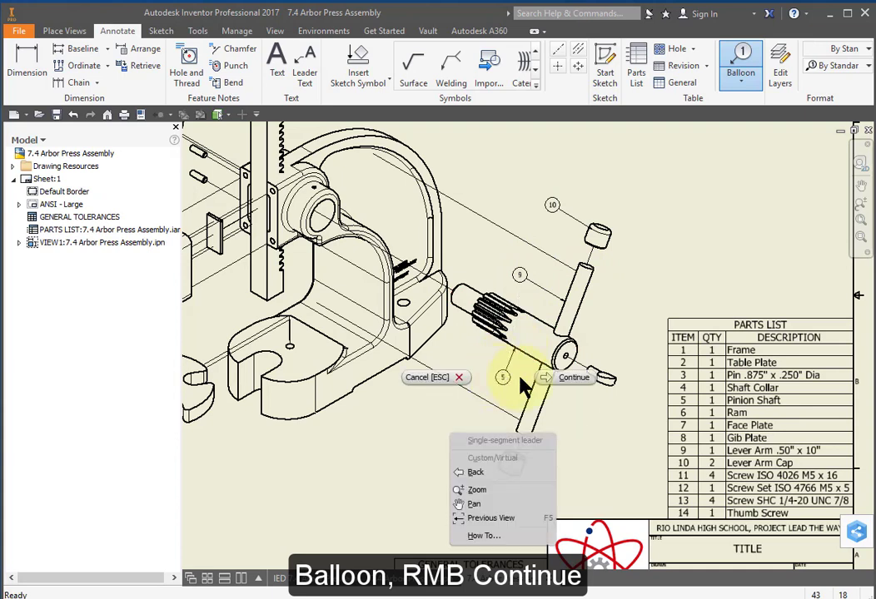
click(571, 376)
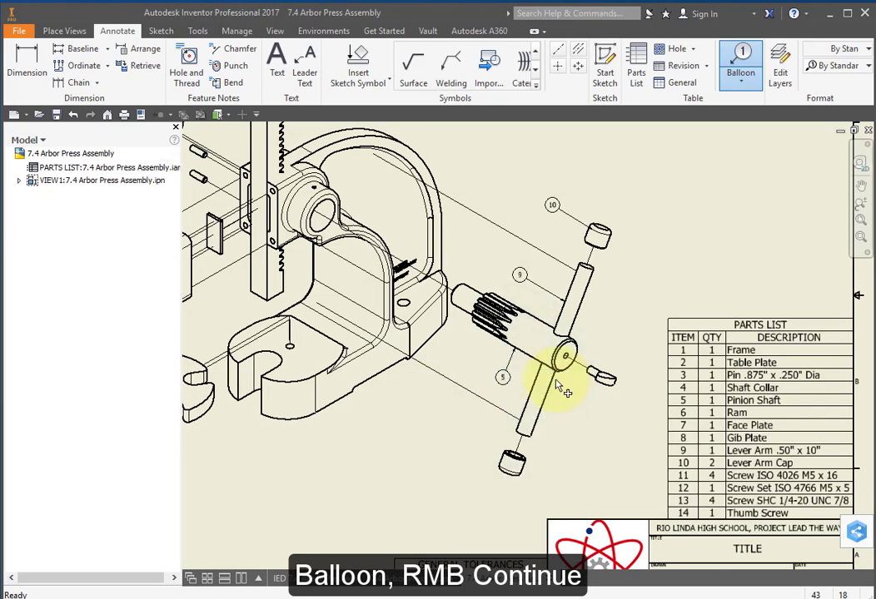
Step: Add balloons 14 and 1 to the thumb screw and the frame
click(598, 383)
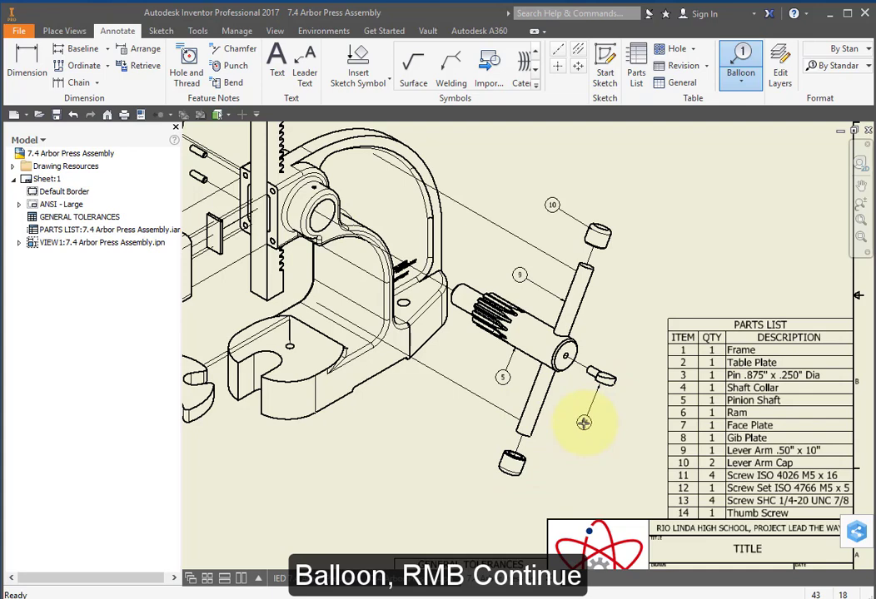
right_click(583, 423)
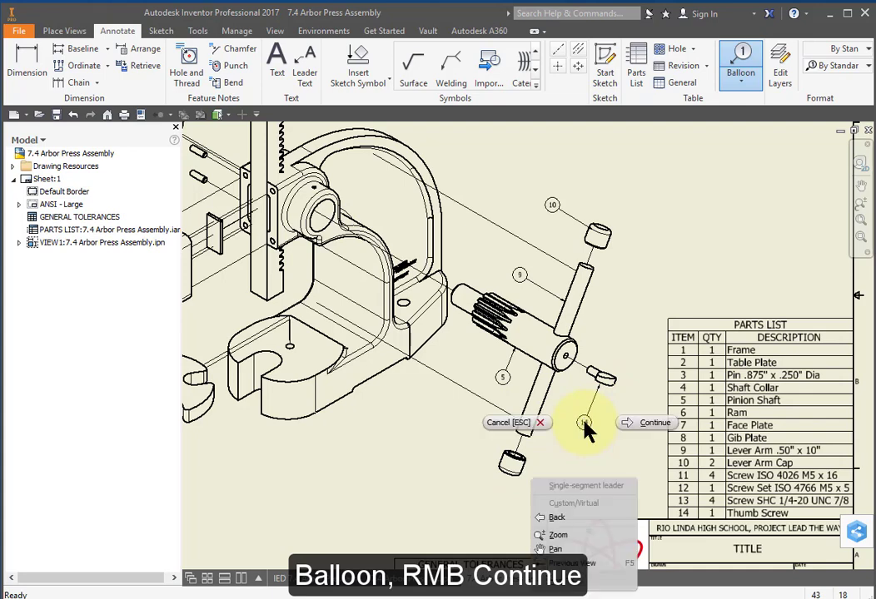
click(647, 422)
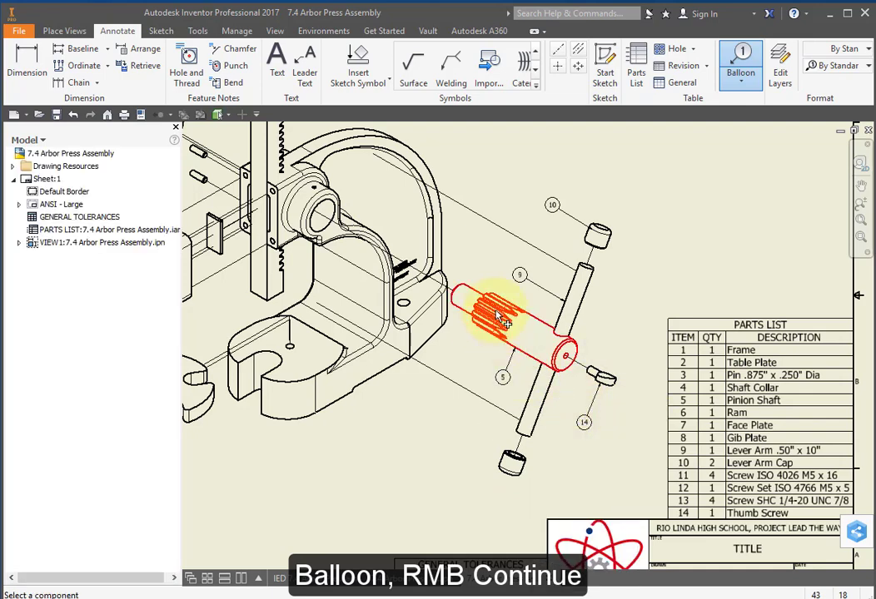
mouse_move(500, 320)
middle_down()
mouse_move(525, 323)
mouse_move(567, 401)
mouse_move(579, 406)
middle_up()
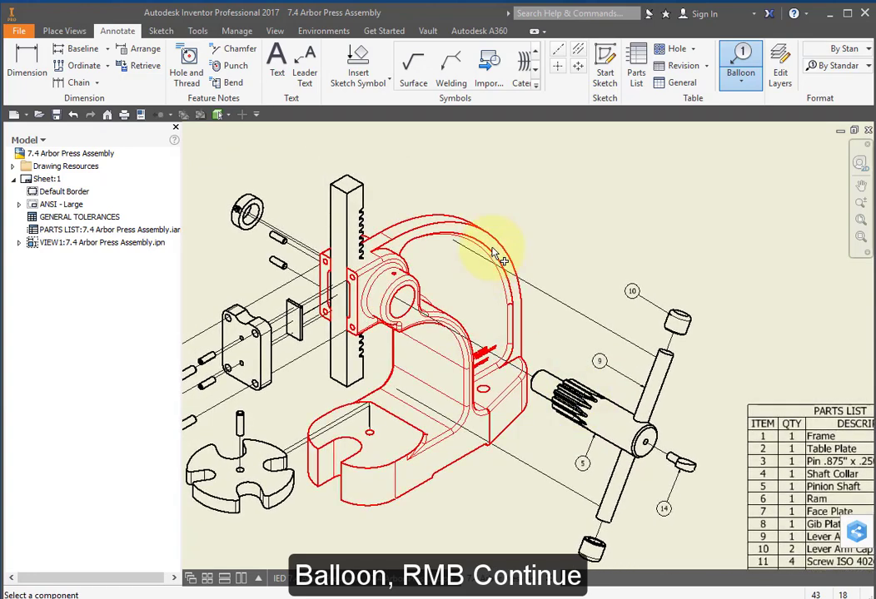
click(491, 239)
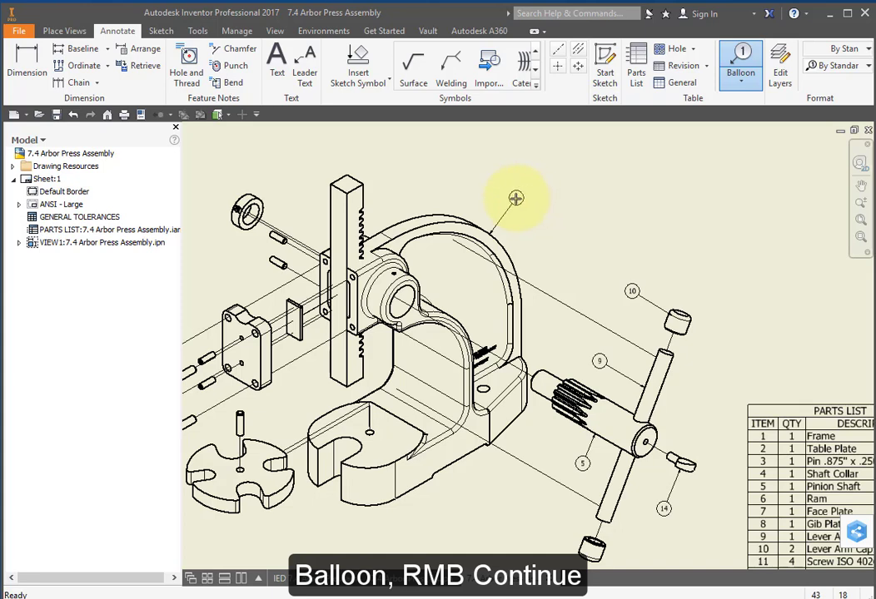
right_click(516, 198)
click(569, 207)
mouse_move(379, 271)
middle_down()
mouse_move(463, 268)
mouse_move(553, 297)
middle_up()
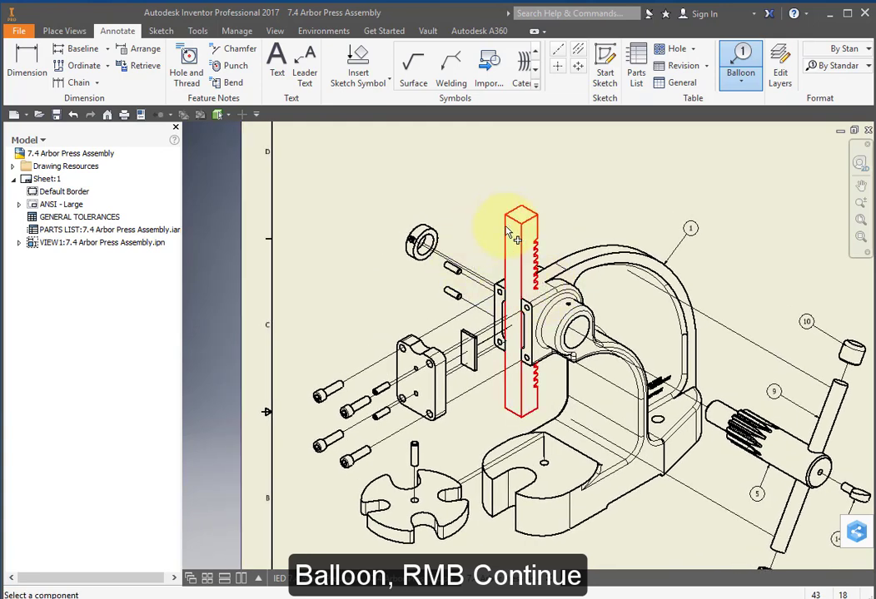
Step: Add balloons 6 and 4 to the ram and shaft collar, with balloon 12 below 4
click(505, 232)
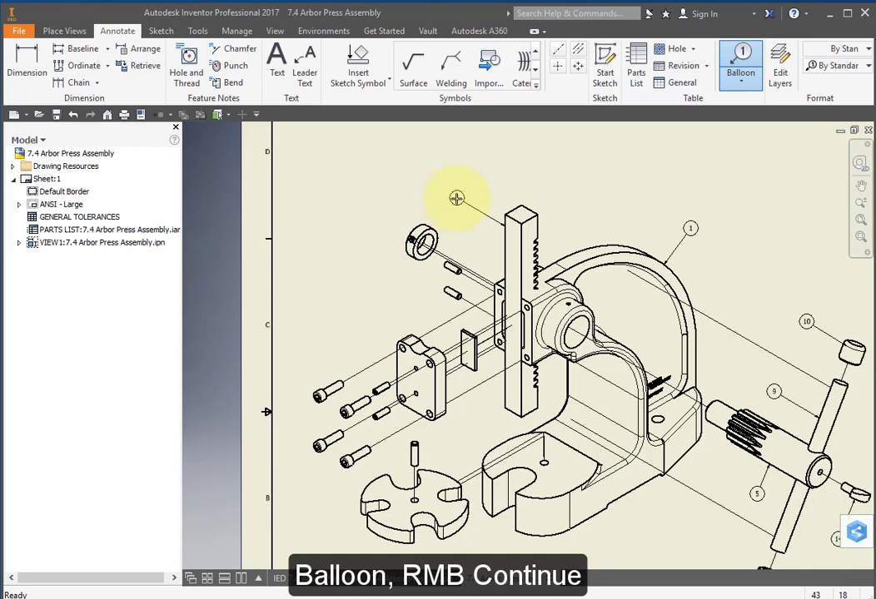
right_click(456, 198)
click(520, 200)
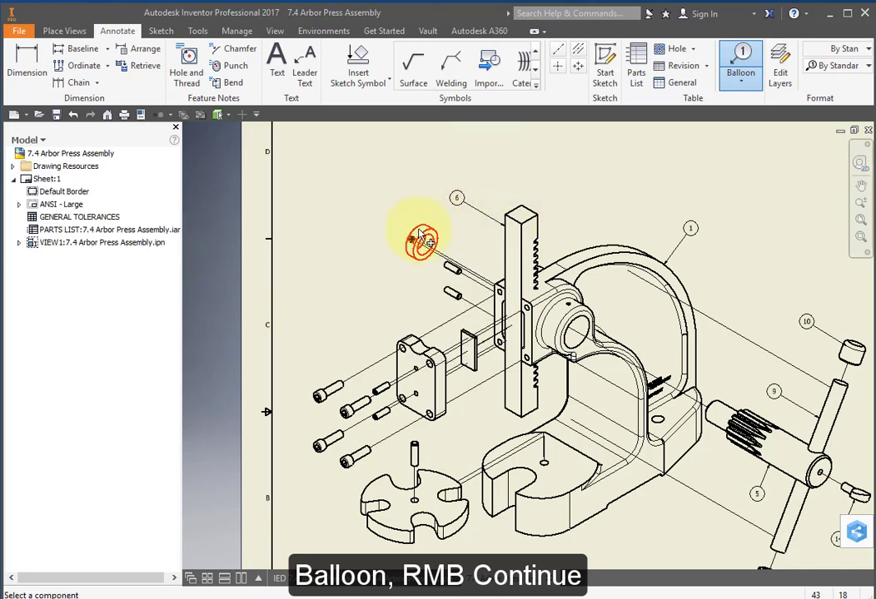
click(422, 236)
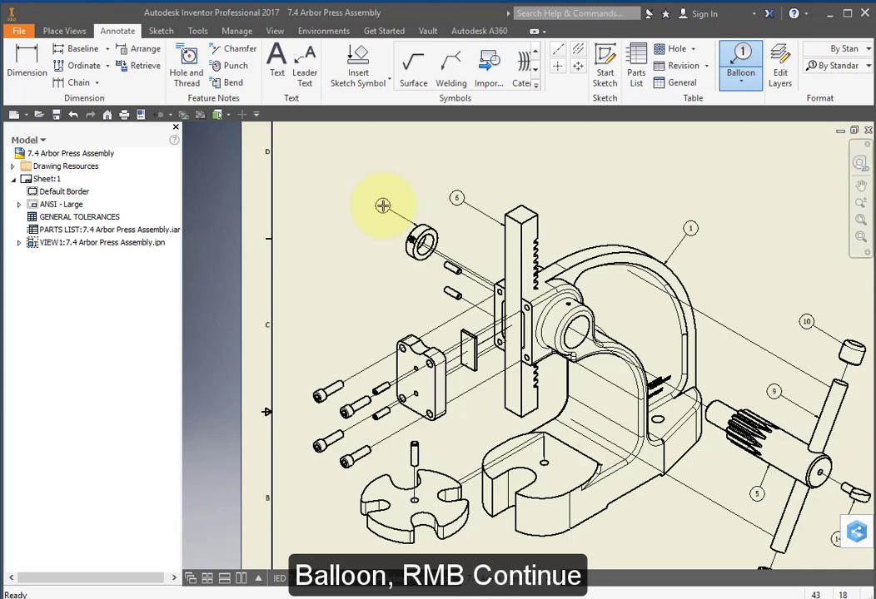
right_click(383, 205)
click(449, 204)
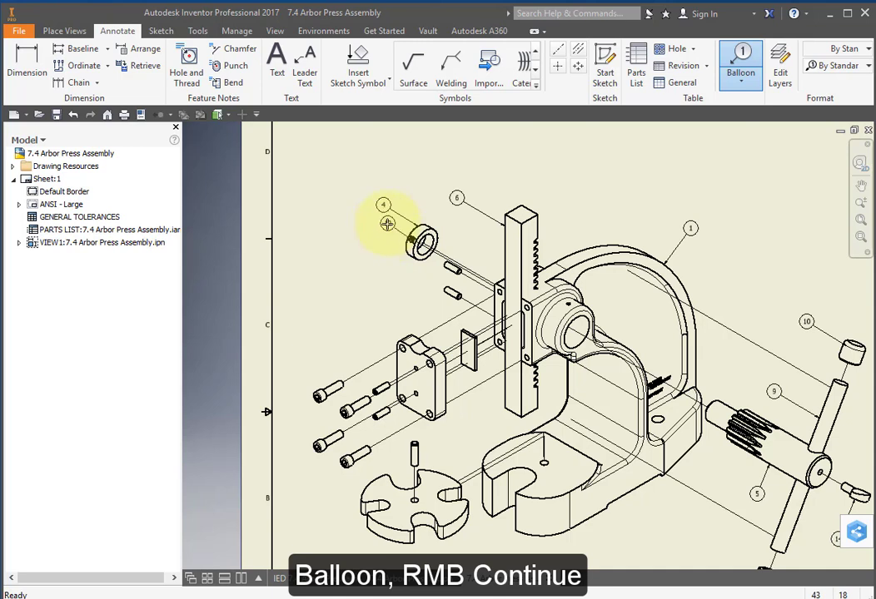
right_click(383, 224)
click(462, 225)
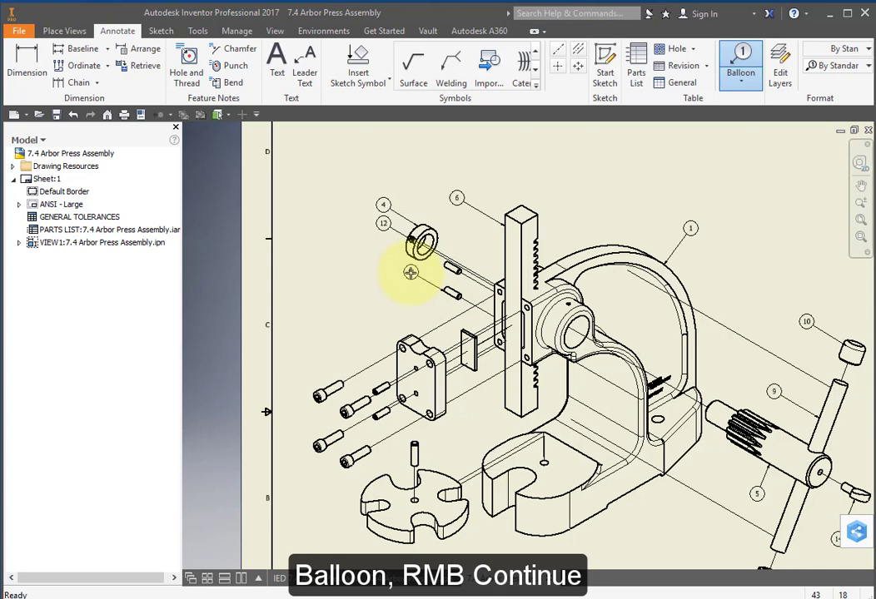
Step: Add balloons 11, 8, 7, 11 and 13 to the screws, gib plate, face plate and cap screws
right_click(414, 281)
click(481, 276)
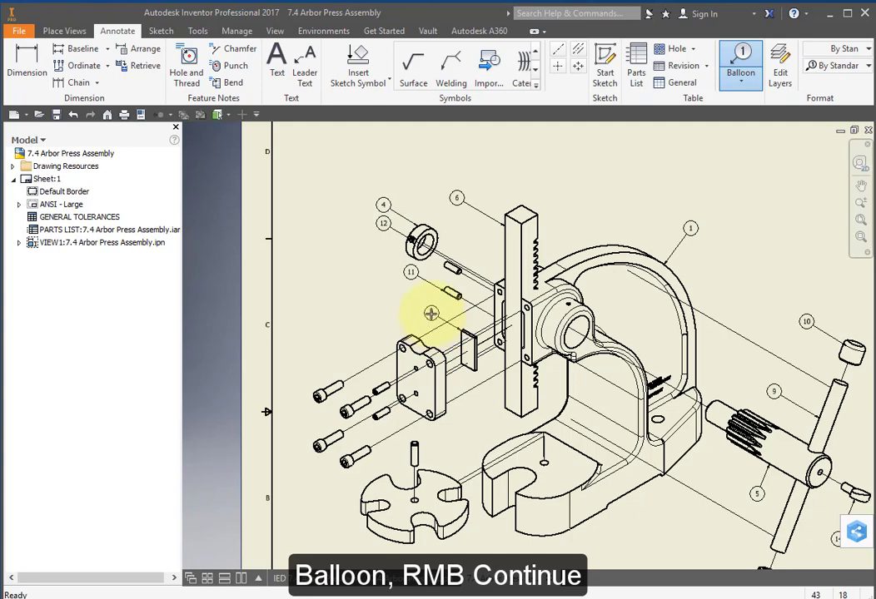
right_click(430, 313)
click(491, 311)
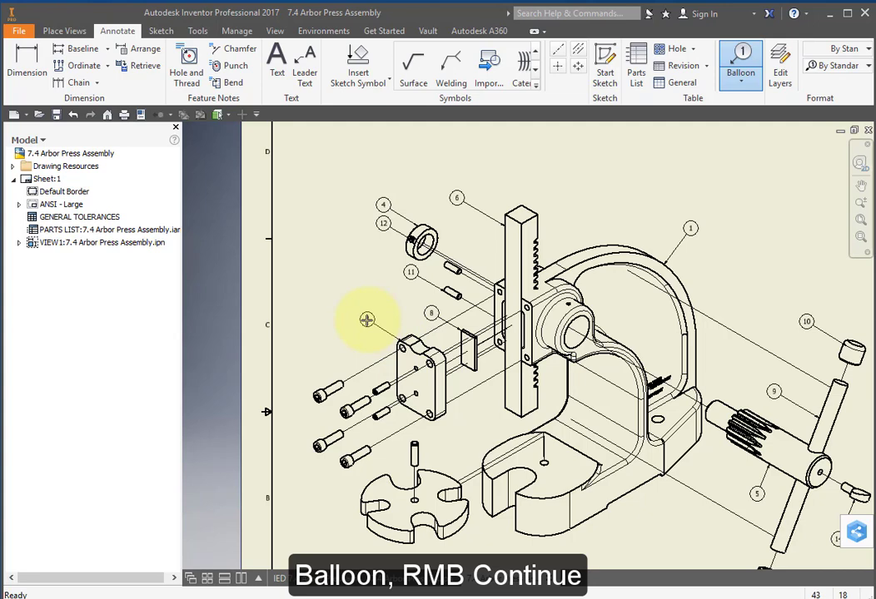
right_click(367, 319)
click(434, 320)
right_click(349, 357)
click(404, 361)
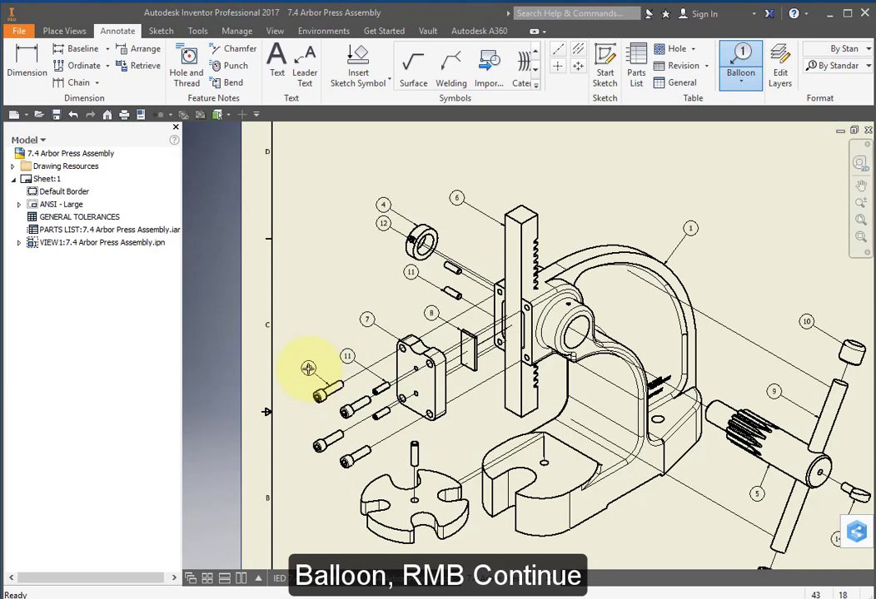
right_click(308, 368)
click(371, 367)
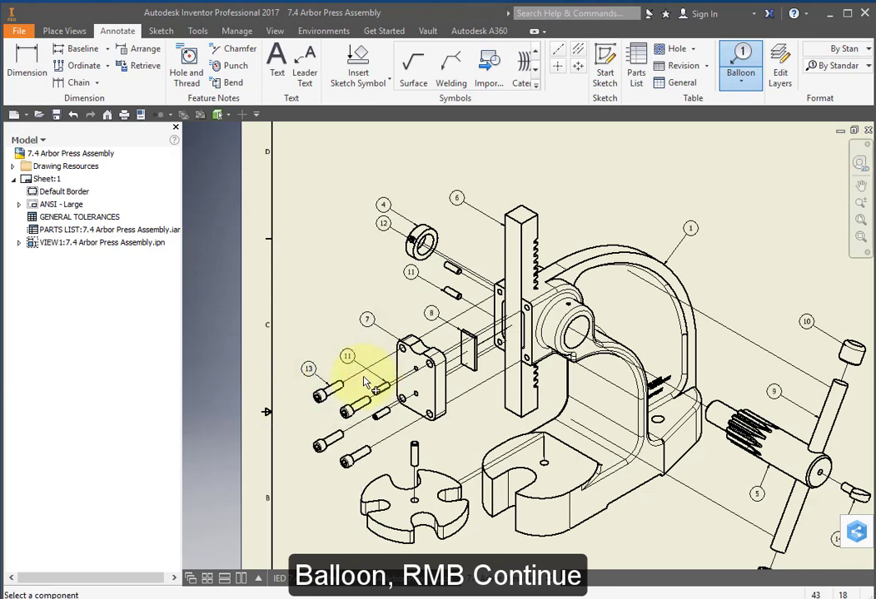
Step: Add balloons 2 and 3 to the table plate and pin, then show the whole sheet
click(364, 509)
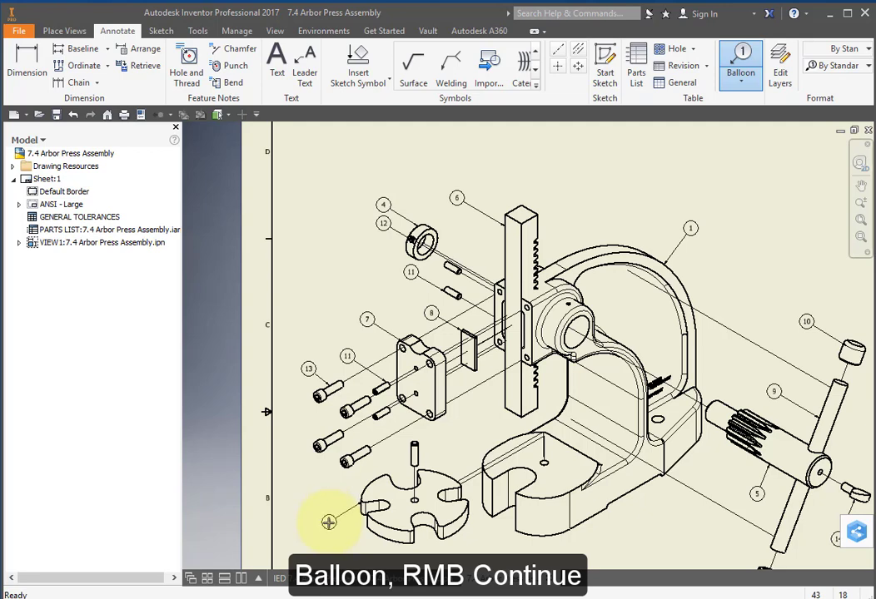
right_click(329, 522)
click(398, 523)
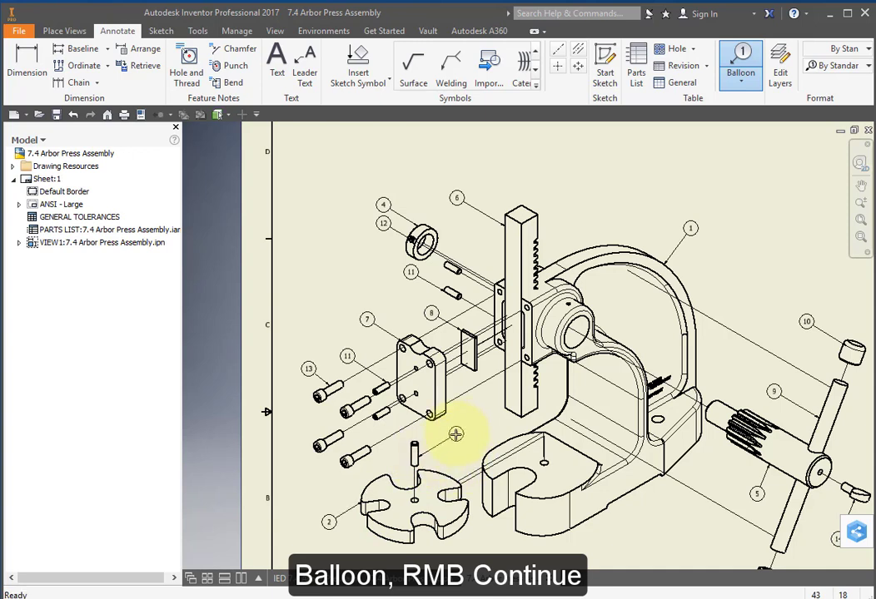
right_click(459, 442)
click(510, 441)
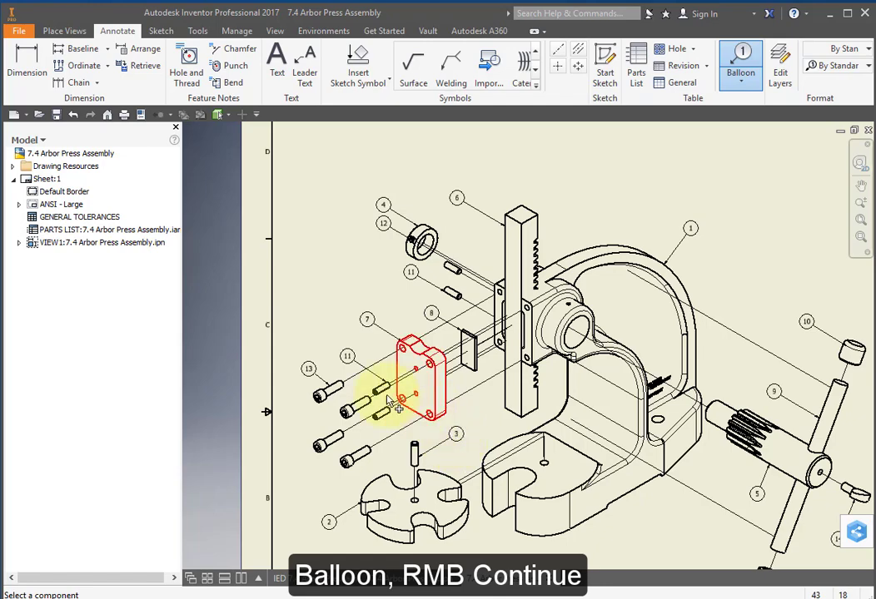
scroll(566, 417, down, 3)
mouse_move(567, 416)
middle_down()
mouse_move(537, 338)
mouse_move(442, 332)
middle_up()
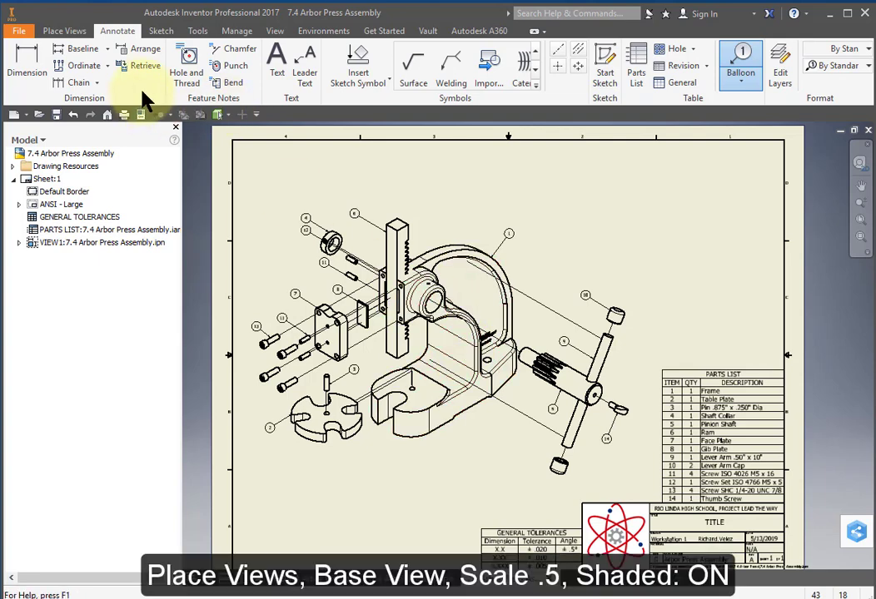
Step: Start a new base view using the 7.4 Arbor Press Assembly file
click(66, 31)
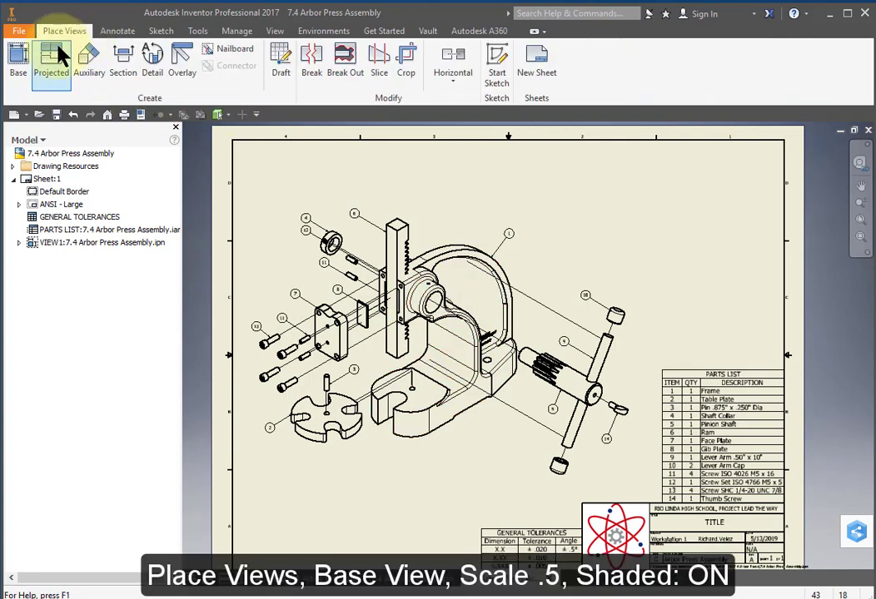
click(22, 60)
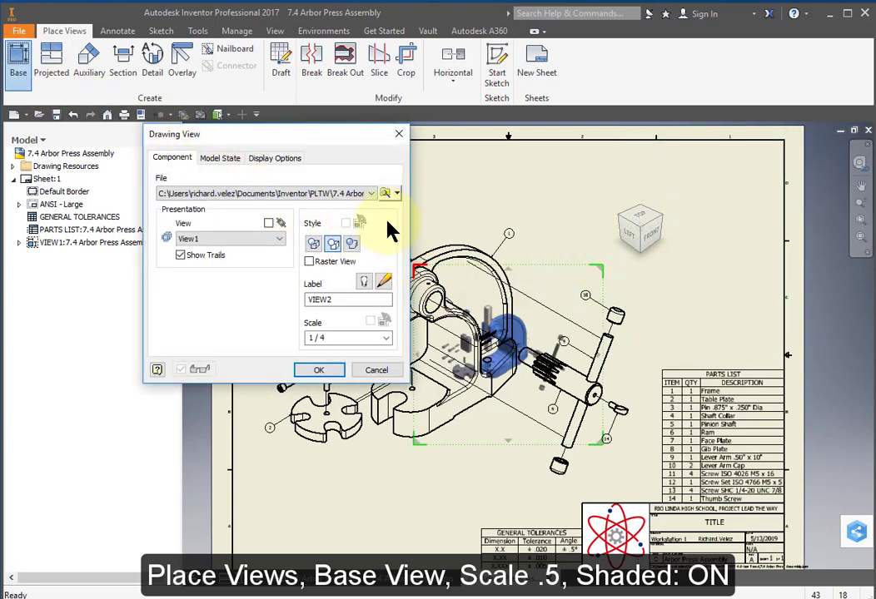
click(397, 194)
click(387, 211)
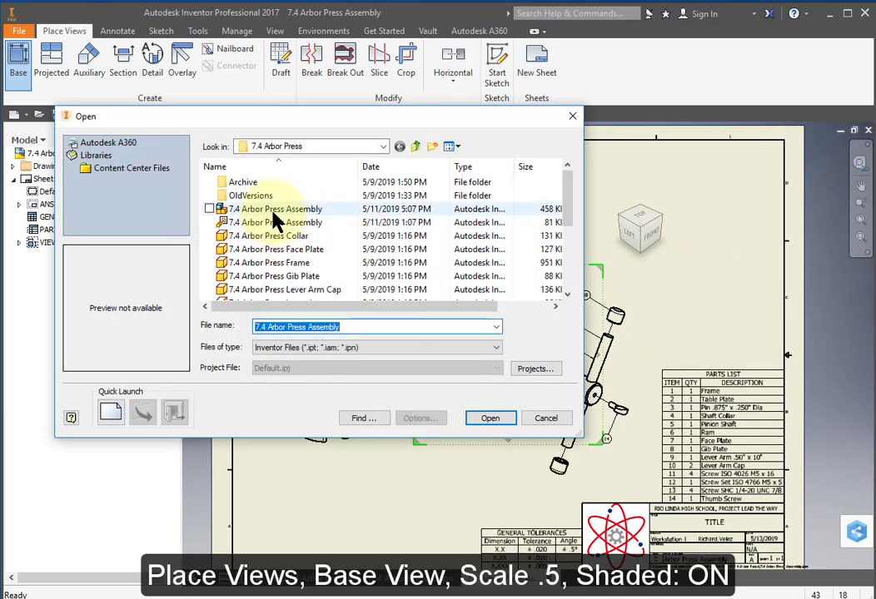
click(273, 210)
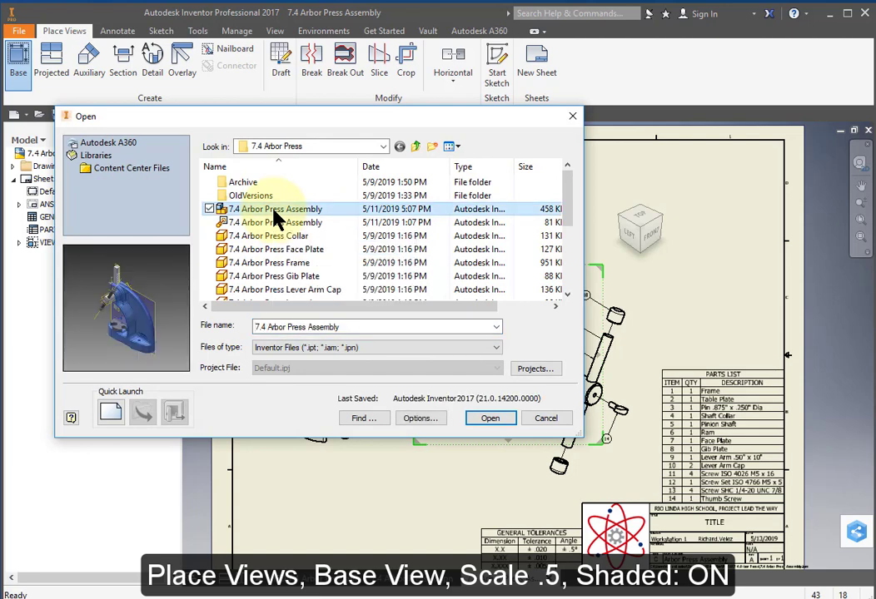
click(489, 418)
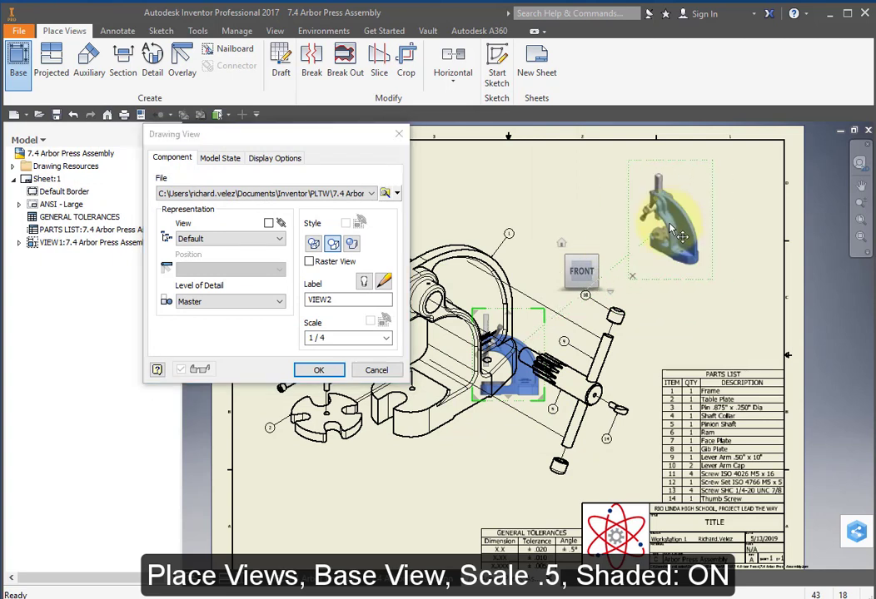
Step: Orient the view, set scale .5, and place it with an isometric projected view upper right
click(628, 267)
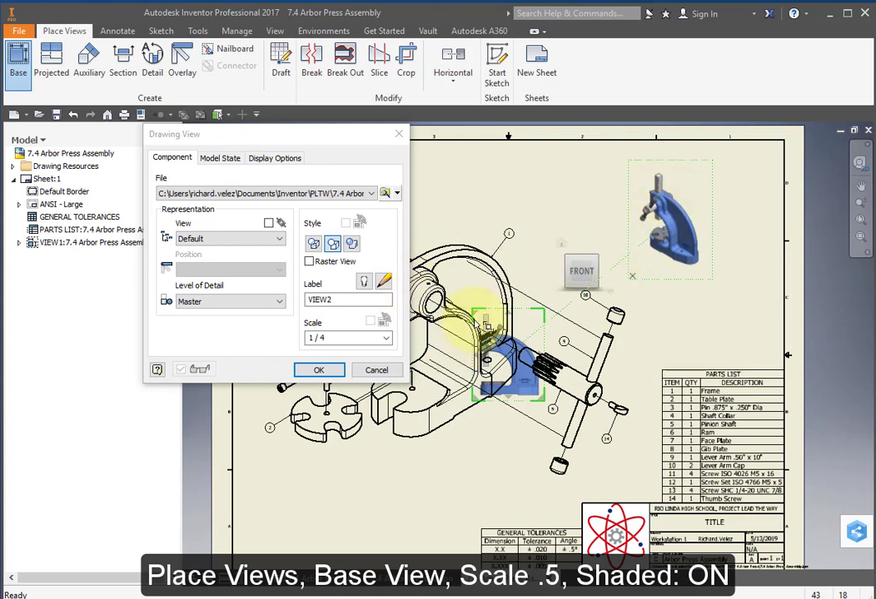
mouse_move(577, 271)
click(558, 272)
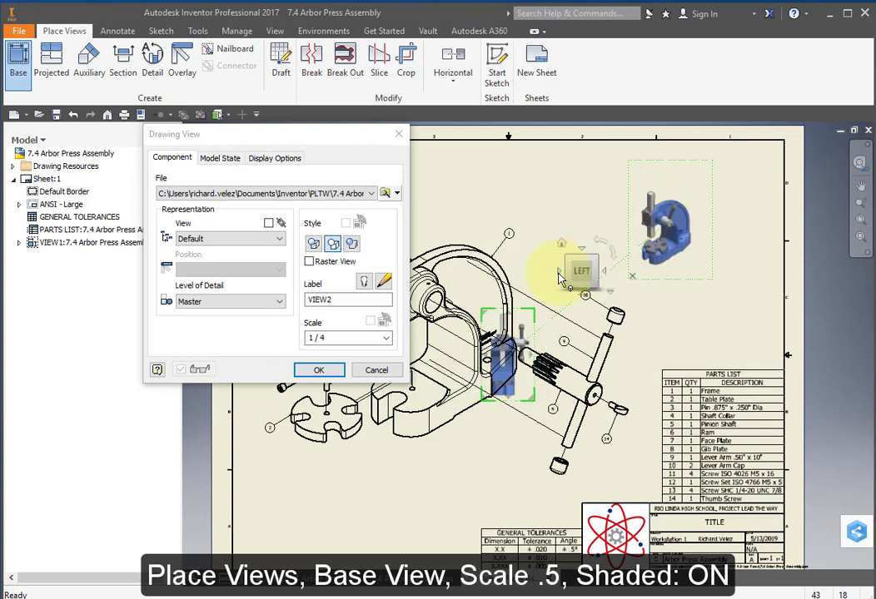
click(559, 278)
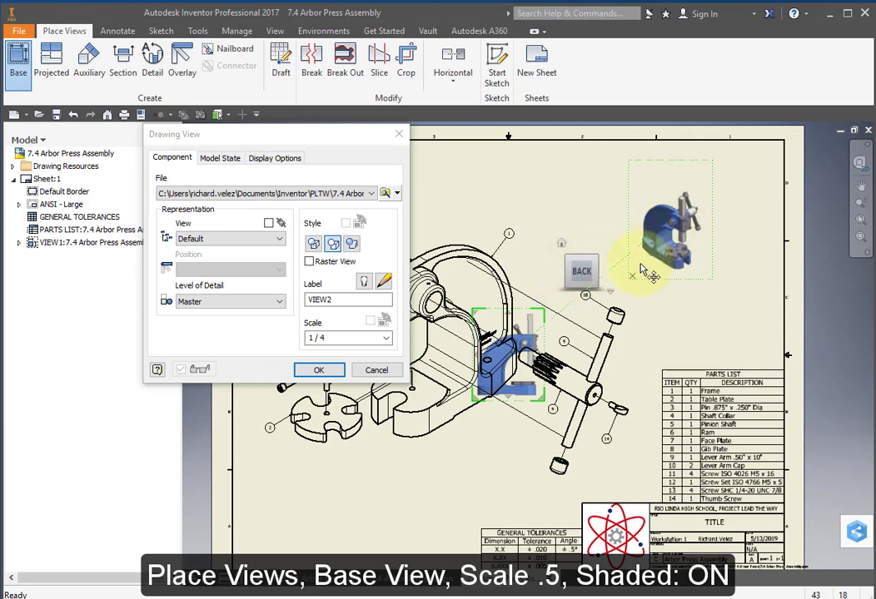
double_click(341, 338)
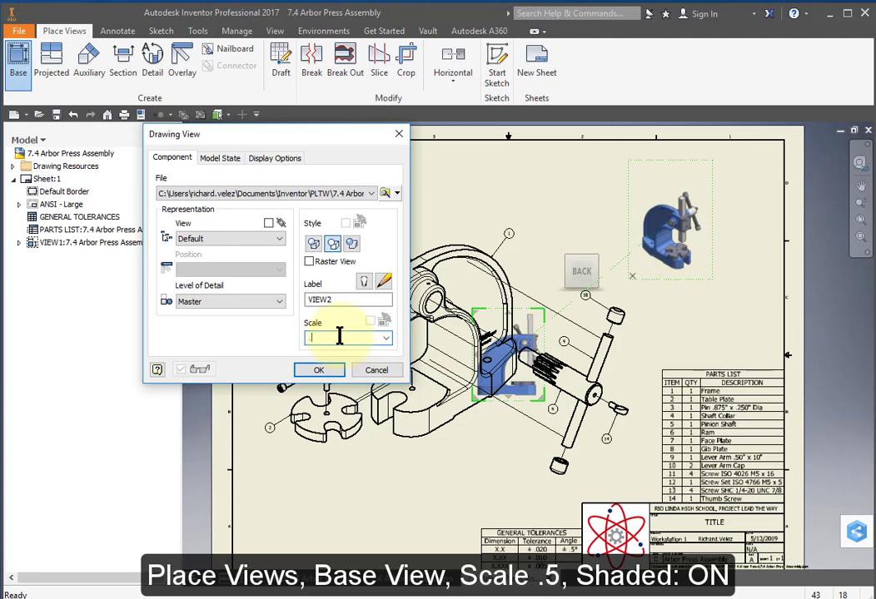
text(.5)
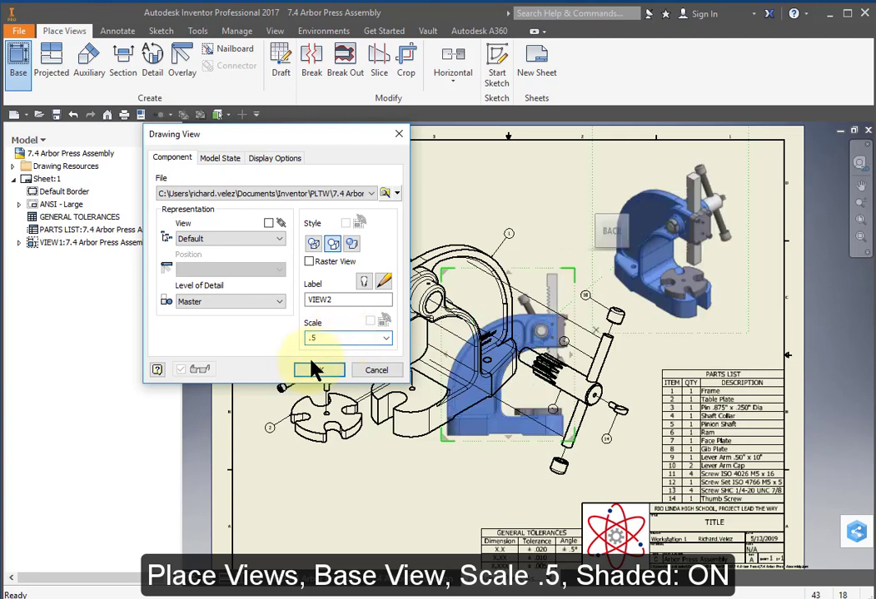
click(318, 372)
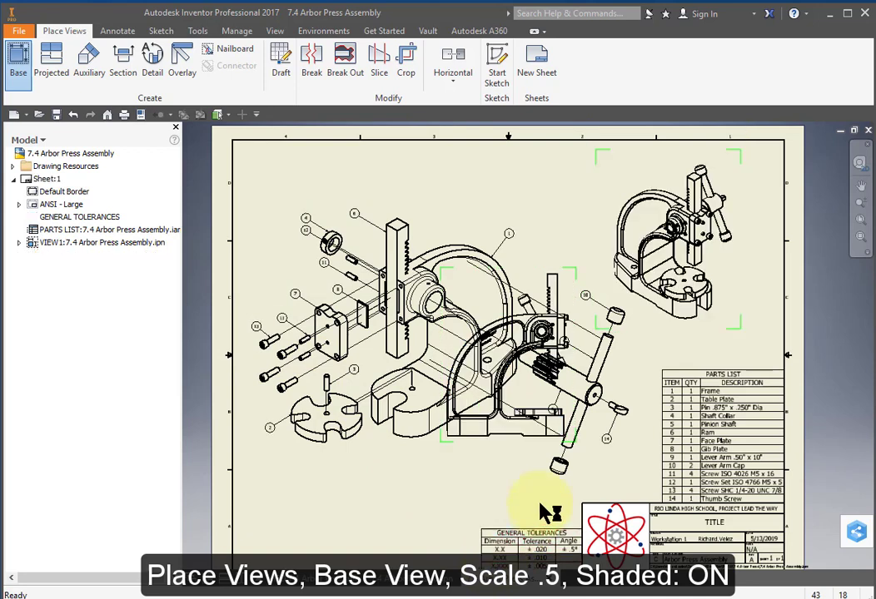
Step: Delete the extra middle drawing view VIEW2 from the sheet
click(527, 451)
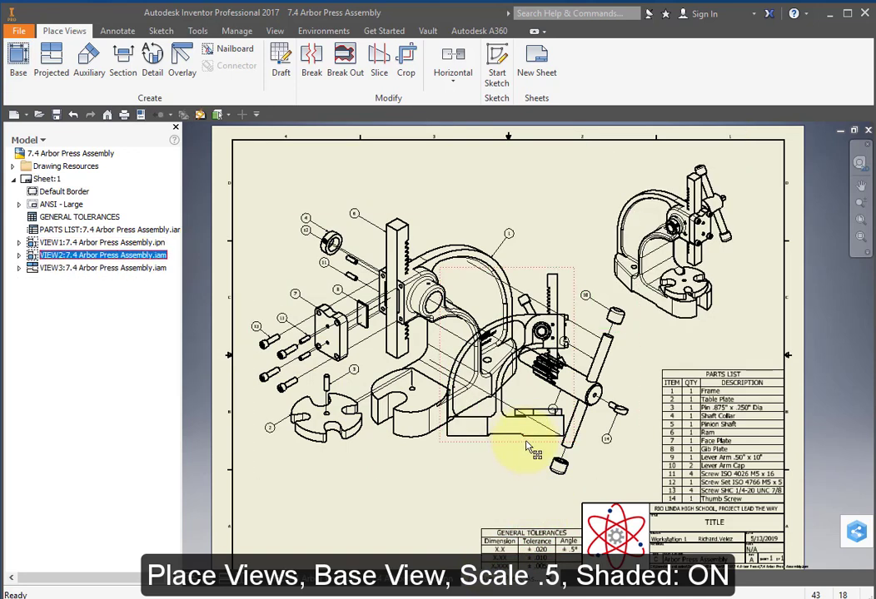
key(Delete)
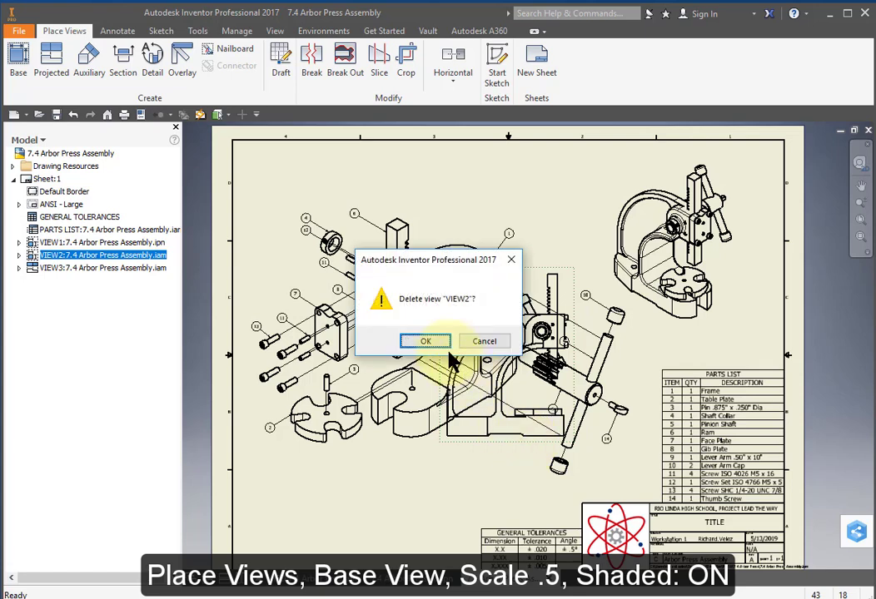
click(435, 343)
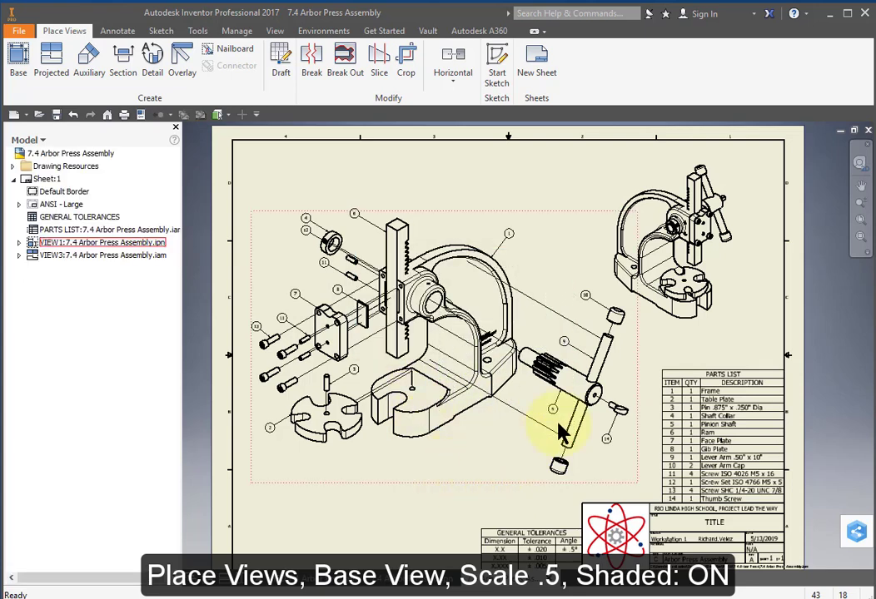
Step: Shift the upper-right isometric VIEW3 slightly and change it to the Shaded style
click(688, 308)
drag(700, 331, 713, 328)
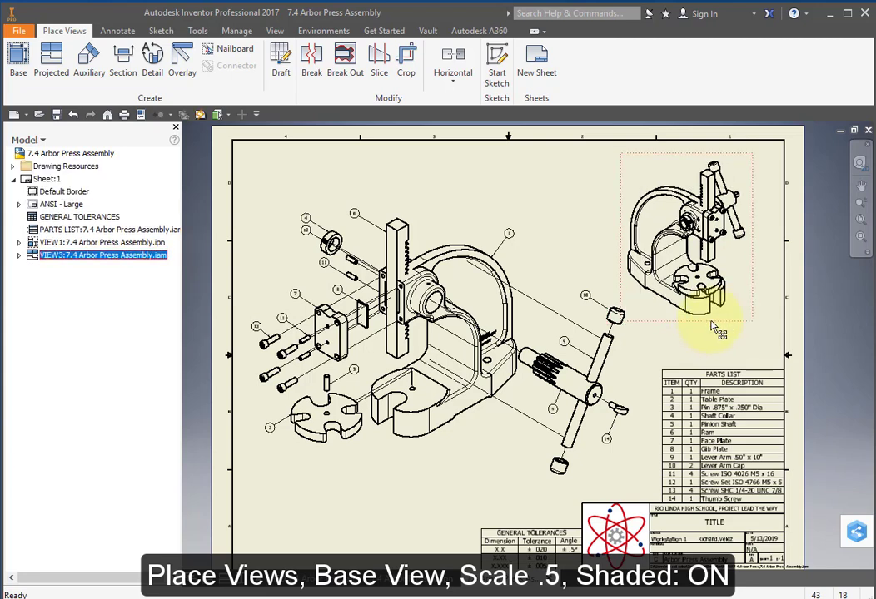
double_click(613, 305)
click(352, 244)
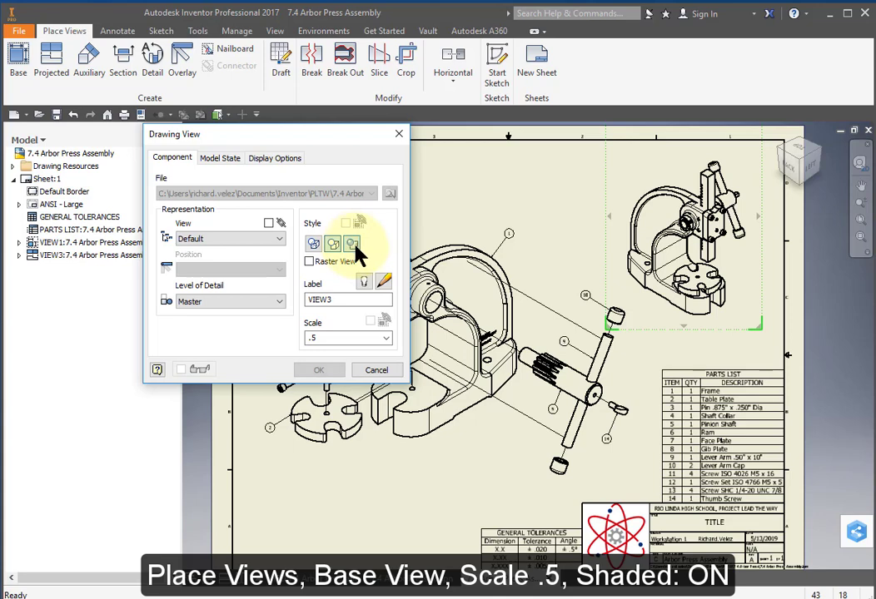
click(323, 371)
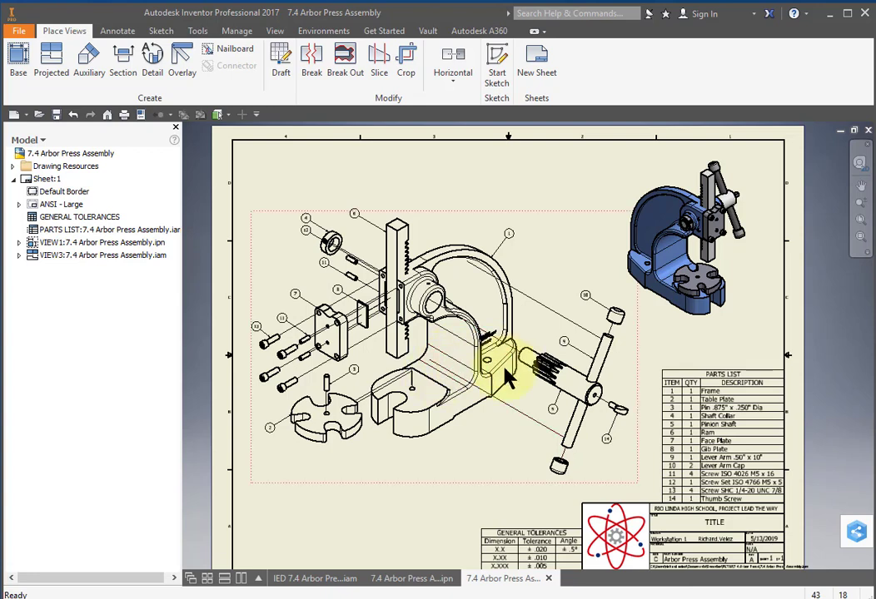
Step: Replace the Title in the drawing's iProperties Summary with 'ARBOR PRESS ASSEMBLY'
right_click(93, 156)
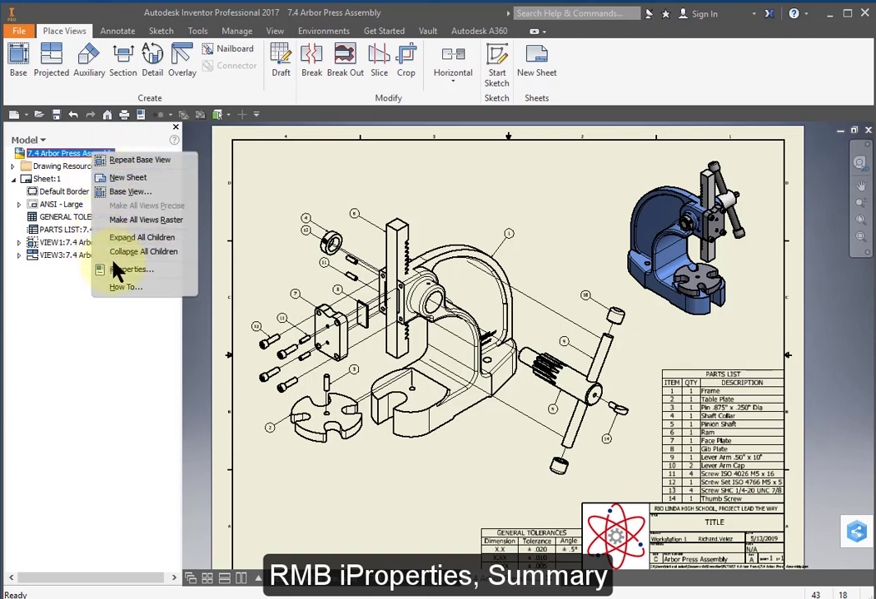
click(122, 270)
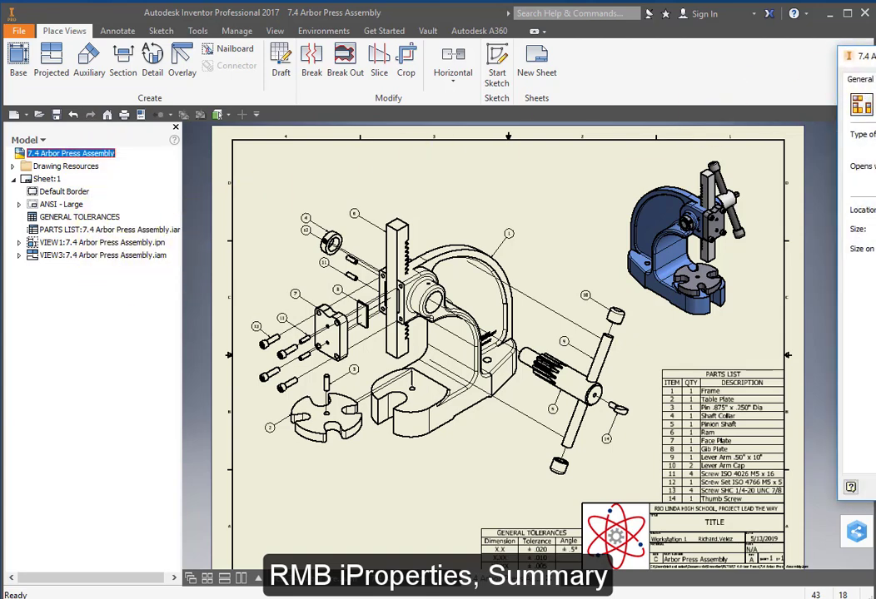
drag(870, 56, 310, 84)
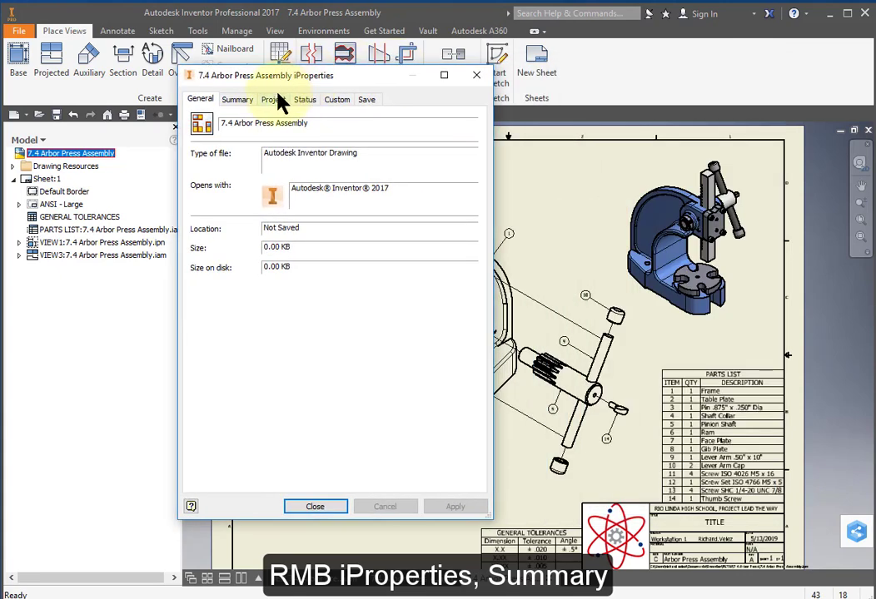
click(280, 98)
click(245, 100)
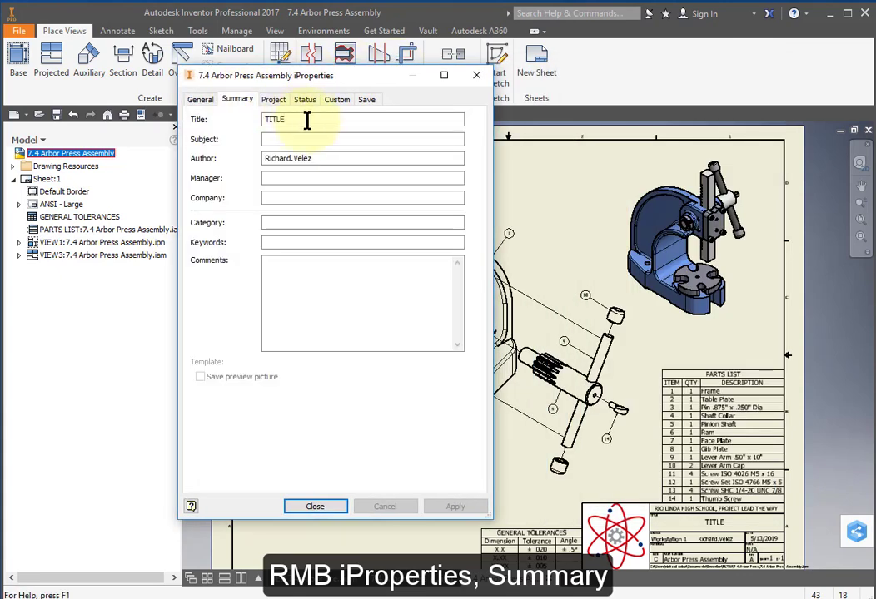
drag(309, 121, 218, 123)
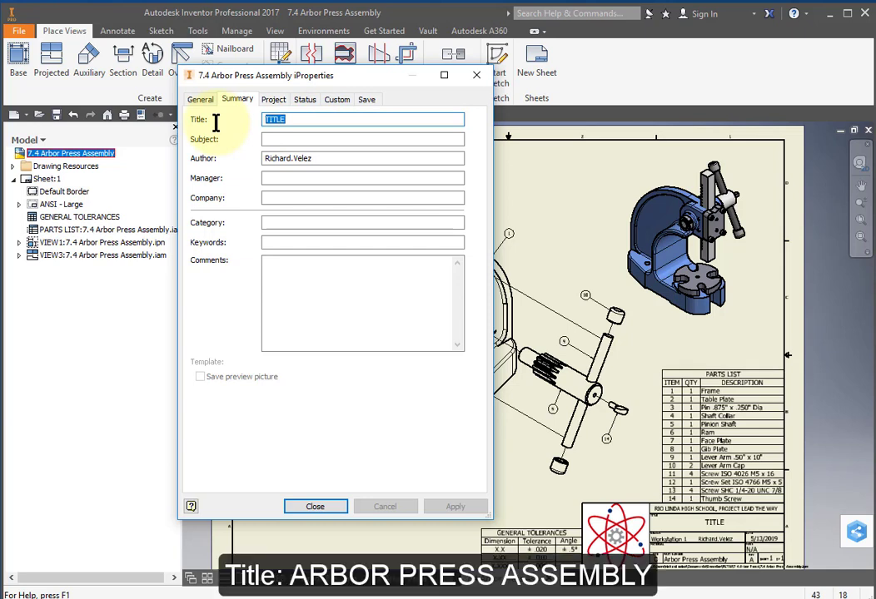
text(ARBOR PRESS ASSEMBLY)
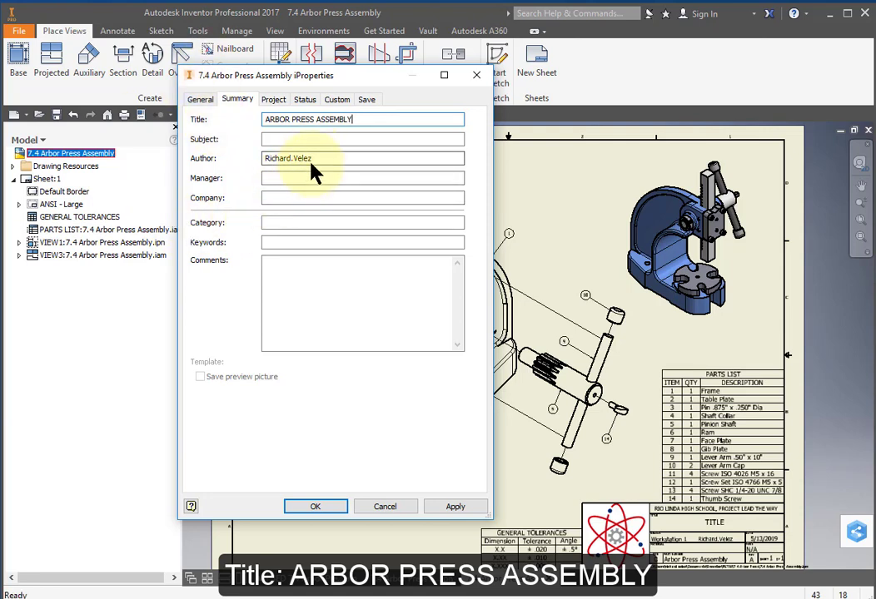
click(315, 504)
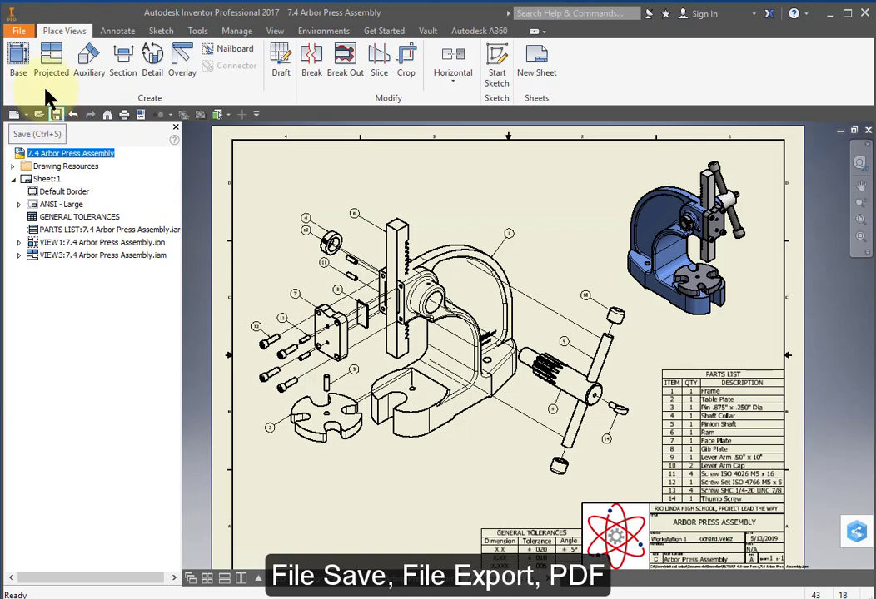
Step: Show the File menu's Export options, including Export to PDF
click(20, 31)
mouse_move(84, 88)
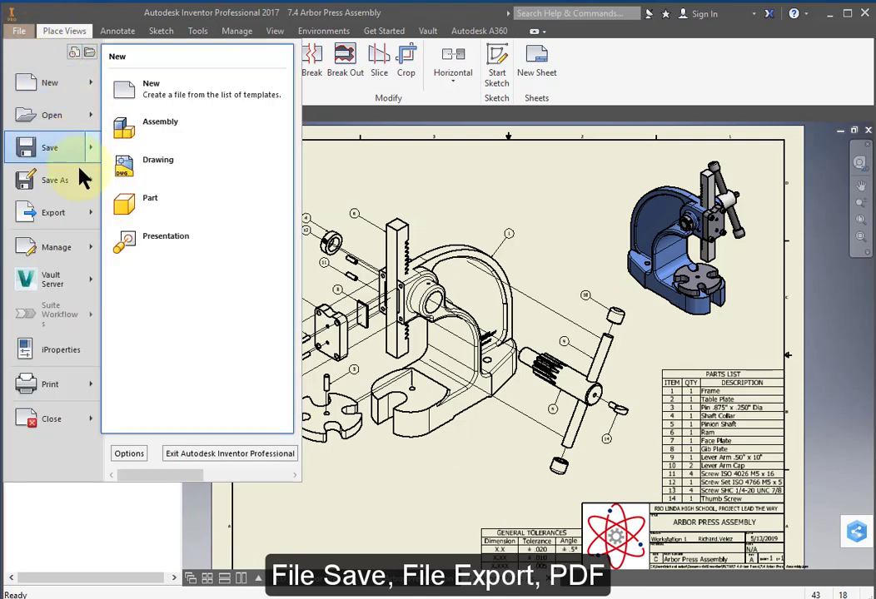
mouse_move(75, 215)
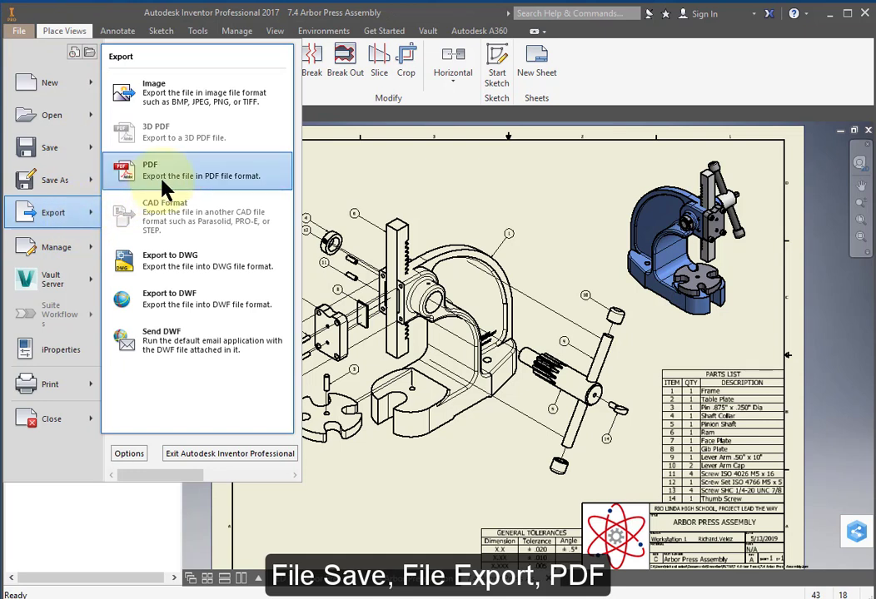